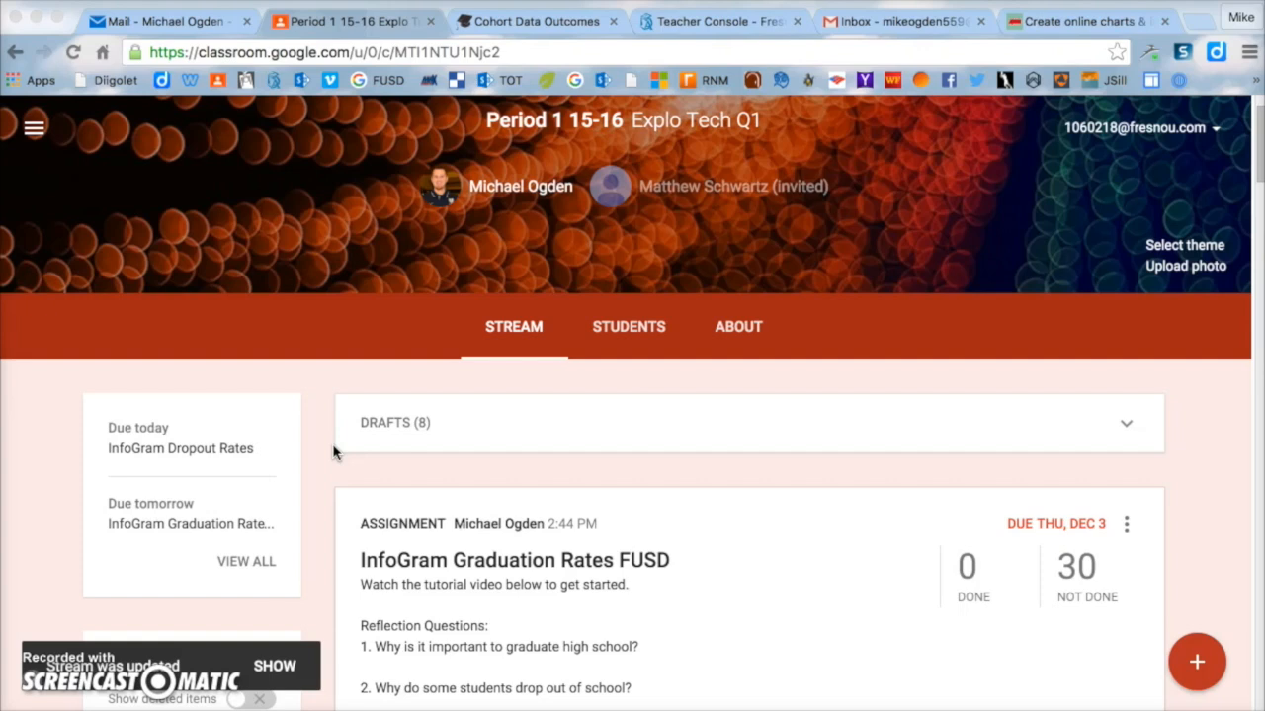
# Step: Read the InfoGram Graduation Rates FUSD assignment and open its attached Cohort Data Outcomes link
pyautogui.scroll(-5, 333, 452)
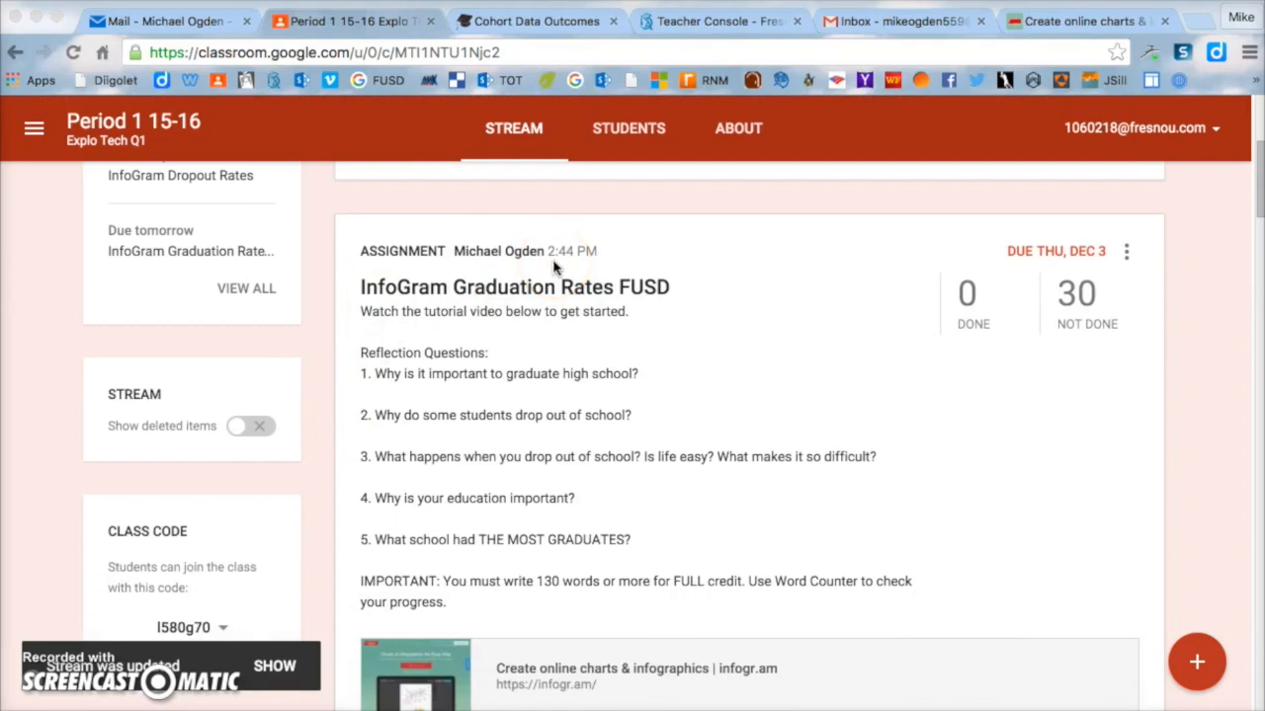
pyautogui.scroll(-1, 553, 267)
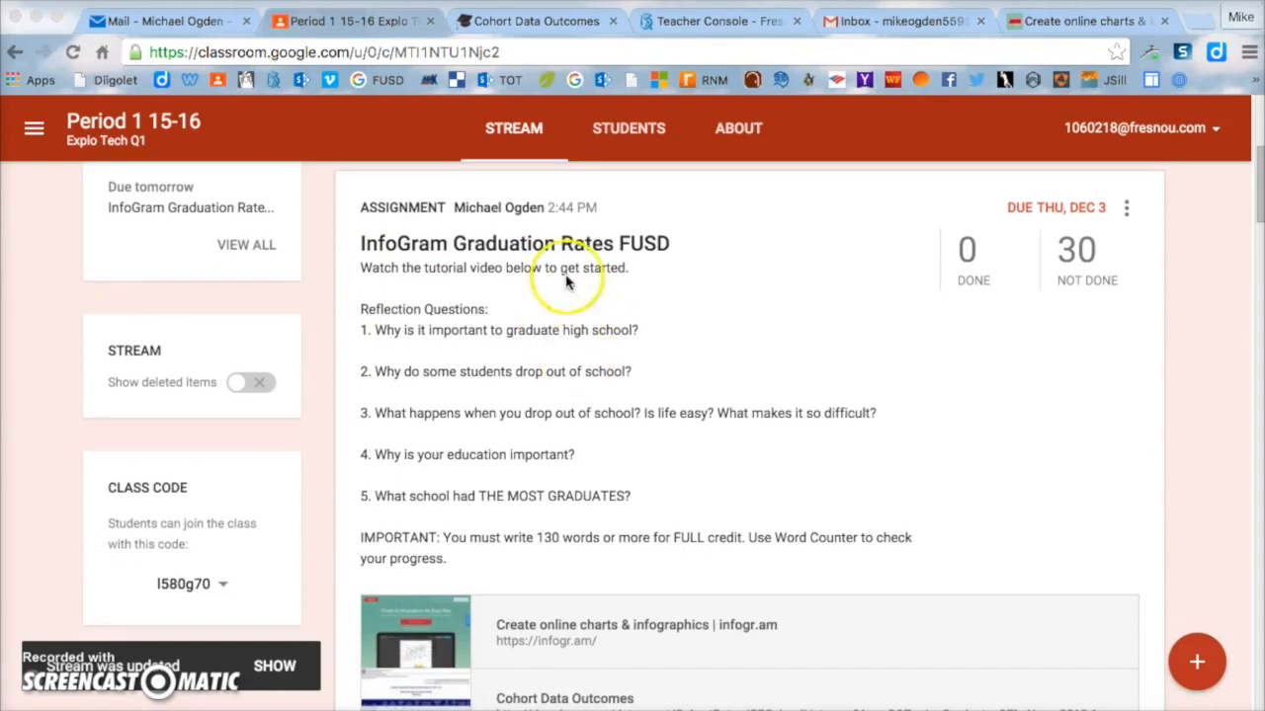
pyautogui.scroll(-1, 531, 341)
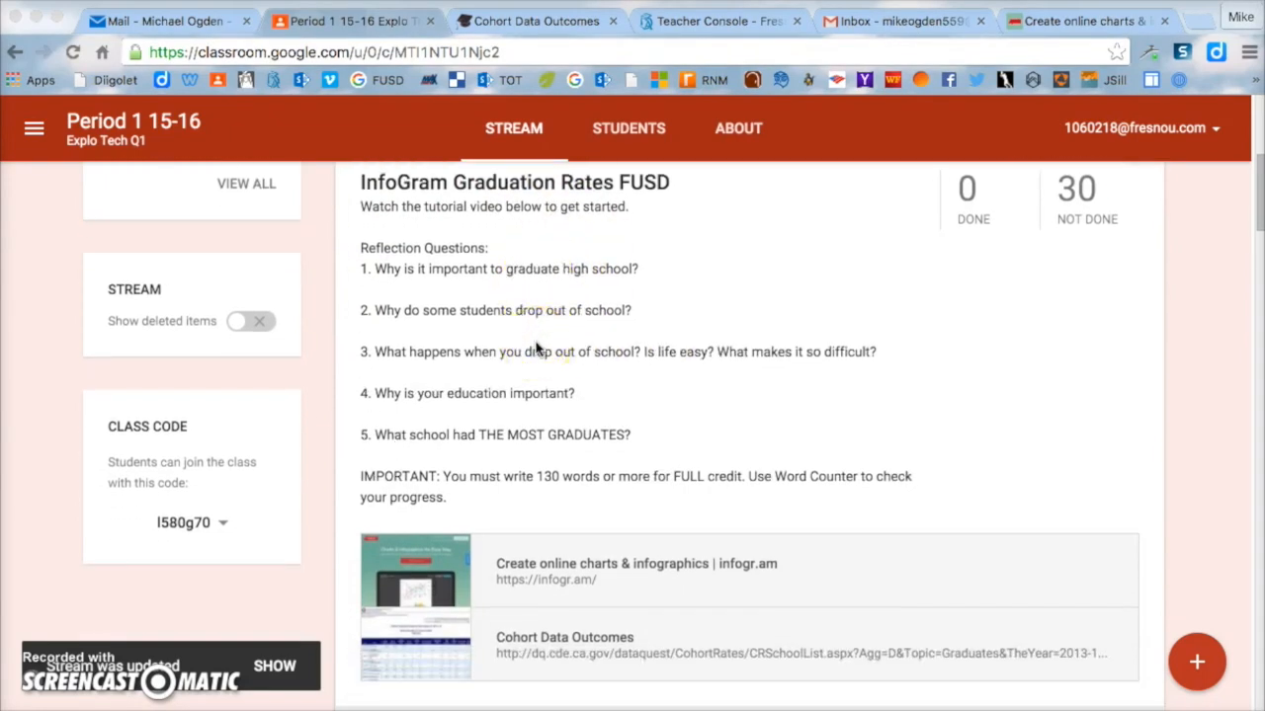
pyautogui.click(531, 645)
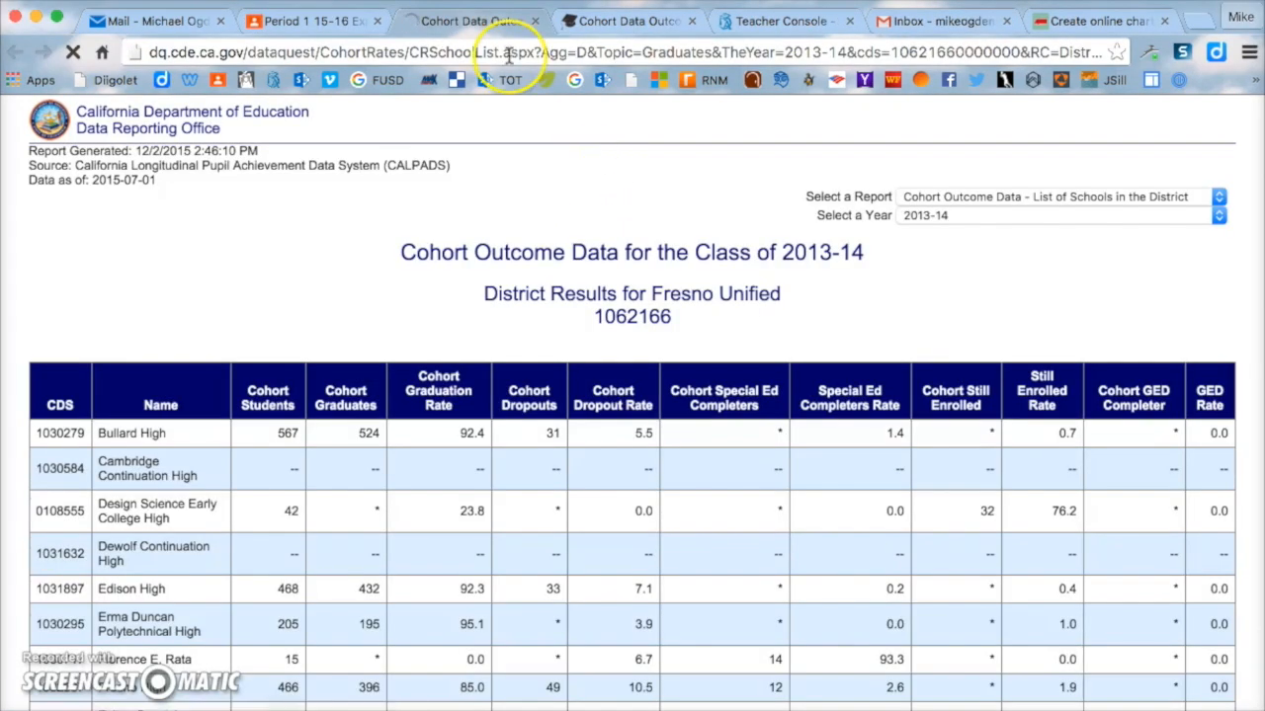
# Step: Examine the report heading and the school table of the Class of 2013-14 cohort outcome data for Fresno Unified
pyautogui.scroll(-1, 380, 313)
pyautogui.scroll(1, 384, 319)
pyautogui.moveTo(403, 252); pyautogui.dragTo(868, 271)
pyautogui.click(867, 272)
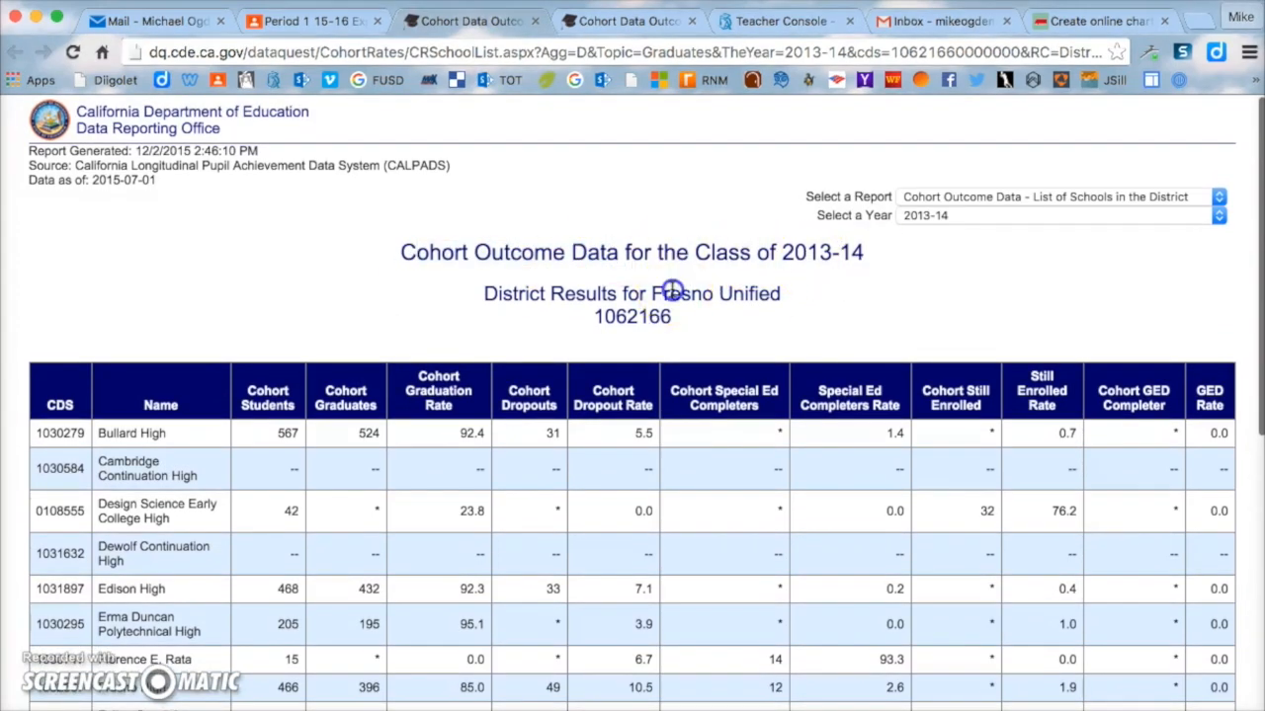
pyautogui.moveTo(664, 293); pyautogui.dragTo(781, 294)
pyautogui.moveTo(403, 252); pyautogui.dragTo(573, 249)
pyautogui.click(516, 294)
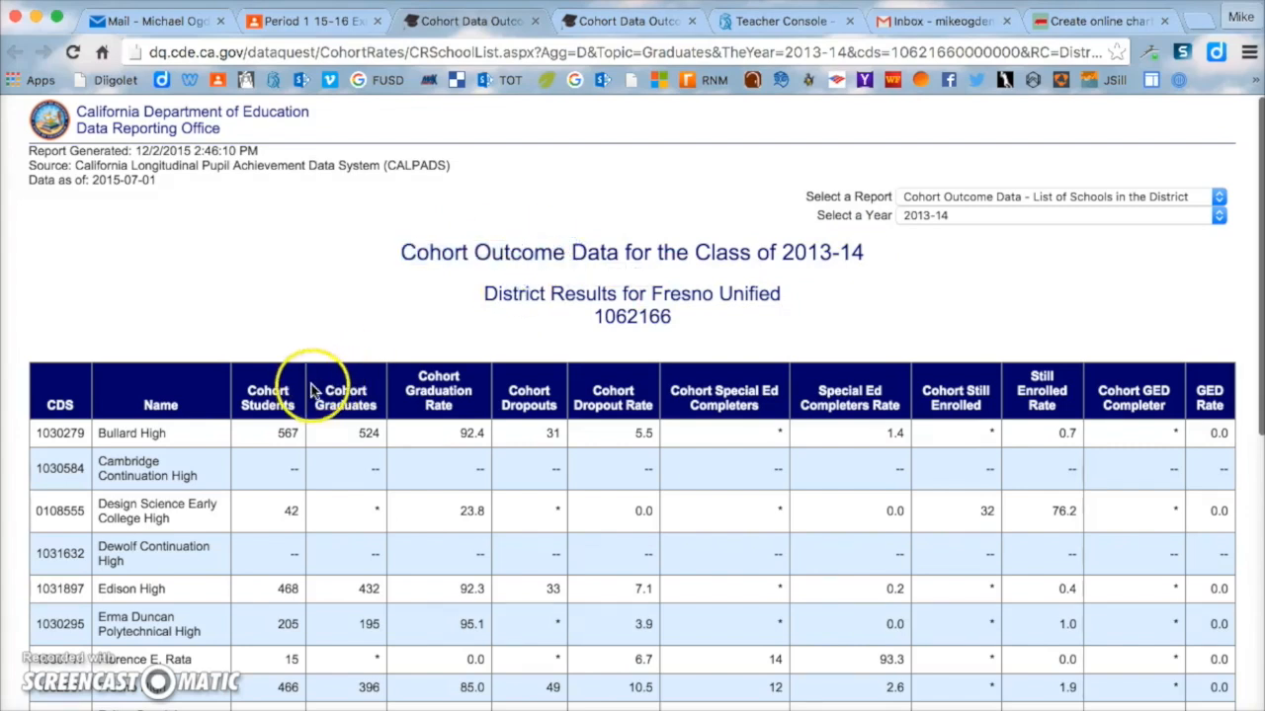
pyautogui.scroll(-2, 310, 392)
pyautogui.scroll(-2, 311, 392)
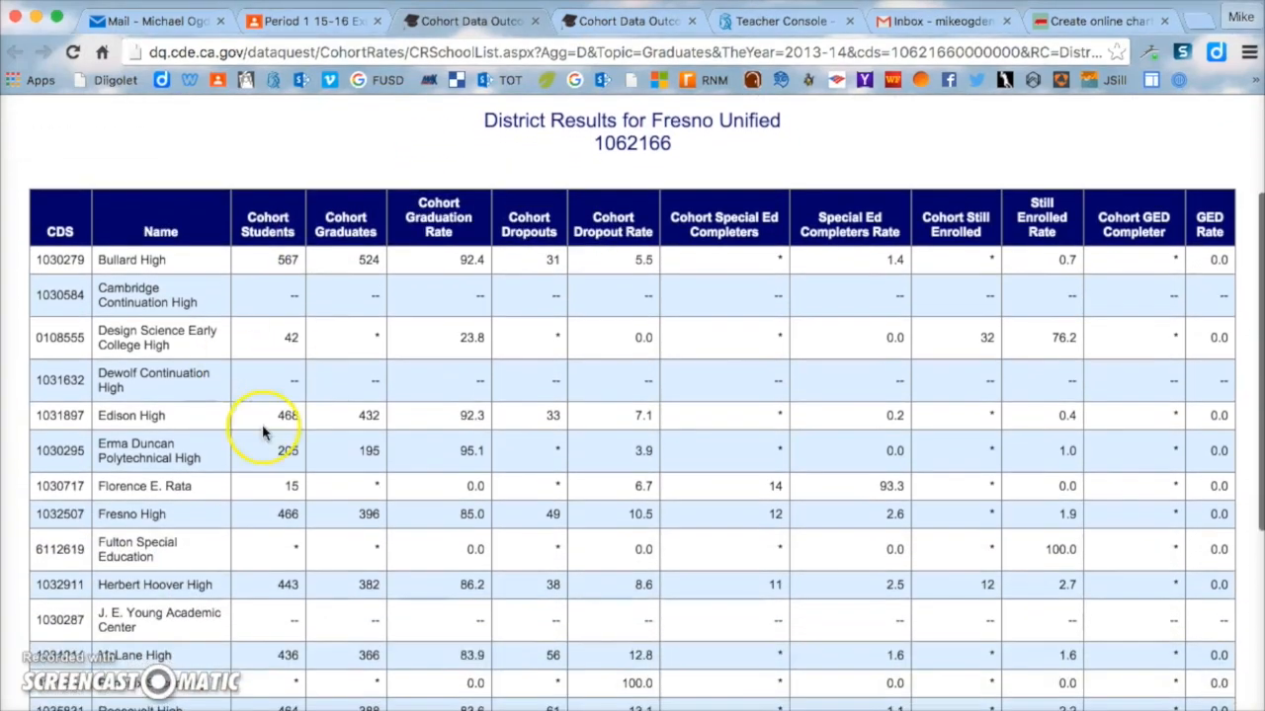
# Step: Return to the class assignment, open its infogr.am link, and bring up the site's login form
pyautogui.click(326, 22)
pyautogui.click(593, 572)
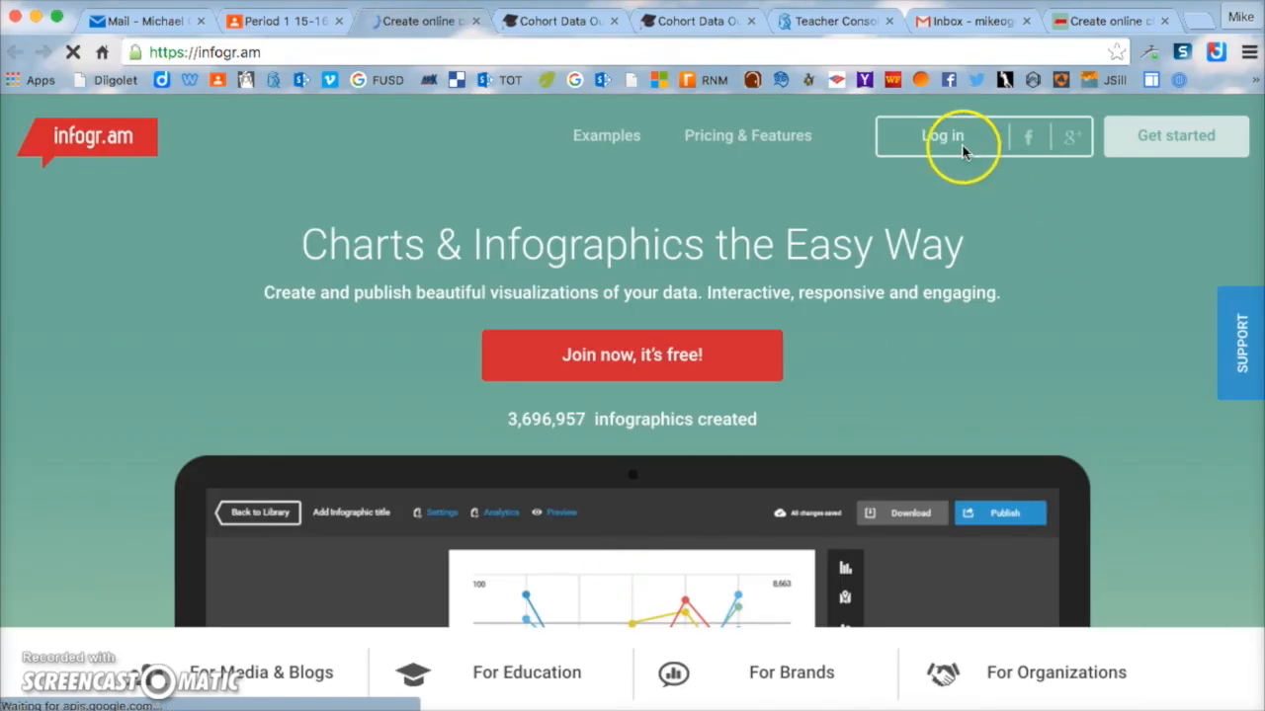
pyautogui.click(941, 148)
# Step: Log in to infogr.am with the account e-mail and password
pyautogui.click(660, 340)
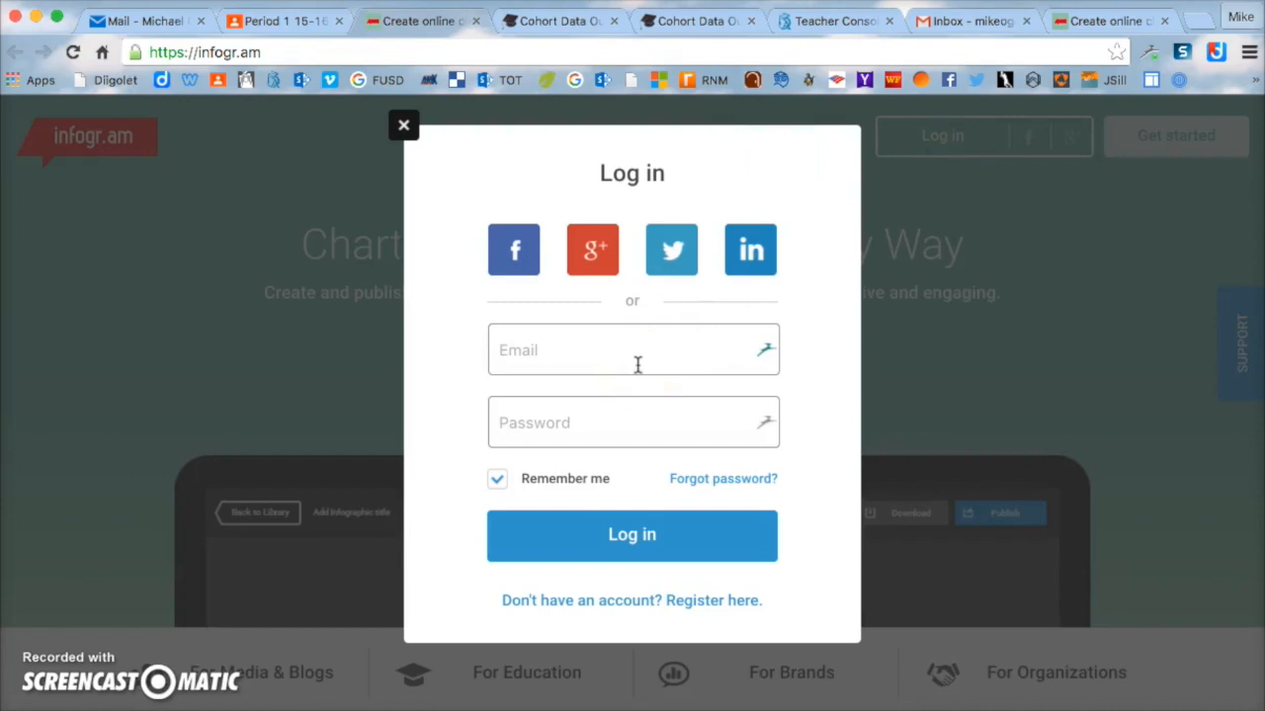
pyautogui.write('m')
pyautogui.write('i')
pyautogui.write('••••••••')
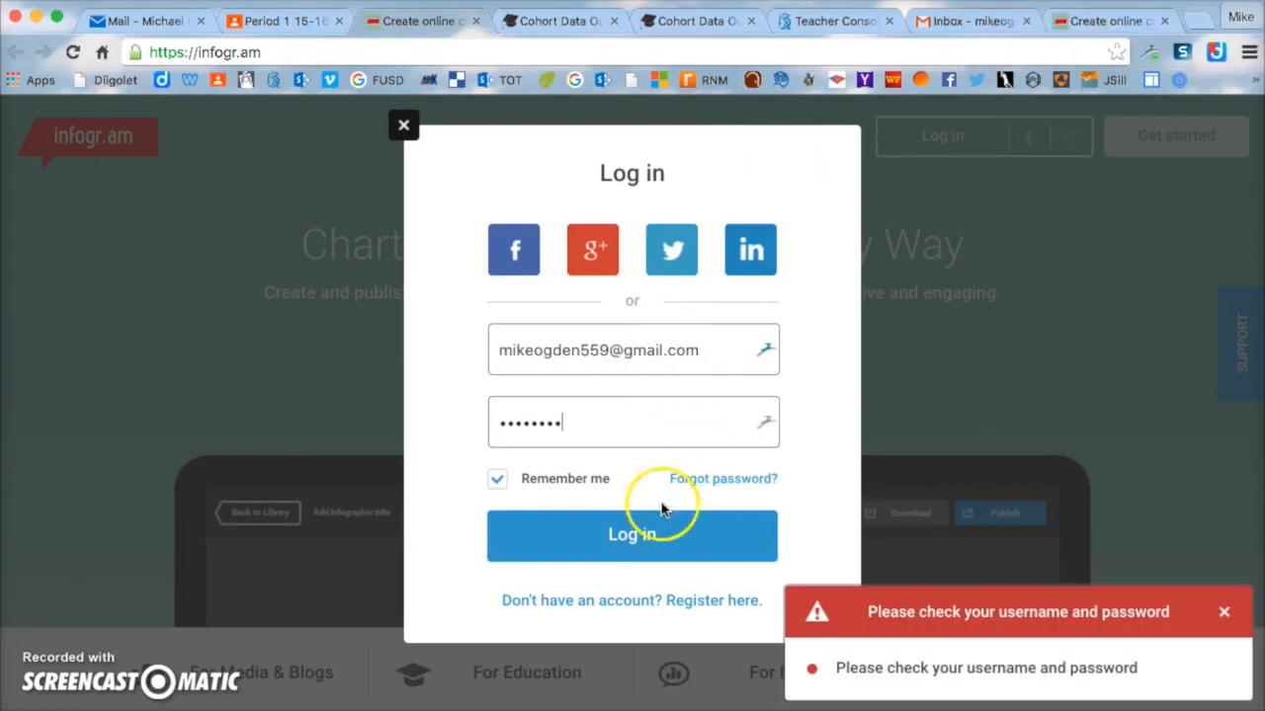
pyautogui.click(1226, 613)
pyautogui.click(742, 545)
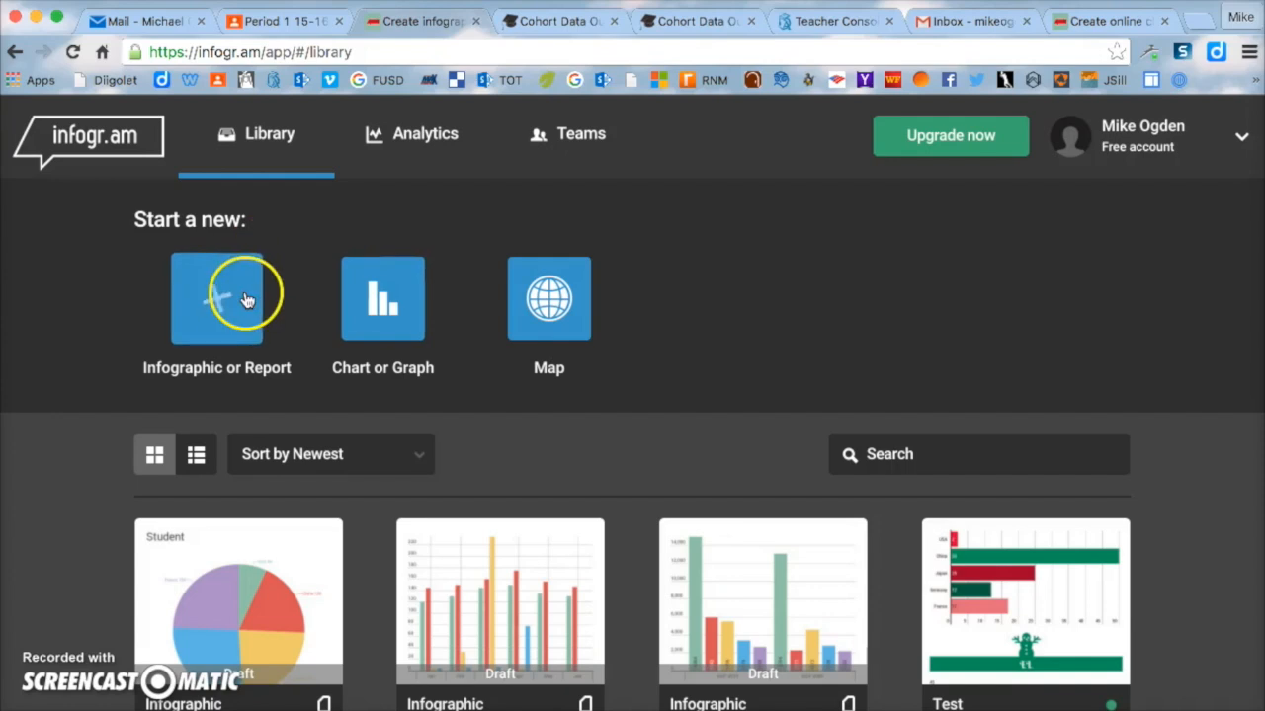
# Step: Create a new chart of the Pie type and open its data table for editing
pyautogui.scroll(-1, 237, 326)
pyautogui.scroll(1, 460, 494)
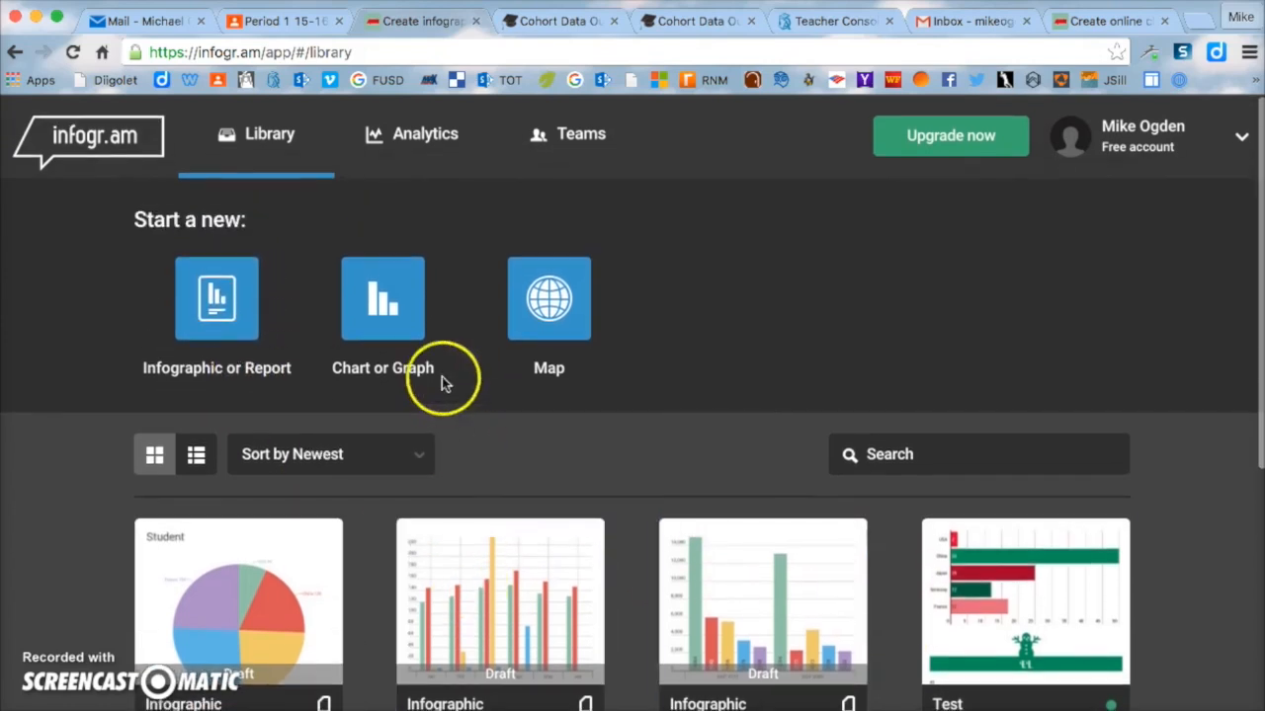
pyautogui.click(387, 303)
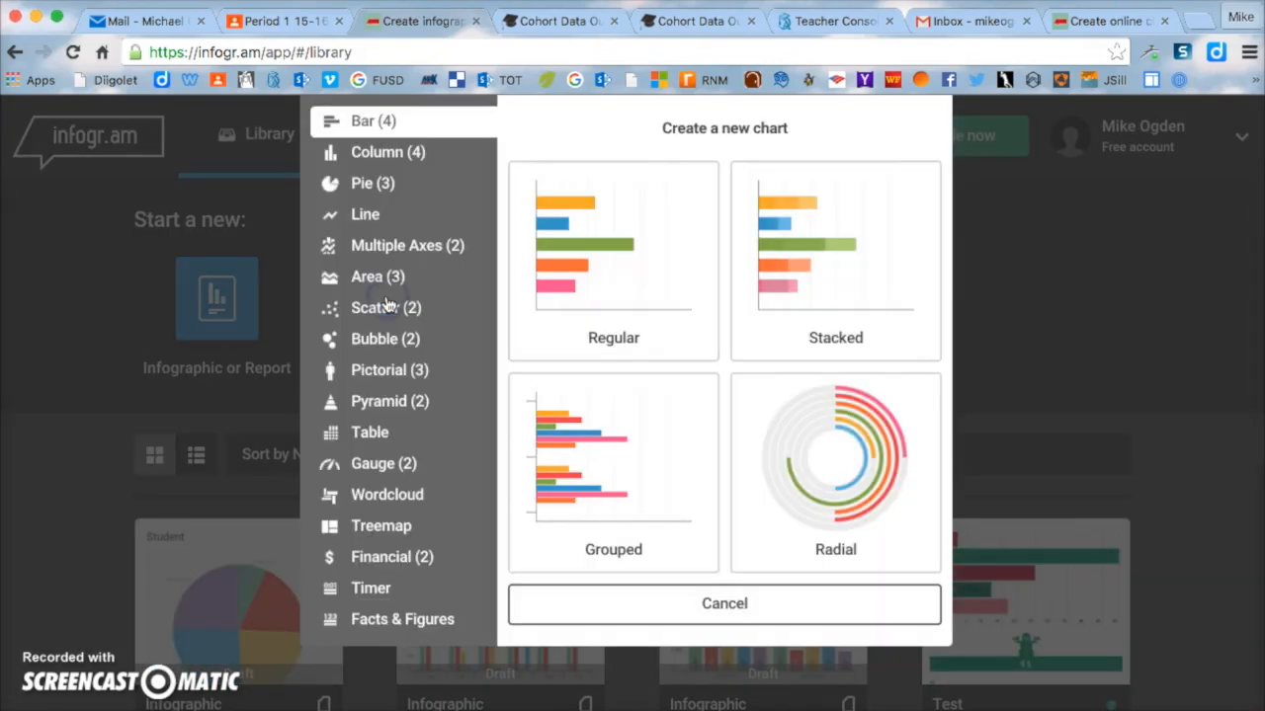
pyautogui.click(418, 153)
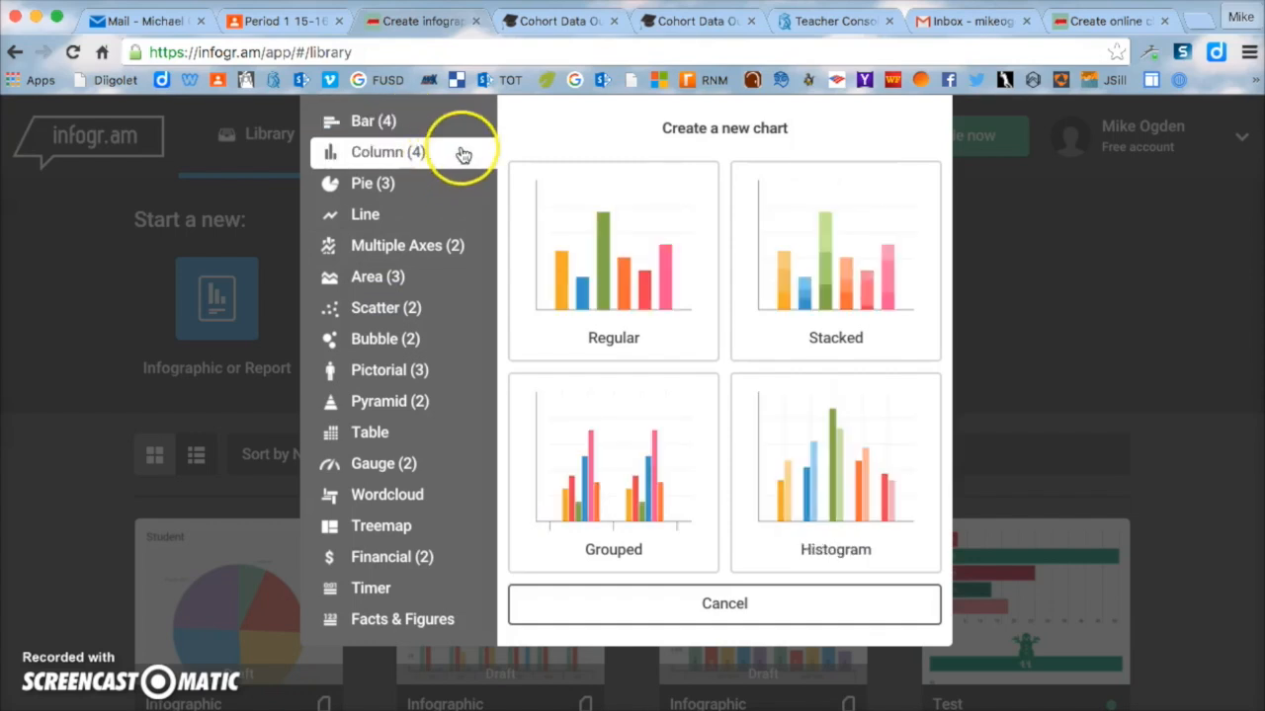
pyautogui.click(420, 187)
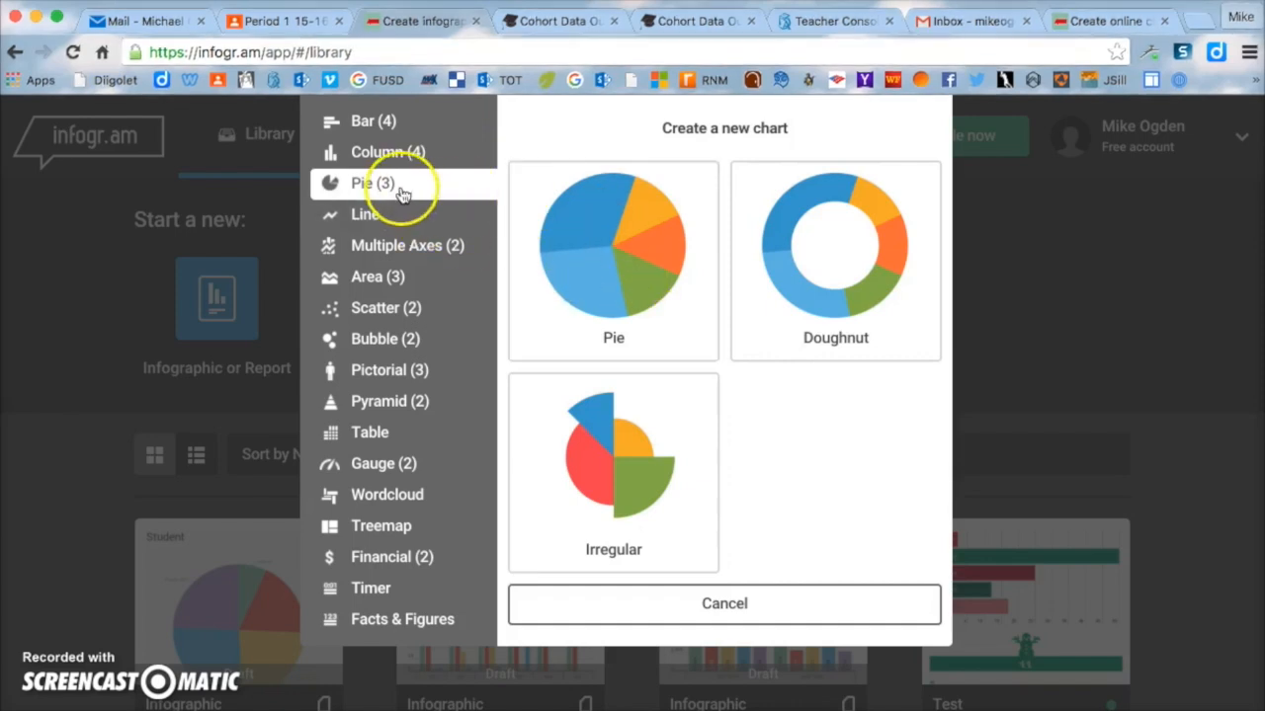
pyautogui.click(613, 265)
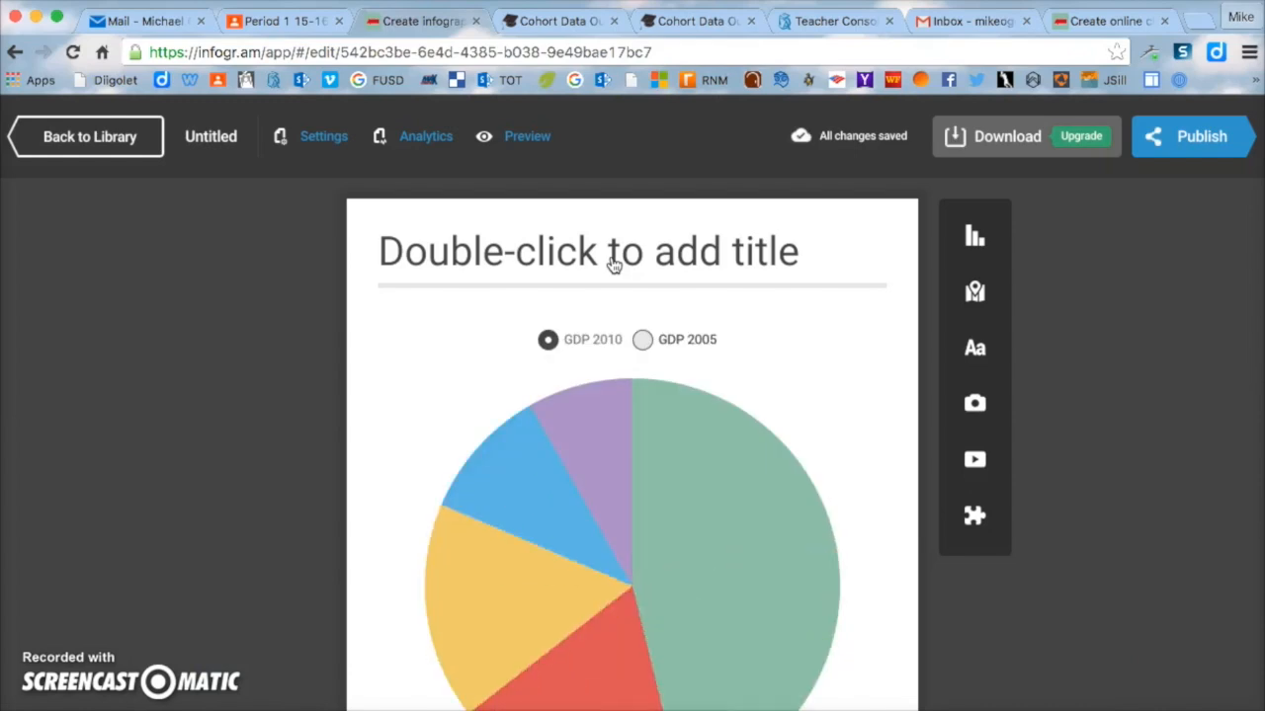
pyautogui.doubleClick(440, 350)
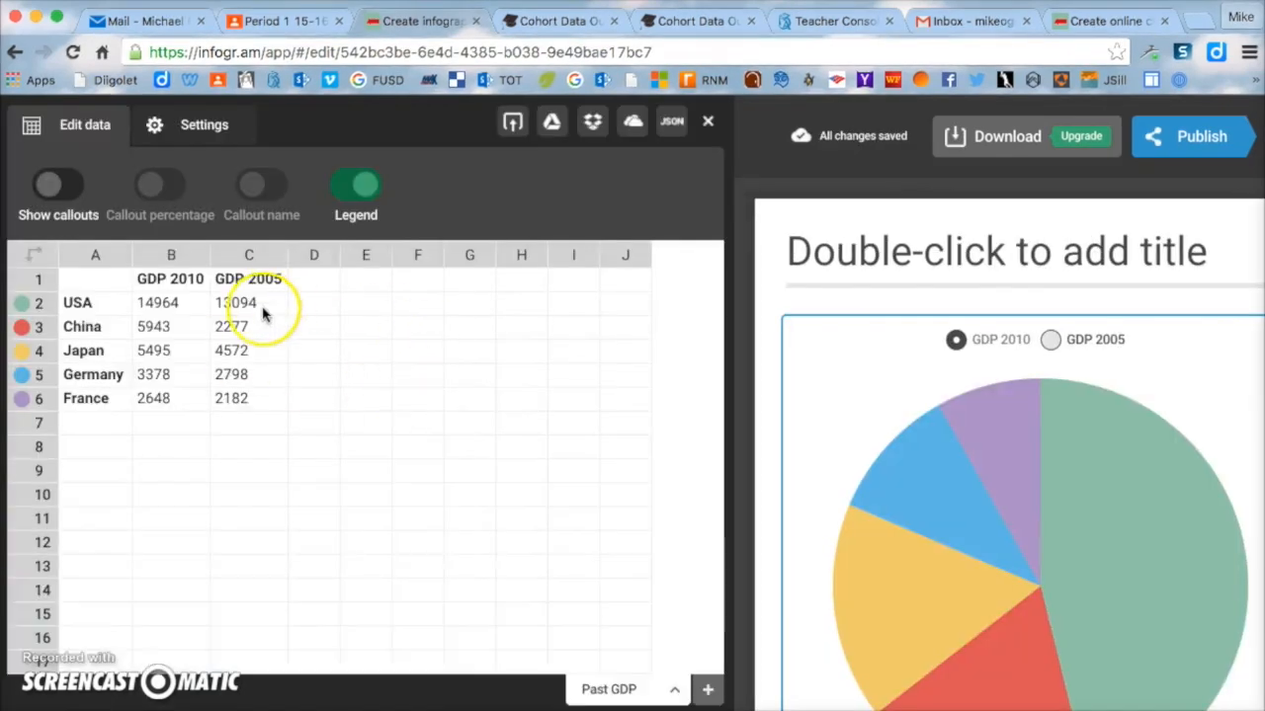
# Step: Examine the school names and cohort columns in the Fresno Unified cohort data report
pyautogui.click(551, 22)
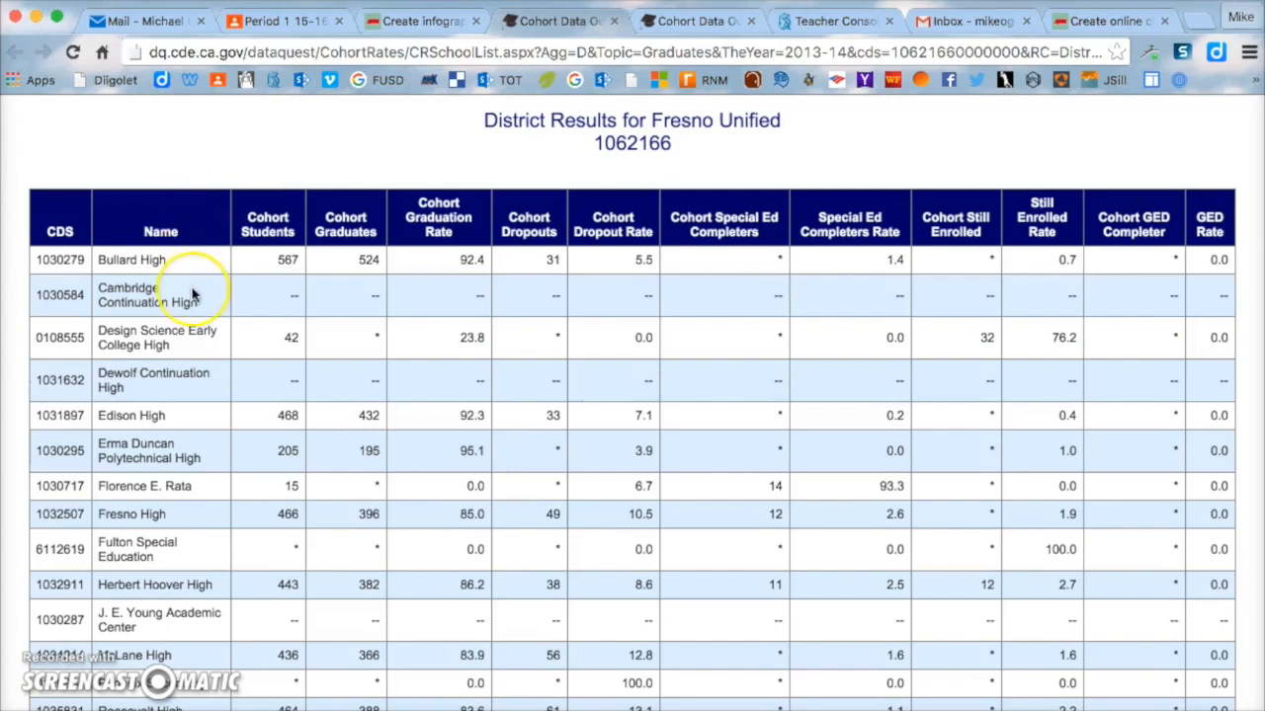
pyautogui.scroll(-4, 193, 293)
pyautogui.scroll(5, 192, 293)
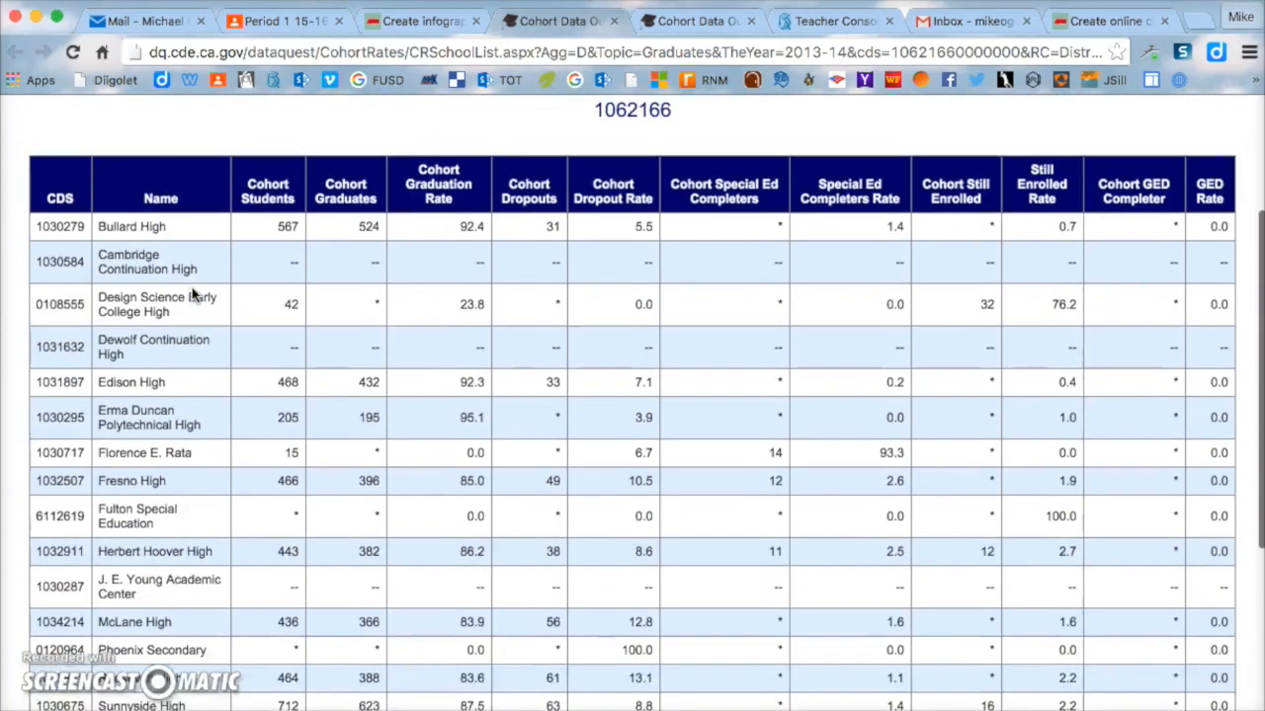
pyautogui.scroll(-1, 192, 293)
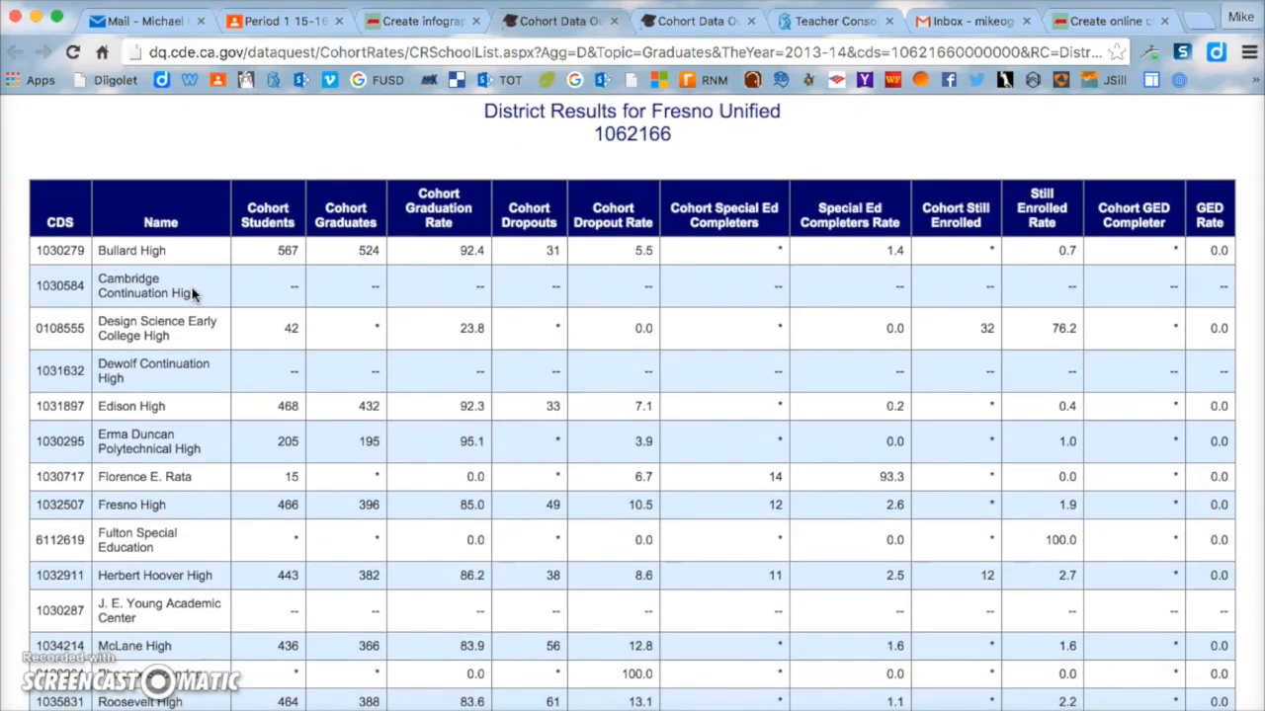
pyautogui.scroll(-1, 192, 294)
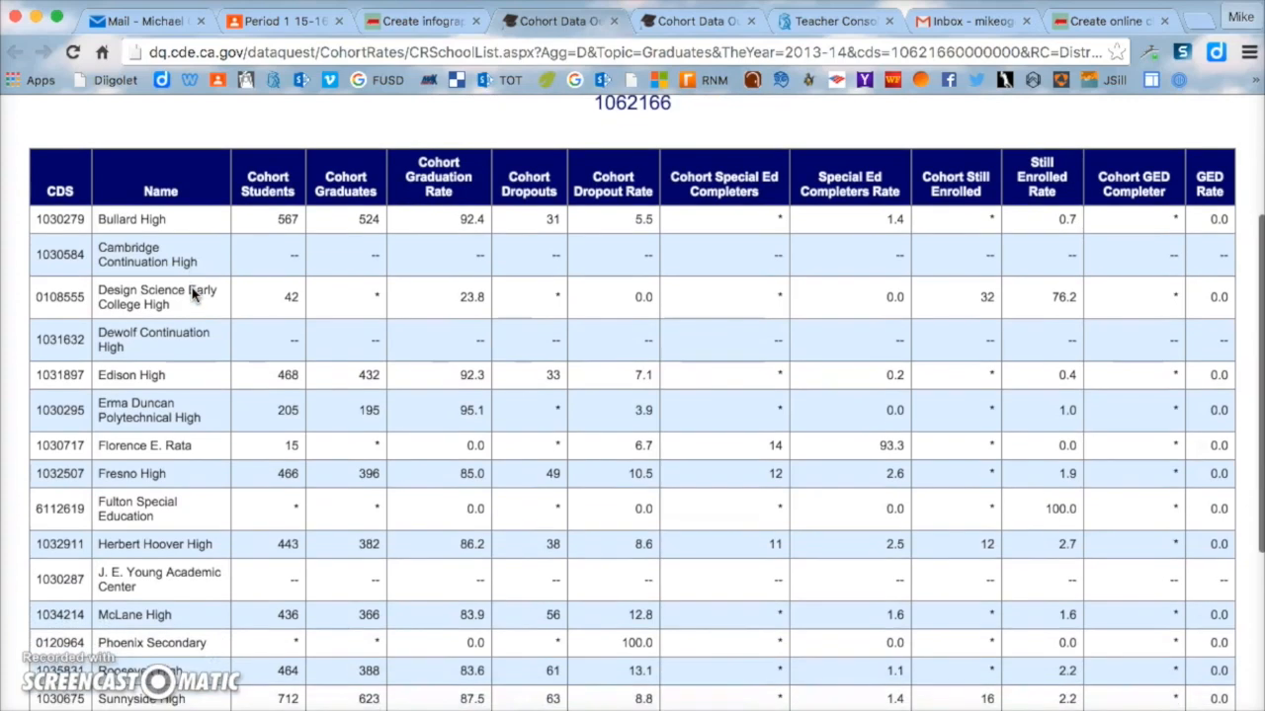
pyautogui.scroll(-1, 192, 294)
pyautogui.click(188, 234)
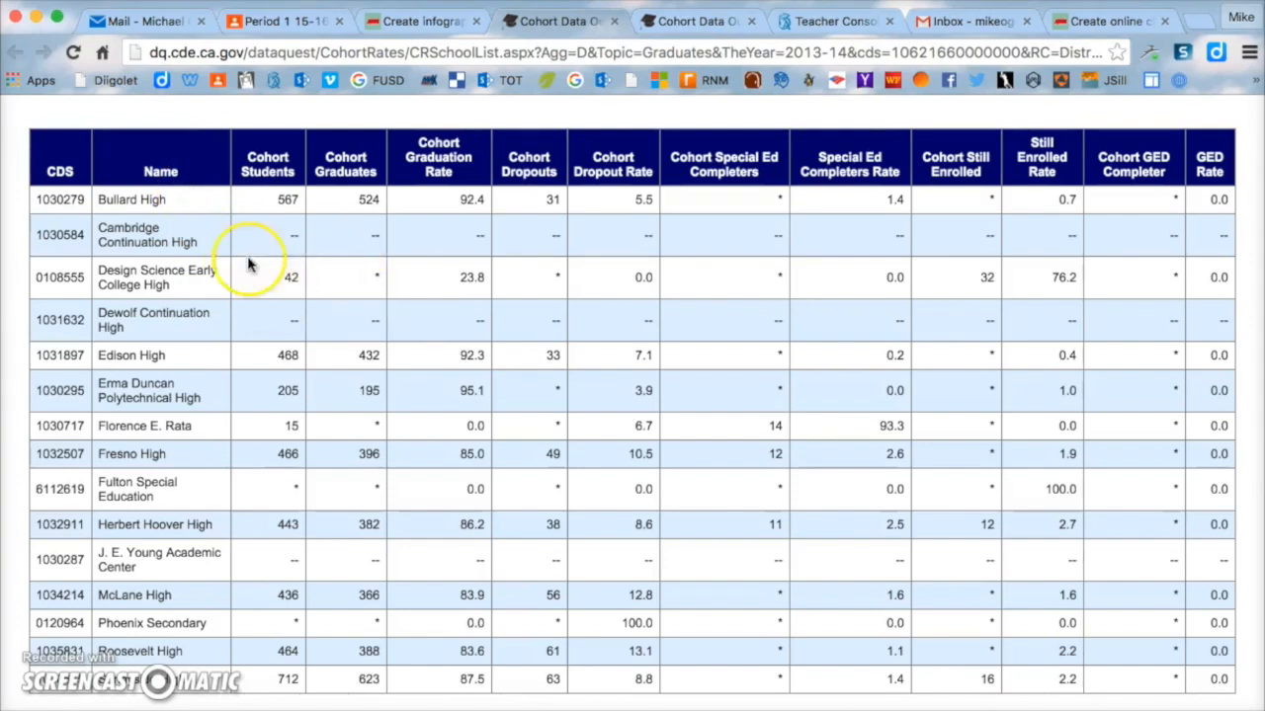
# Step: Go through the report's high school rows, including Bullard, Duncan Polytechnical, Fresno, Hoover, McLane, Roosevelt and Sunnyside, with their cohort student counts
pyautogui.moveTo(97, 199); pyautogui.dragTo(219, 199)
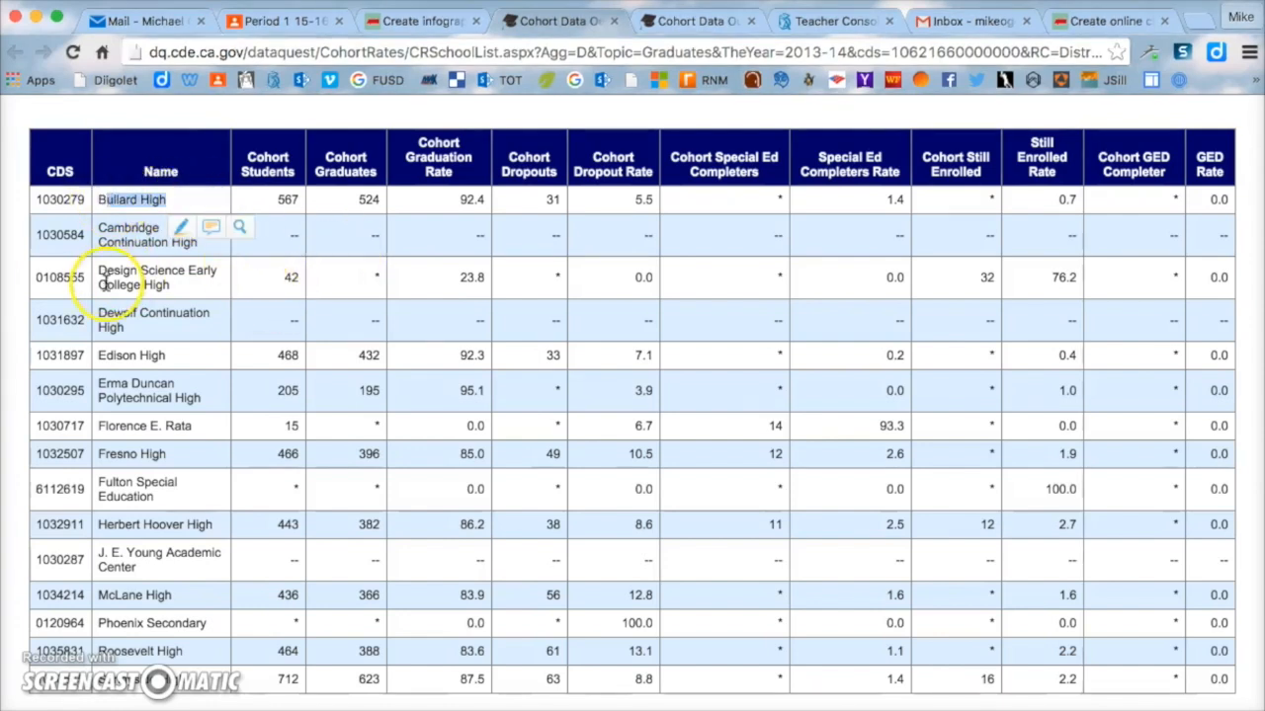
pyautogui.click(193, 350)
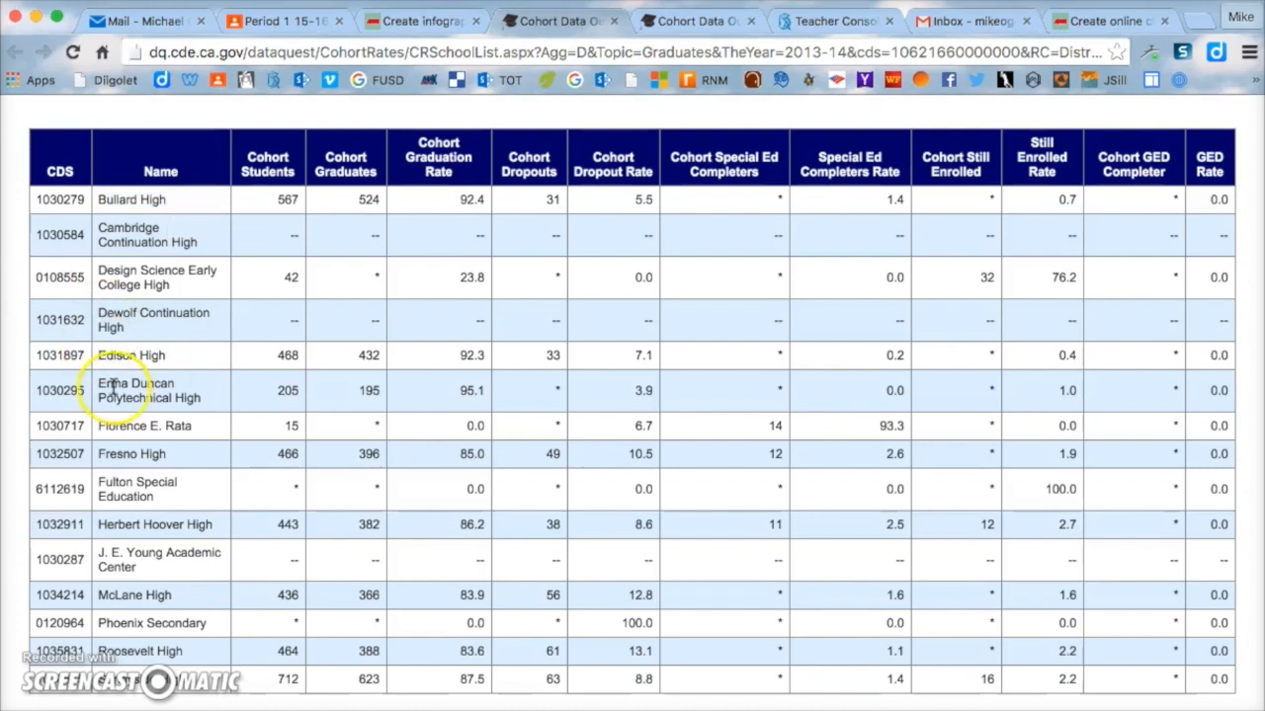
pyautogui.moveTo(109, 398); pyautogui.dragTo(334, 398)
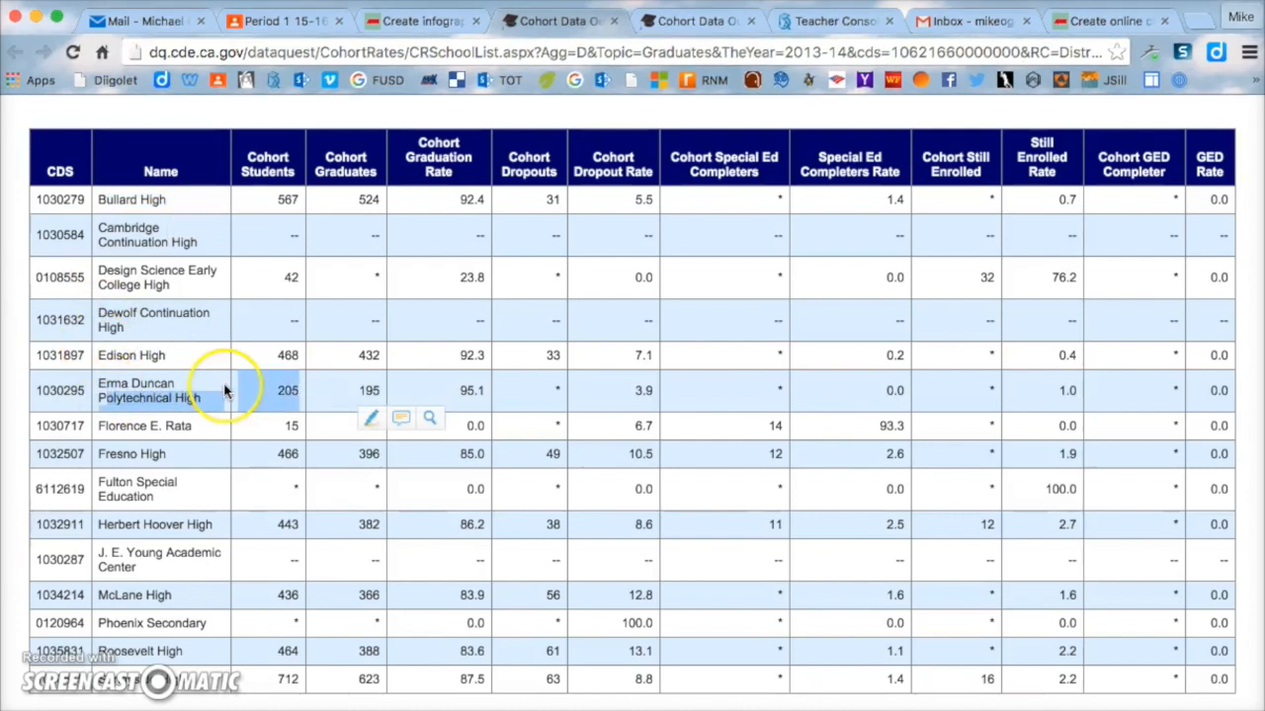
pyautogui.scroll(-2, 224, 391)
pyautogui.click(233, 340)
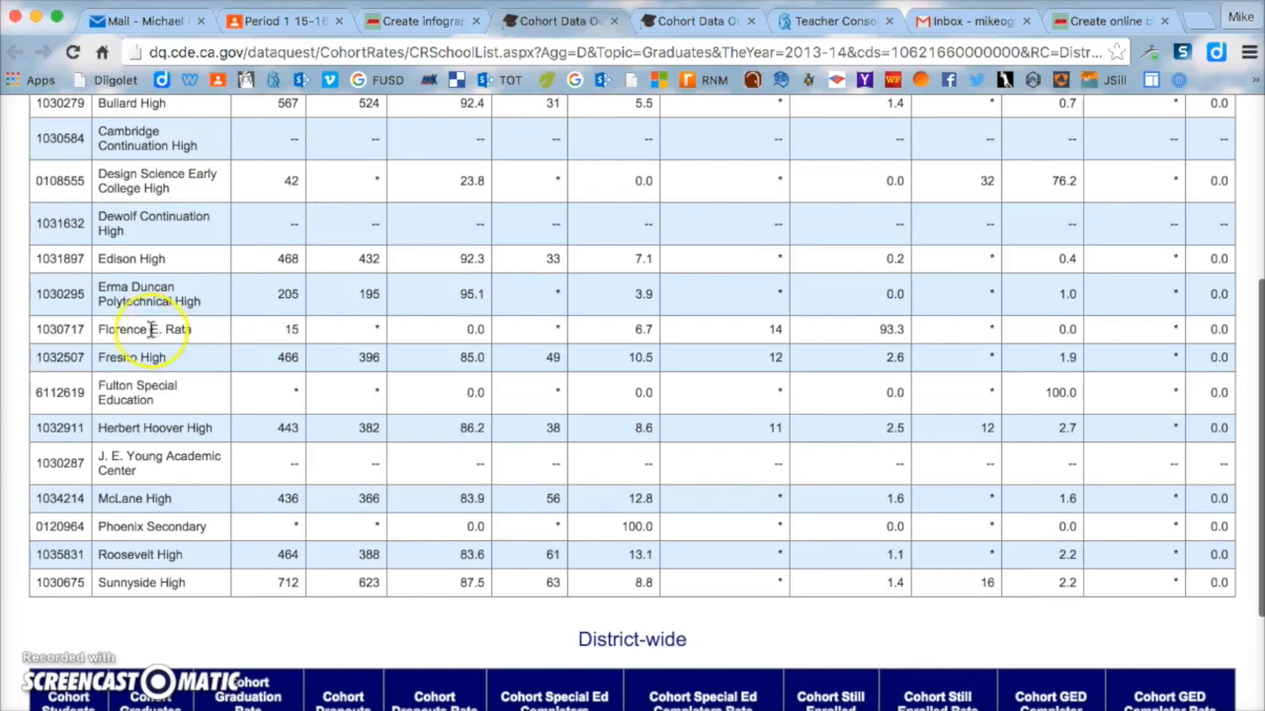
pyautogui.moveTo(98, 358); pyautogui.dragTo(336, 358)
pyautogui.moveTo(109, 430); pyautogui.dragTo(302, 427)
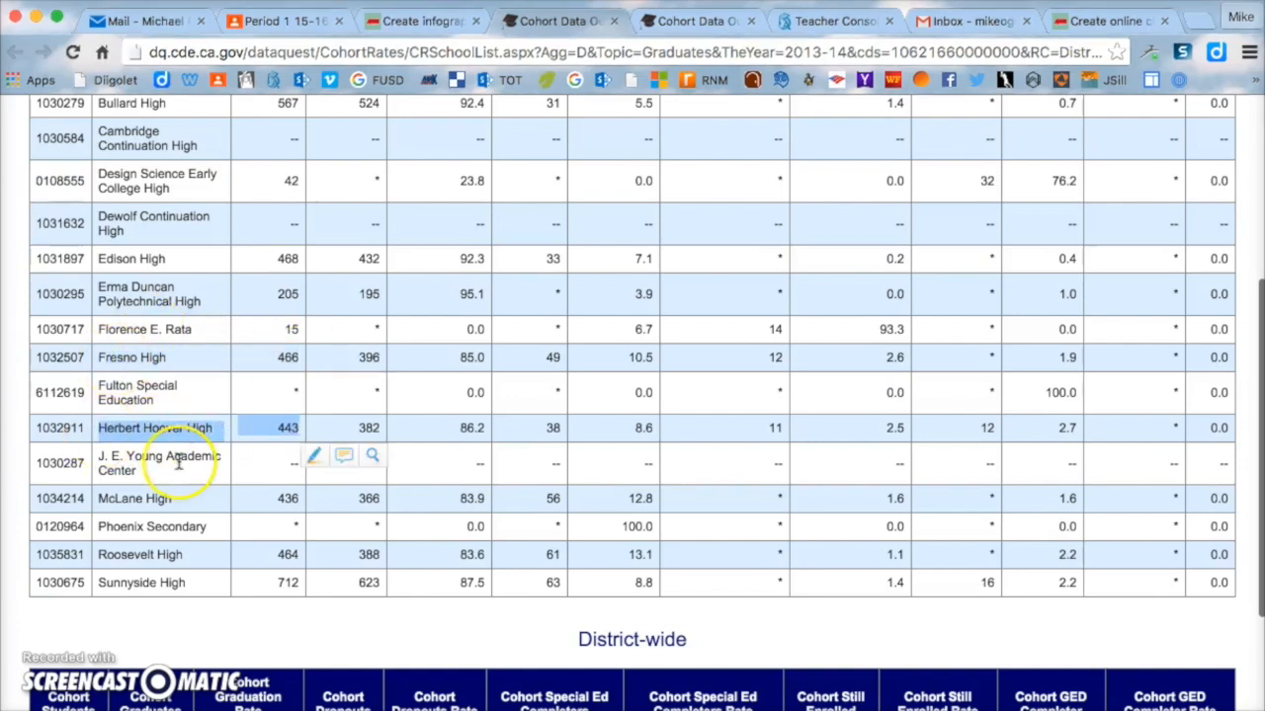
pyautogui.scroll(-2, 163, 458)
pyautogui.moveTo(96, 421); pyautogui.dragTo(307, 428)
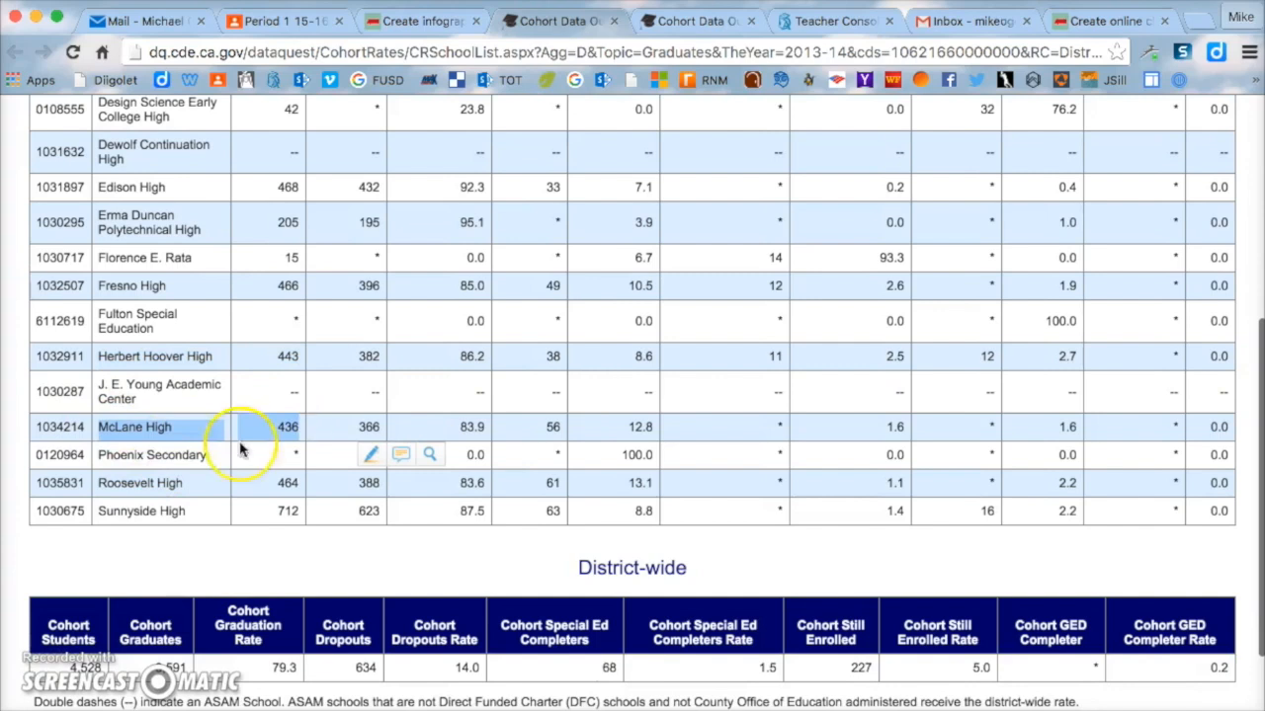
pyautogui.moveTo(97, 484); pyautogui.dragTo(290, 484)
pyautogui.moveTo(96, 512); pyautogui.dragTo(296, 515)
pyautogui.click(401, 464)
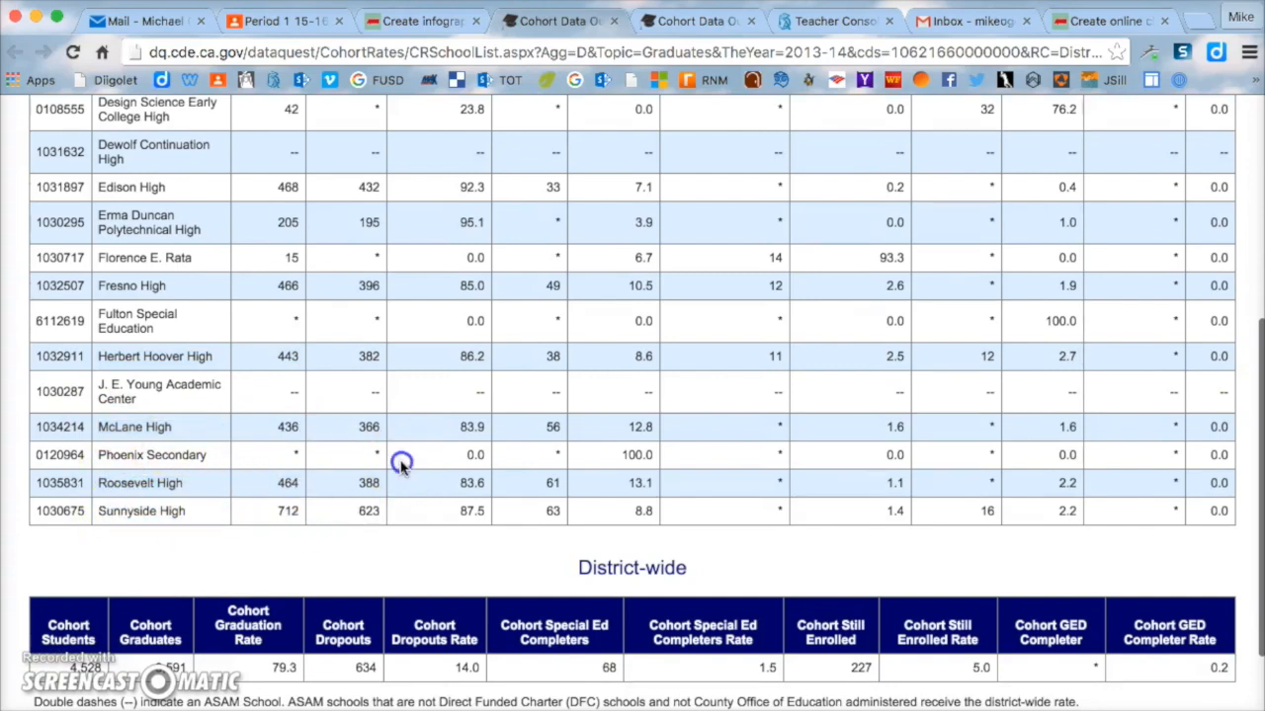
pyautogui.scroll(5, 399, 474)
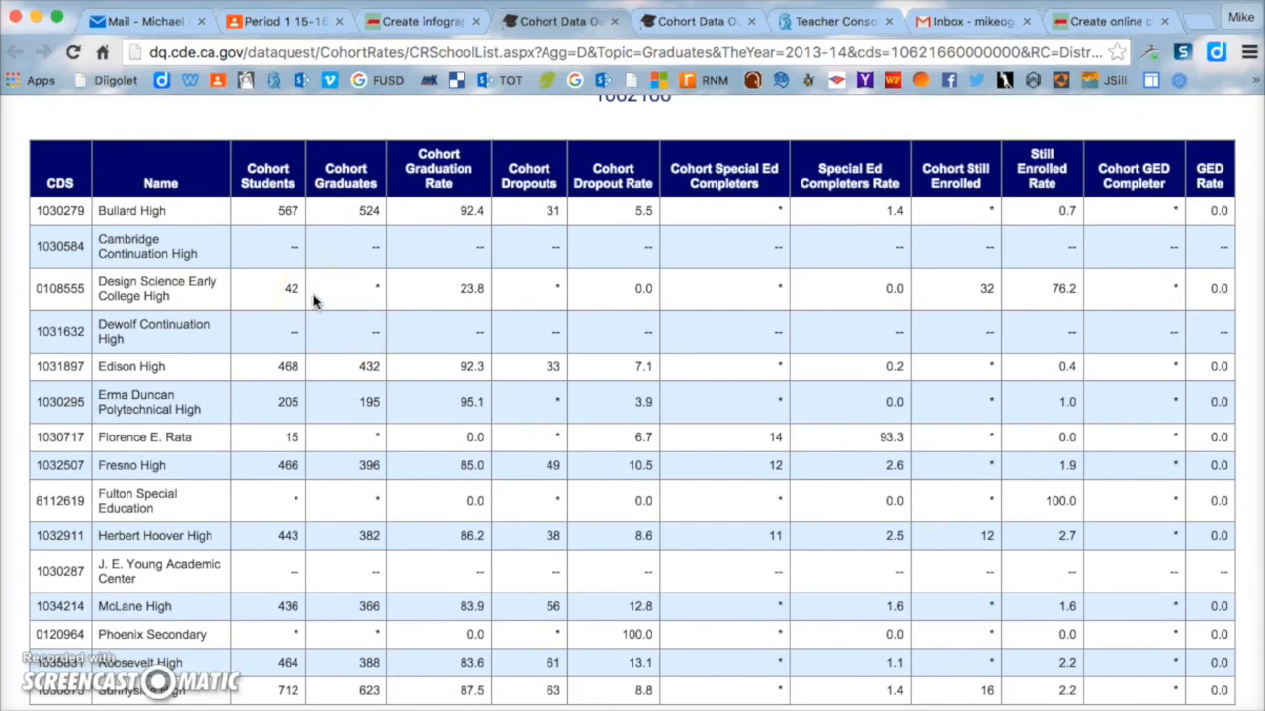
pyautogui.scroll(1, 315, 301)
pyautogui.scroll(-1, 219, 259)
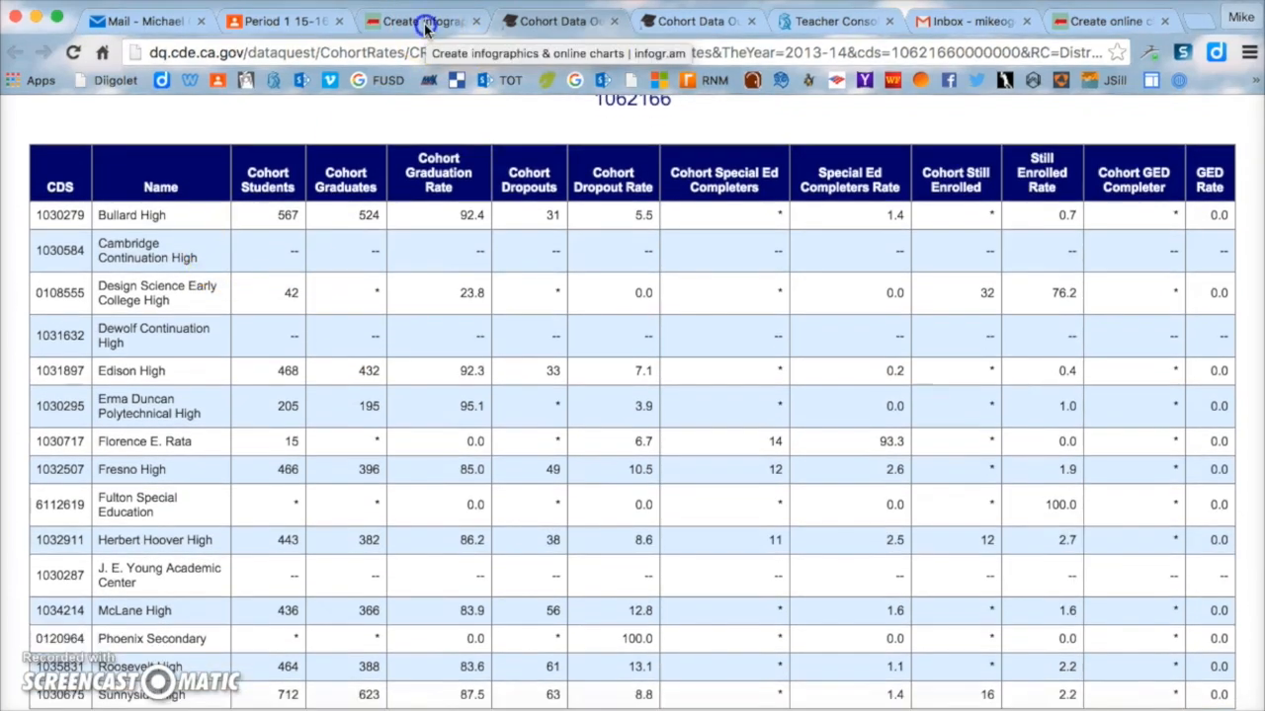
# Step: Clear the country labels in cells A2 to A6 of the infogr.am pie chart data
pyautogui.click(420, 22)
pyautogui.click(141, 315)
pyautogui.click(99, 309)
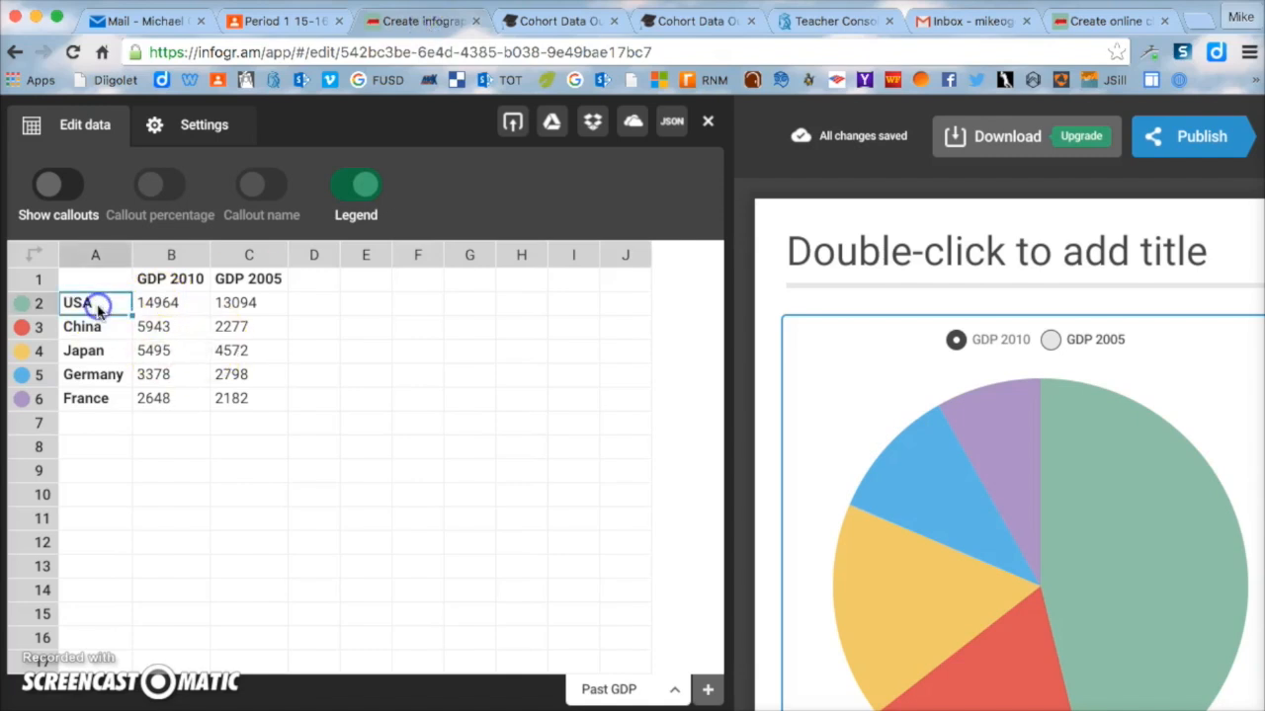
pyautogui.press('BackSpace')
pyautogui.press('Down')
pyautogui.press('BackSpace')
pyautogui.press('Down')
pyautogui.press('BackSpace')
pyautogui.press('Down')
pyautogui.press('BackSpace')
pyautogui.press('Down')
pyautogui.press('BackSpace')
# Step: Enter Bullard as the first label in cell A2 of the chart data
pyautogui.press('Up')
pyautogui.press('Up')
pyautogui.press('Up')
pyautogui.press('Up')
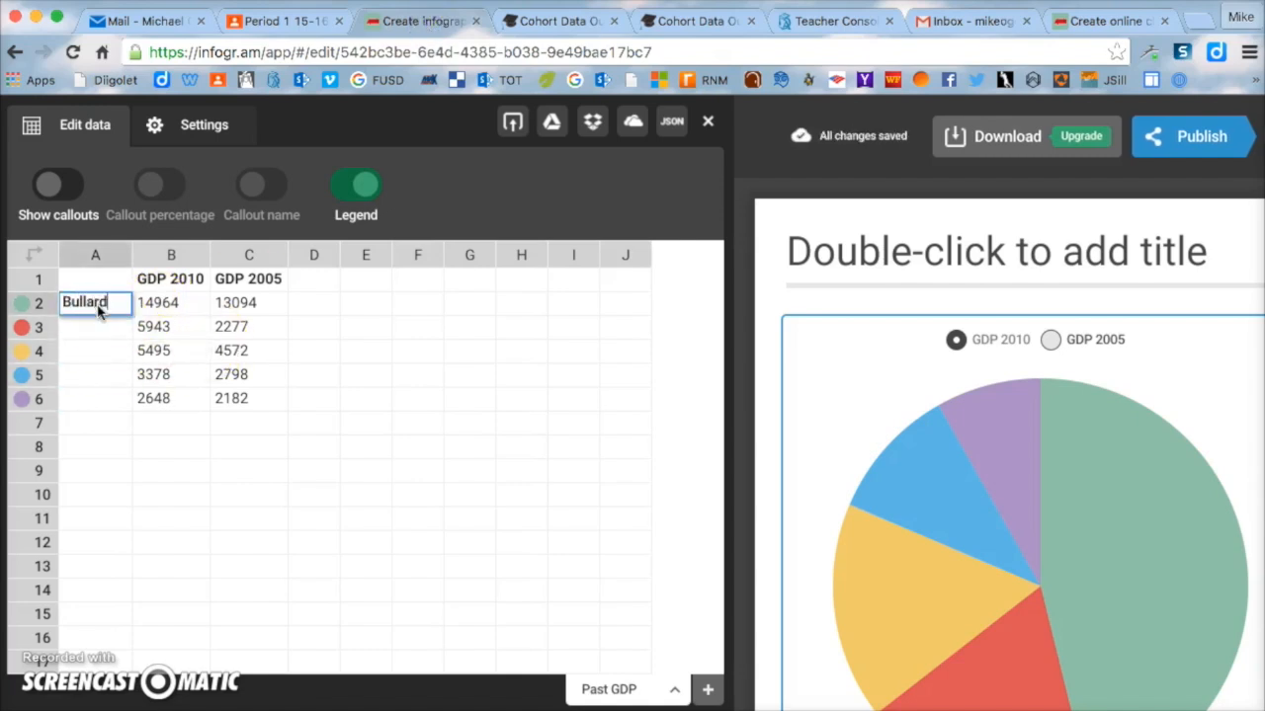
pyautogui.press('Return')
# Step: Enter Edison, Duncan and Fresno HIgh as the labels in cells A3 to A5, following the report's school names
pyautogui.click(559, 22)
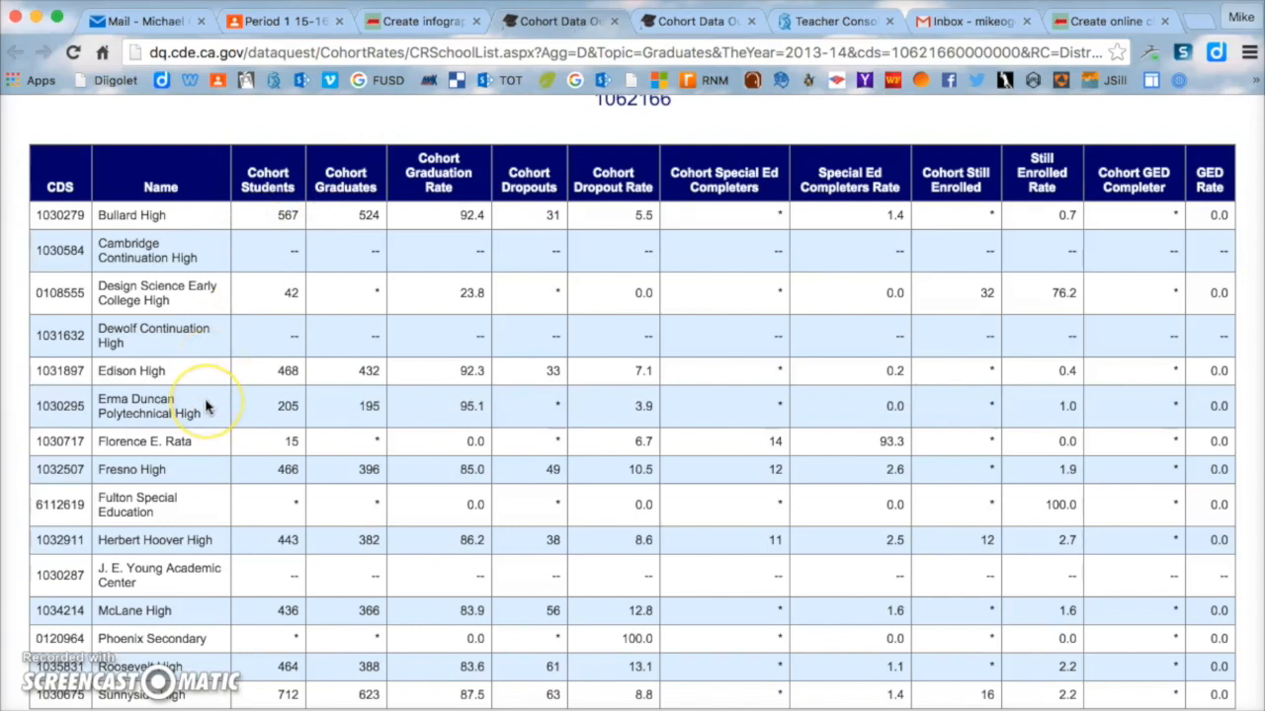
pyautogui.click(415, 21)
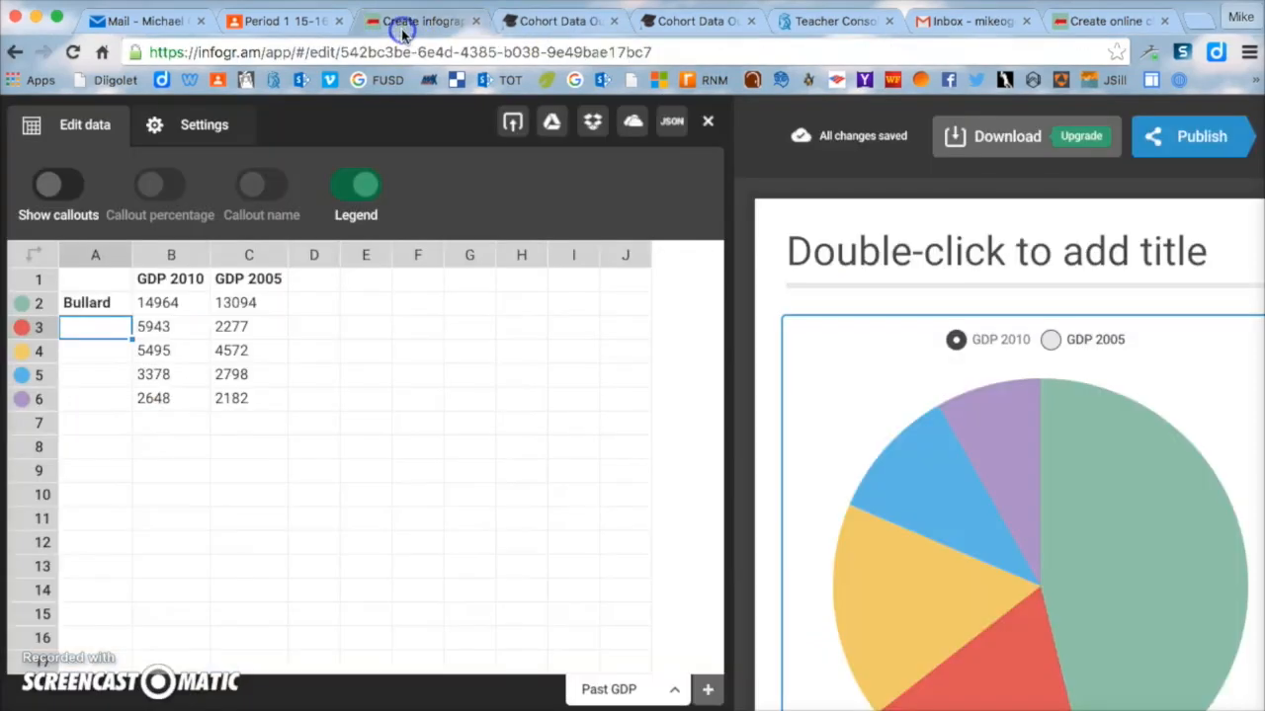
pyautogui.press('Return')
pyautogui.write('Duncab')
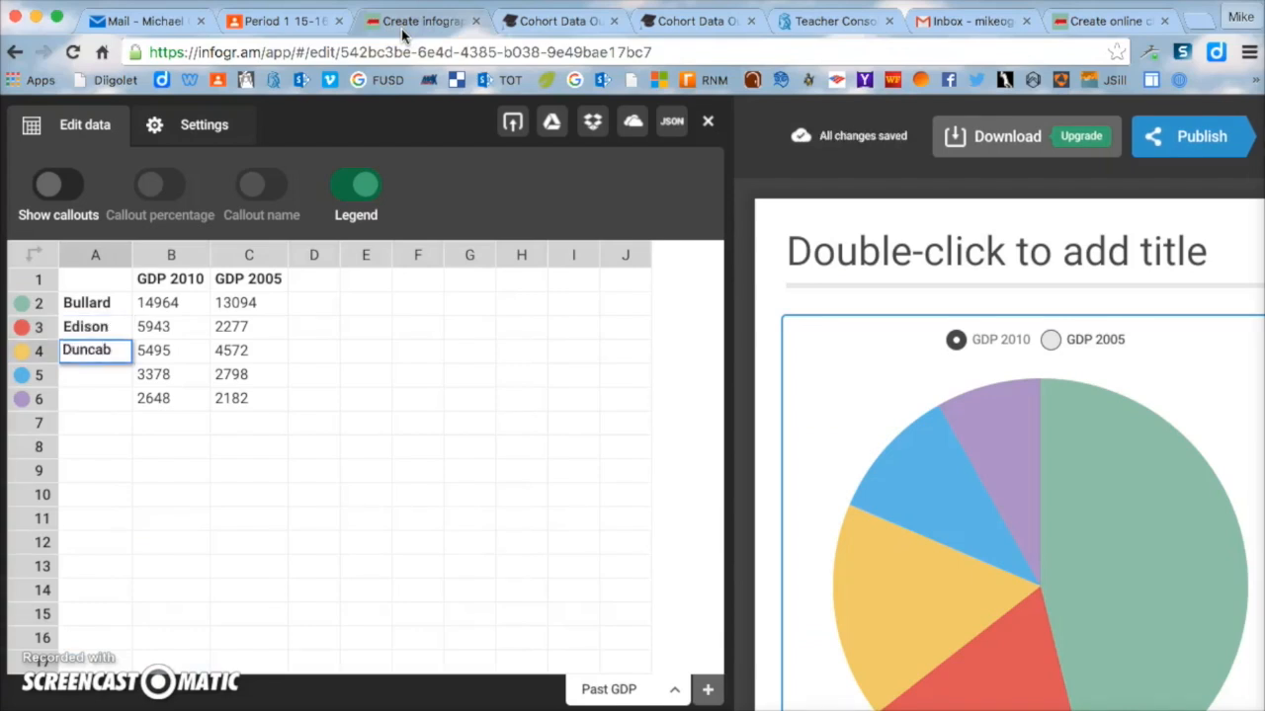
pyautogui.press('Return')
pyautogui.write('Fresno HIgh')
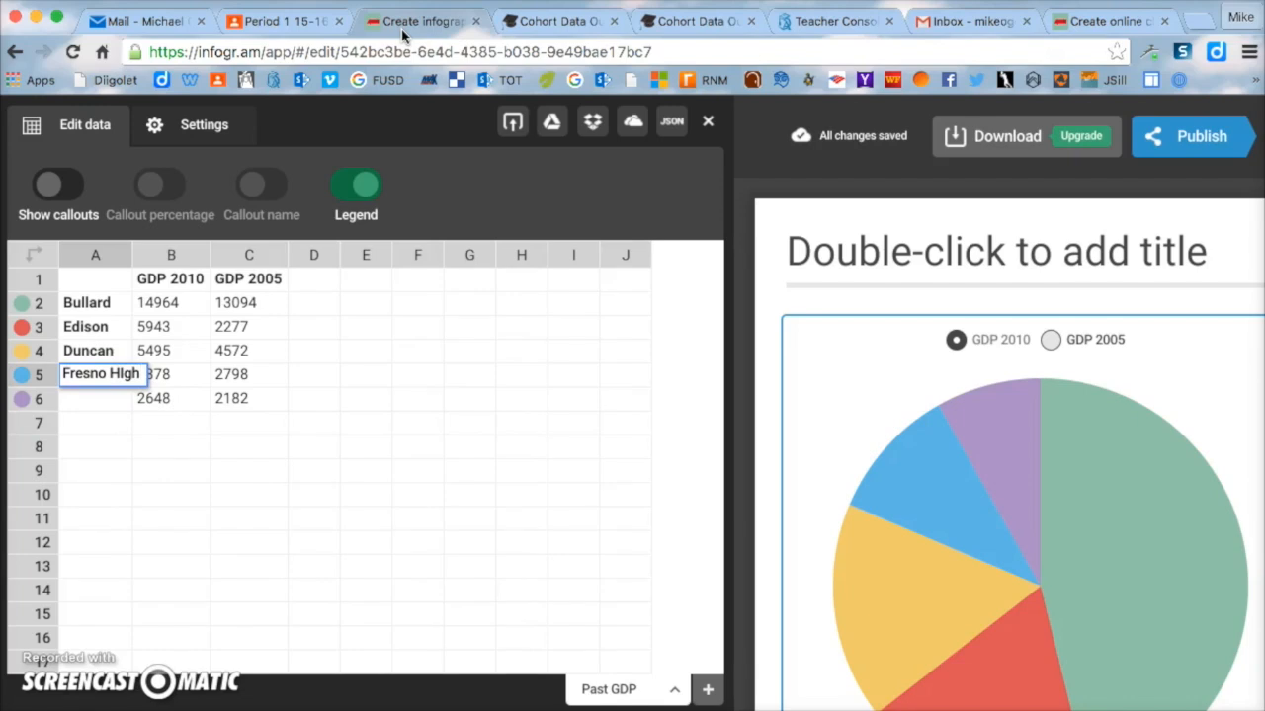
pyautogui.press('Return')
# Step: Enter the remaining report schools Hoover, McLane, Roosevelt and Sunnyside as labels in cells A6 to A9 of the chart data
pyautogui.click(554, 20)
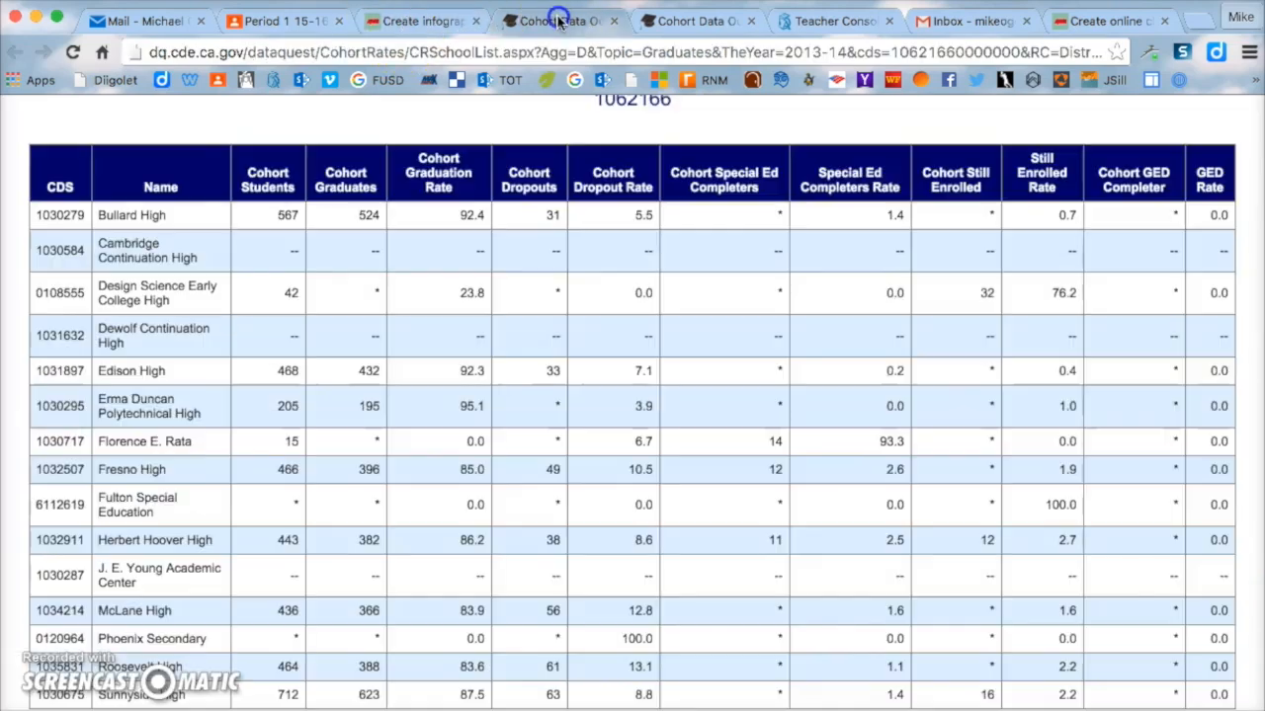
pyautogui.scroll(-2, 296, 281)
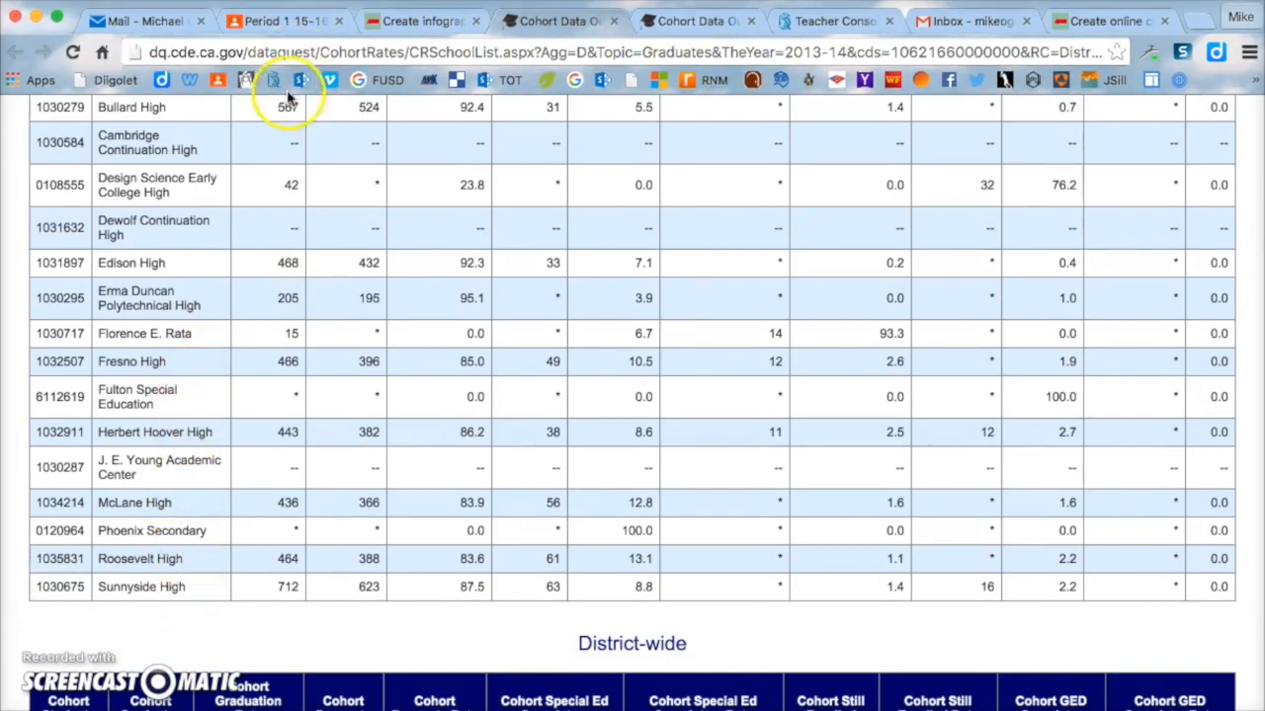
pyautogui.click(393, 22)
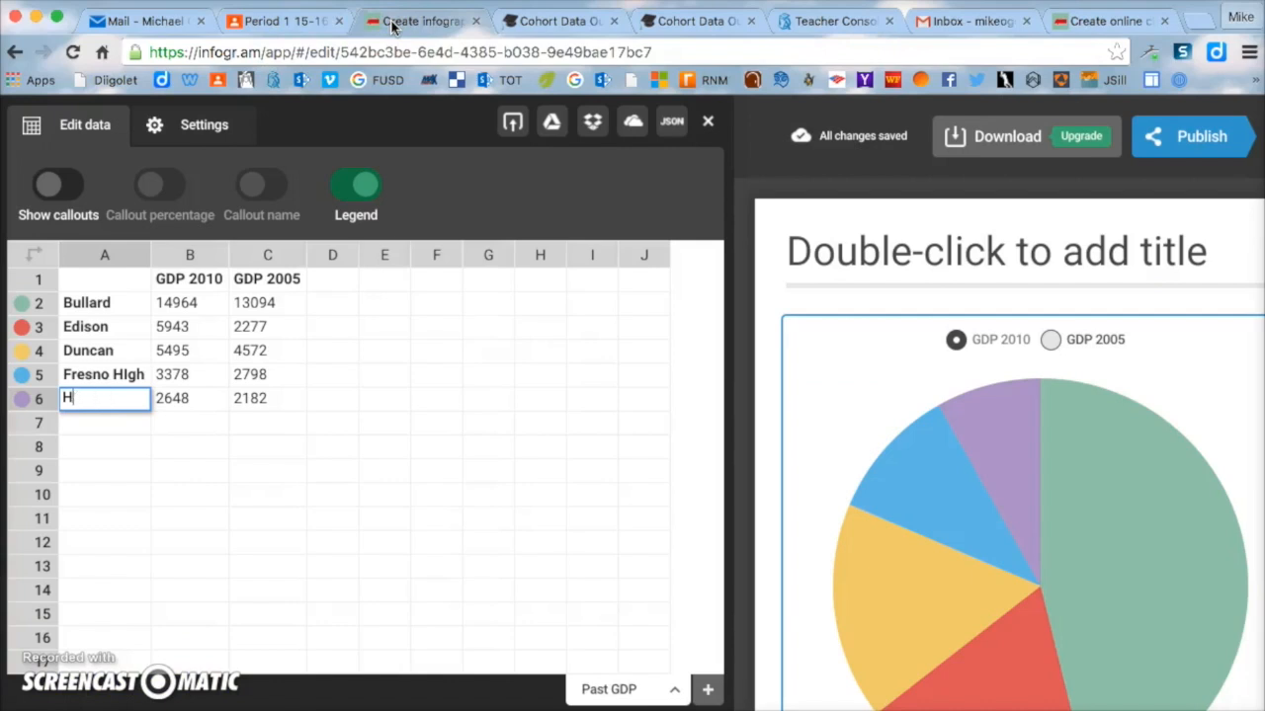
pyautogui.write('Hoover')
pyautogui.press('Return')
pyautogui.write('Mc')
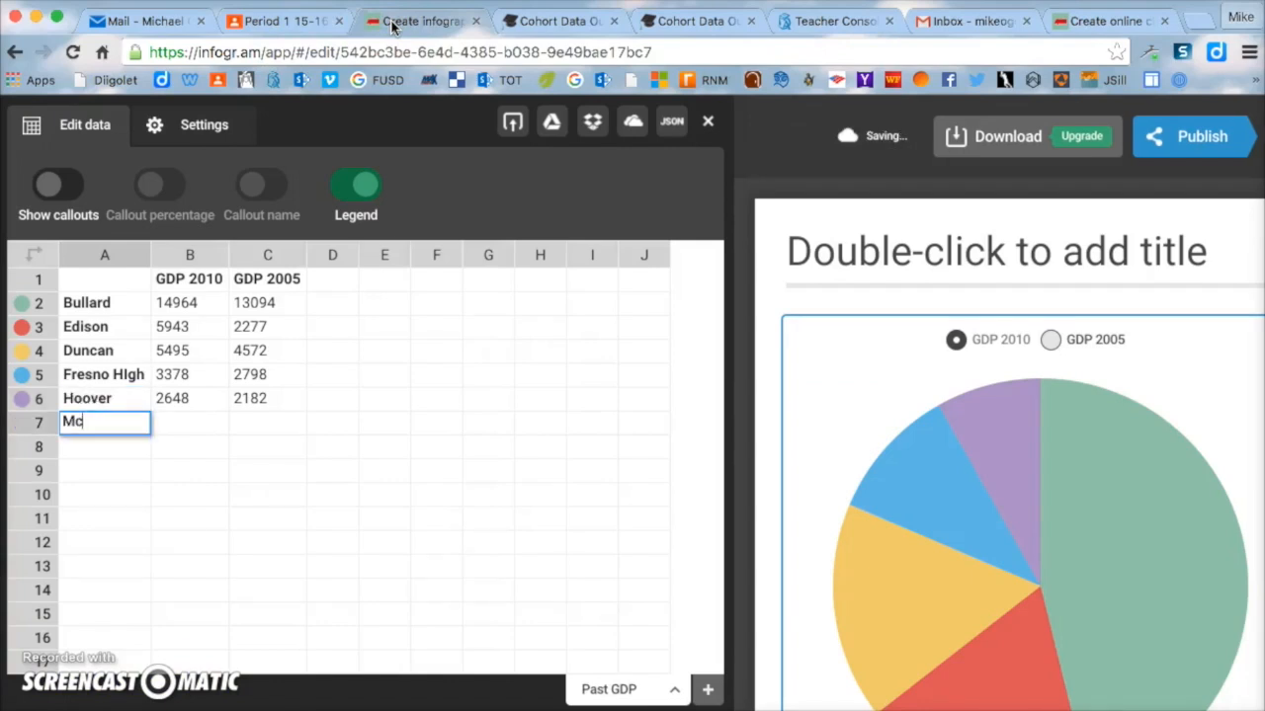
pyautogui.write('Lane')
pyautogui.press('Return')
pyautogui.write('Roosev')
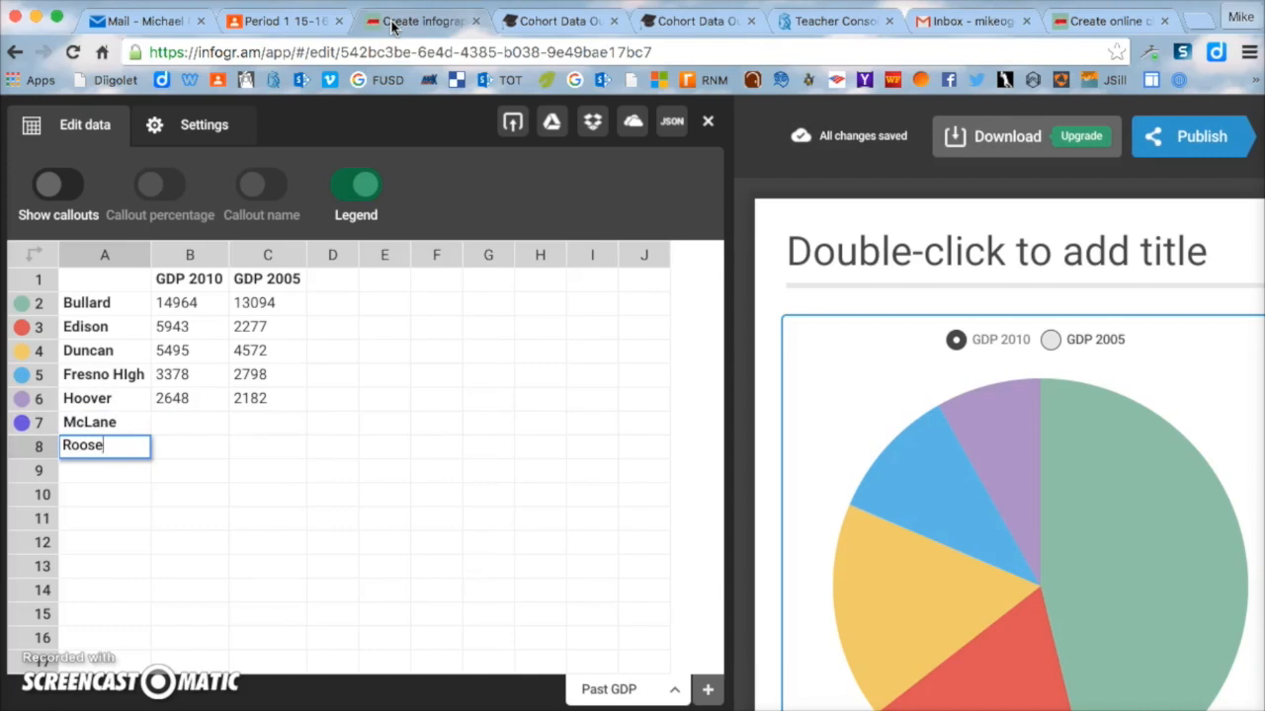
pyautogui.press('Return')
pyautogui.write('Sunnyside')
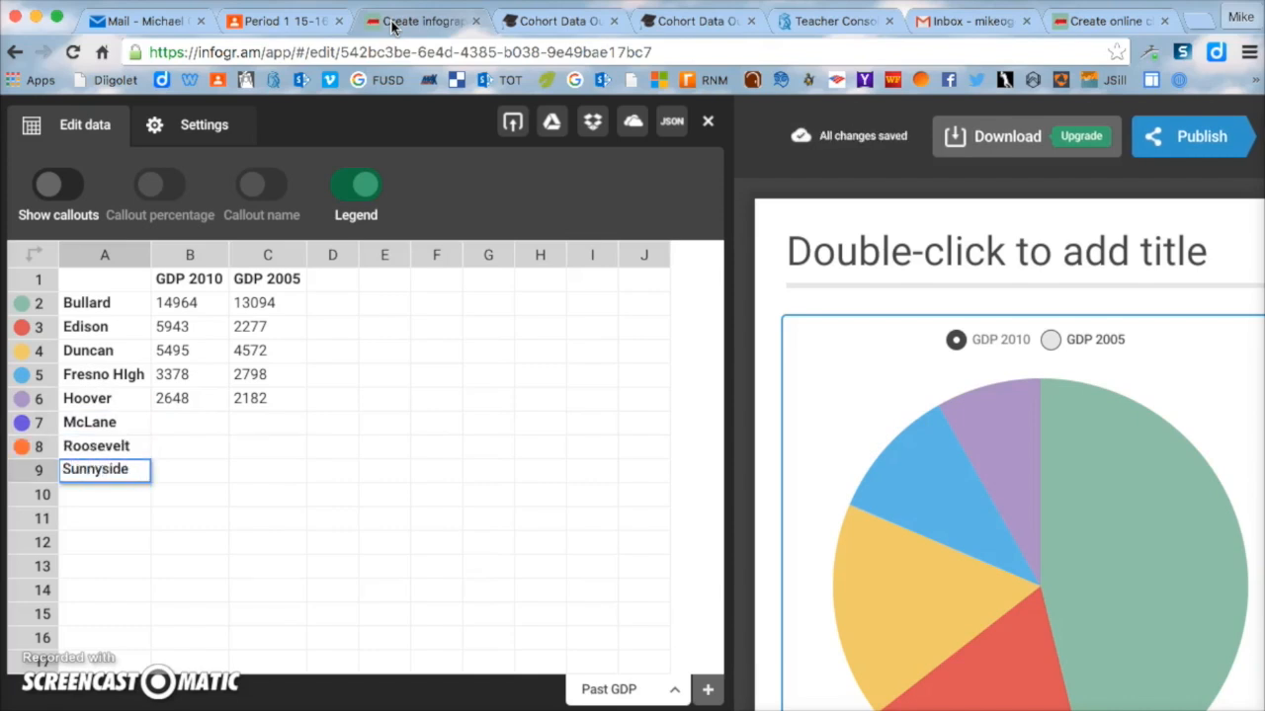
pyautogui.press('Return')
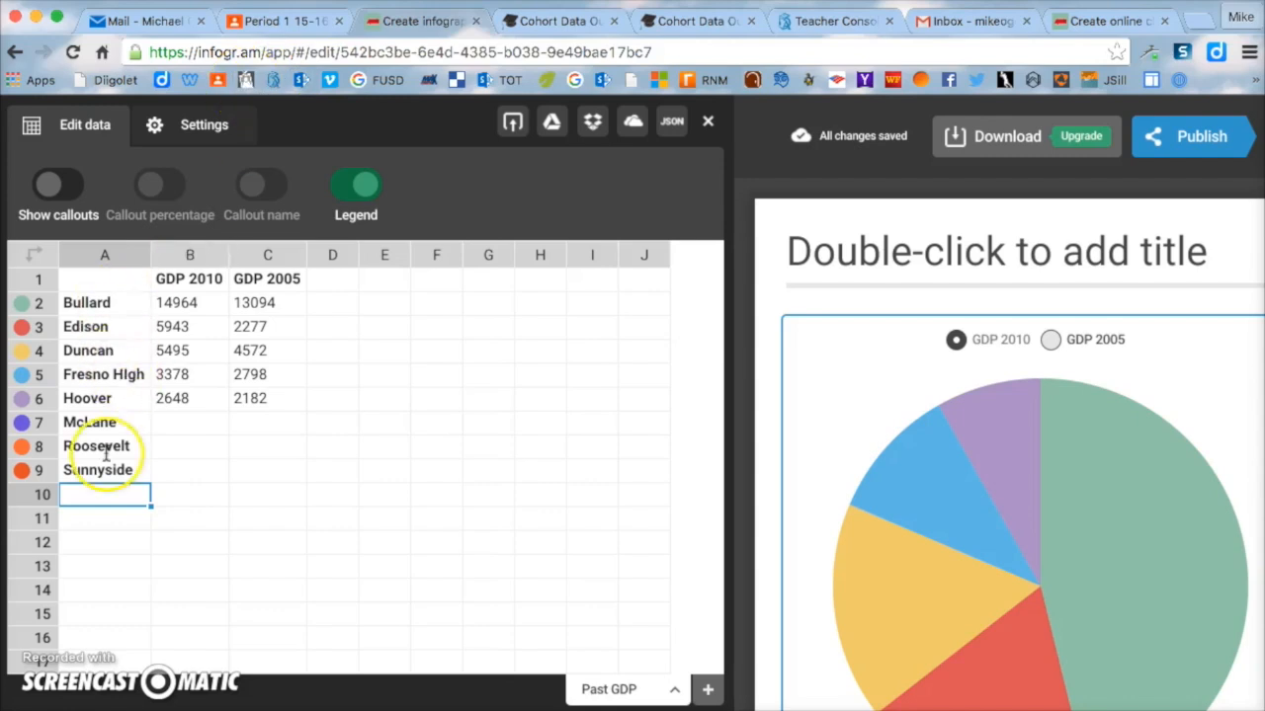
# Step: Clear the sample GDP figures in cells B2 to C6 of the chart data
pyautogui.click(184, 308)
pyautogui.press('BackSpace')
pyautogui.press('Right')
pyautogui.press('BackSpace')
pyautogui.press('Down')
pyautogui.press('BackSpace')
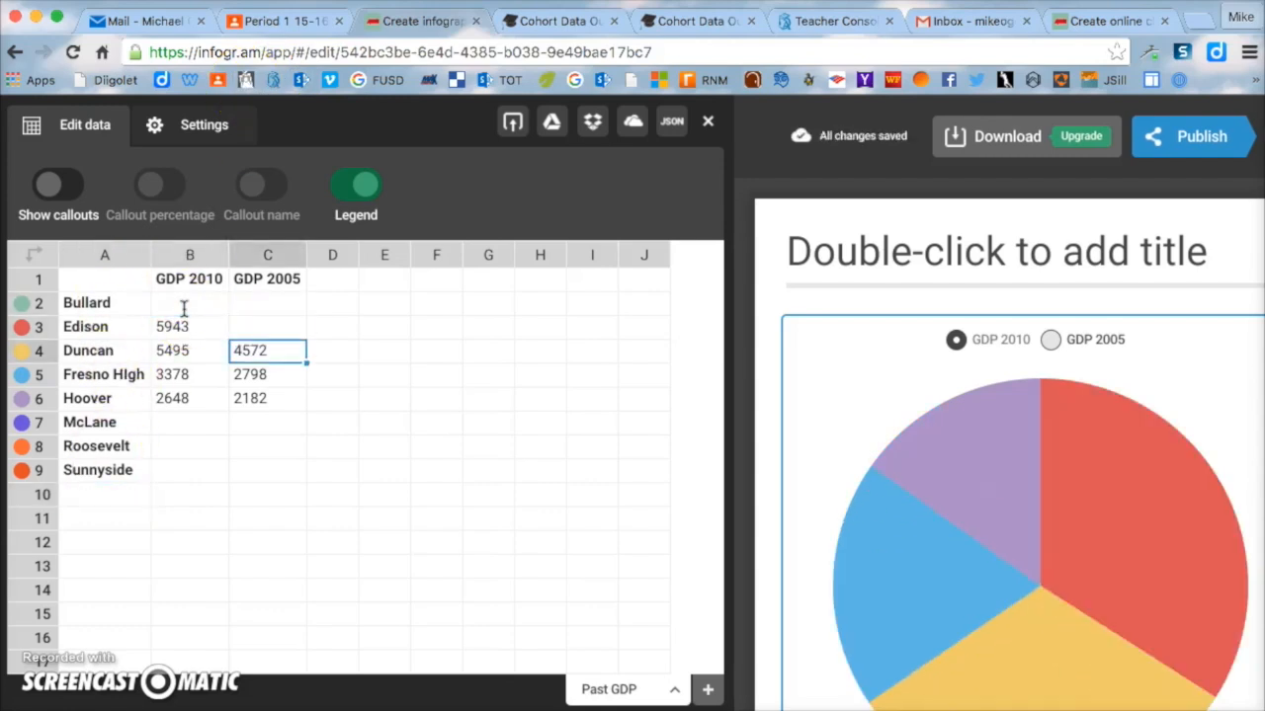
pyautogui.press('Down')
pyautogui.press('BackSpace')
pyautogui.press('Down')
pyautogui.press('BackSpace')
pyautogui.press('Left')
pyautogui.press('BackSpace')
pyautogui.press('Down')
pyautogui.press('BackSpace')
pyautogui.press('Right')
pyautogui.press('BackSpace')
pyautogui.press('Left')
pyautogui.press('Up')
pyautogui.press('Up')
pyautogui.press('Up')
pyautogui.press('BackSpace')
pyautogui.press('Down')
pyautogui.press('BackSpace')
# Step: Clear the GDP 2010 and GDP 2005 column headings in cells B1 and C1
pyautogui.press('Up')
pyautogui.press('Up')
pyautogui.press('Up')
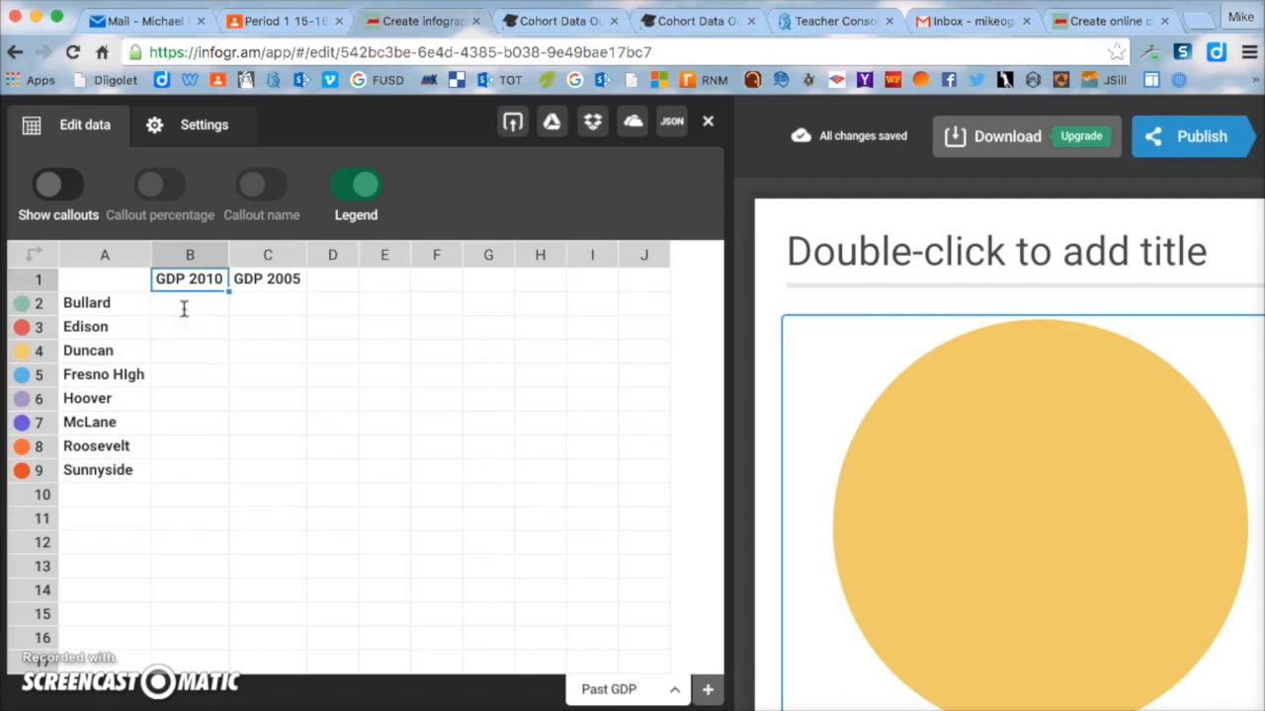
pyautogui.press('BackSpace')
pyautogui.press('Right')
pyautogui.press('BackSpace')
pyautogui.press('Left')
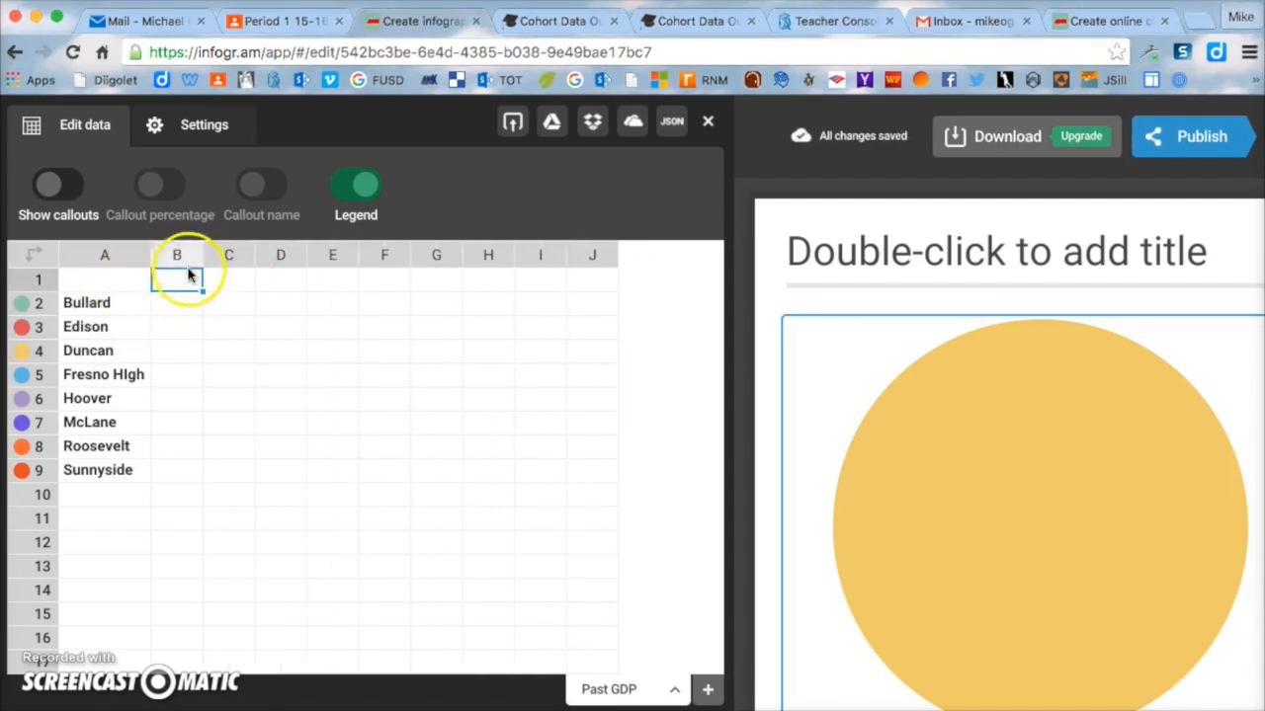
# Step: Examine the Fresno Unified report's column headings from Cohort Students through Cohort Dropout Rate
pyautogui.click(262, 22)
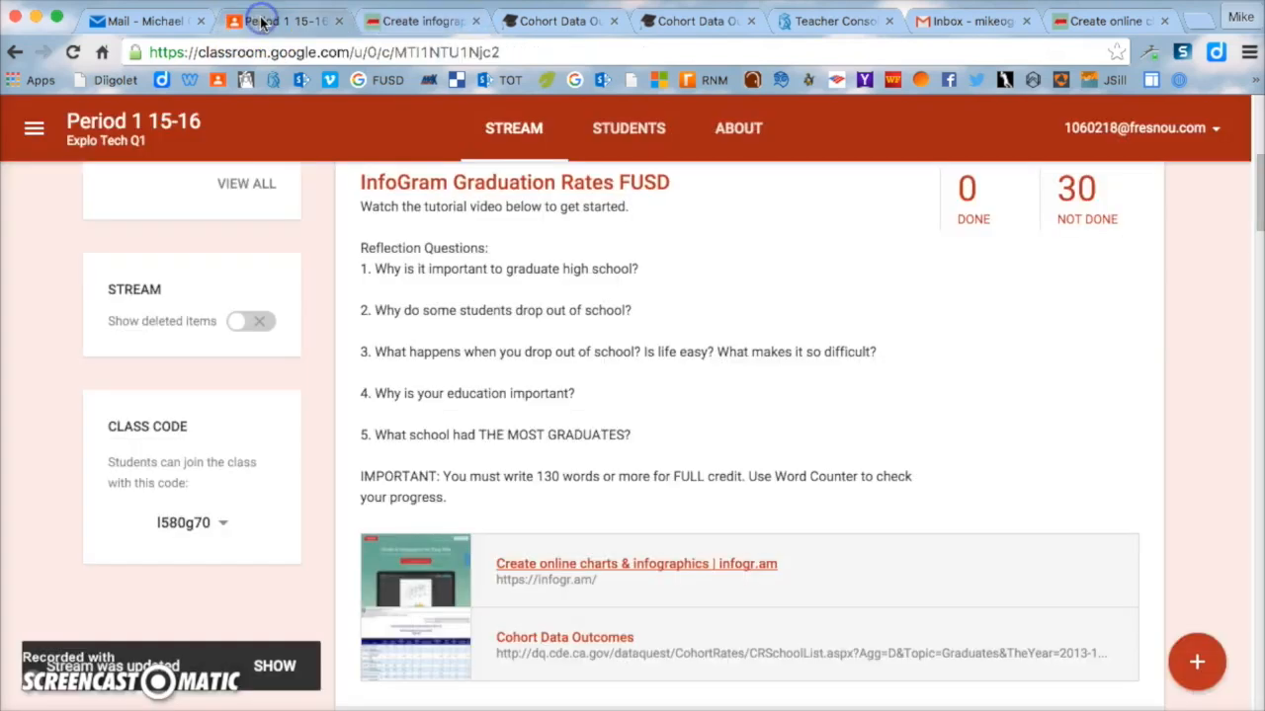
pyautogui.click(538, 21)
pyautogui.scroll(5, 321, 198)
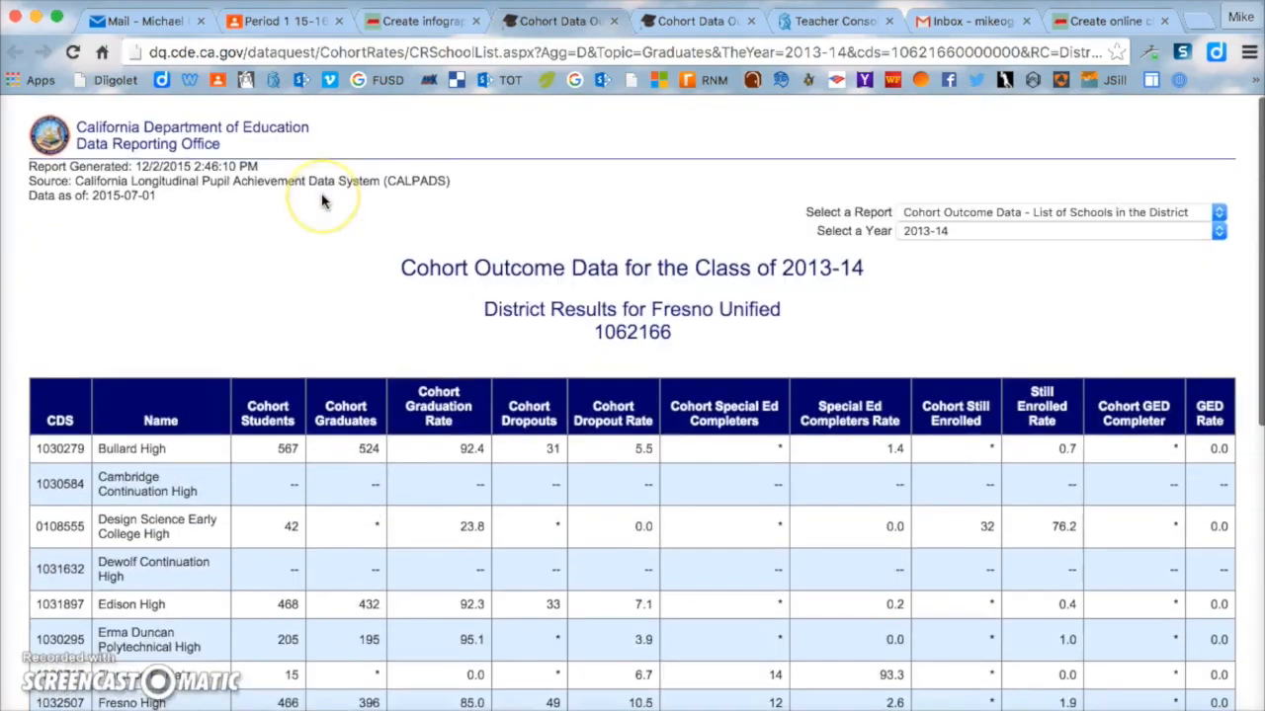
pyautogui.scroll(-2, 325, 198)
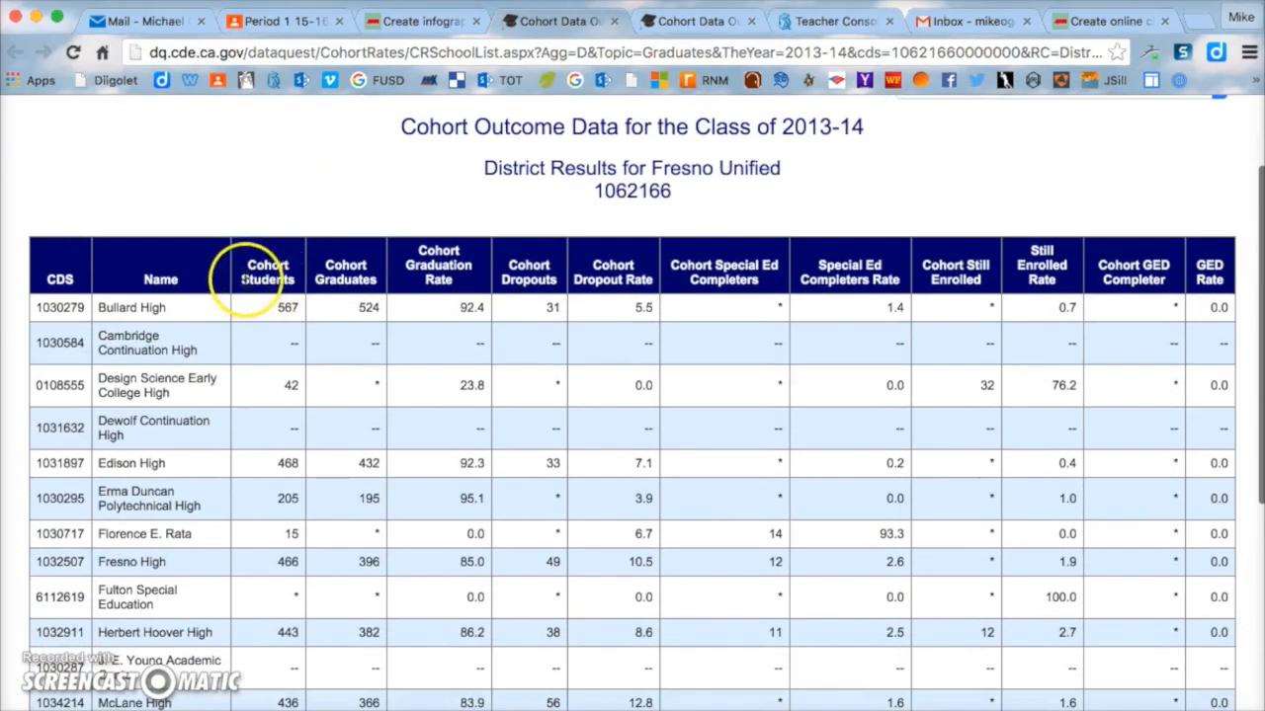
pyautogui.moveTo(242, 279); pyautogui.dragTo(294, 281)
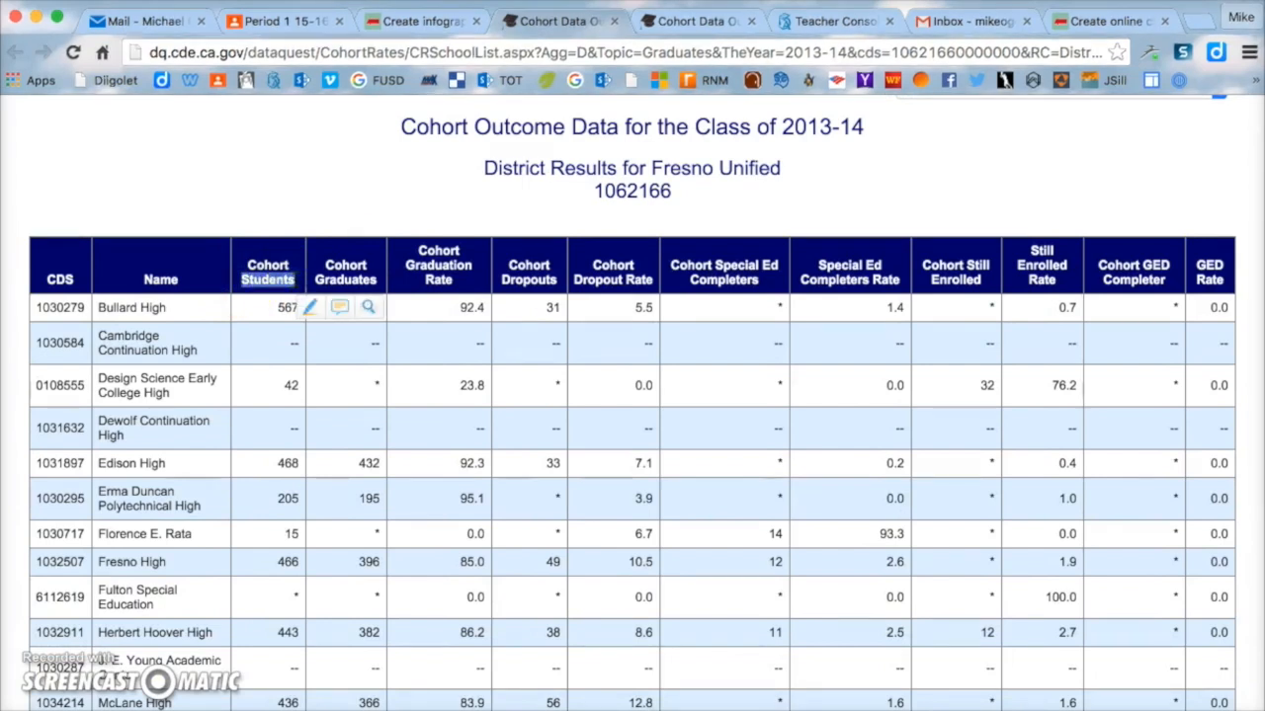
pyautogui.click(336, 236)
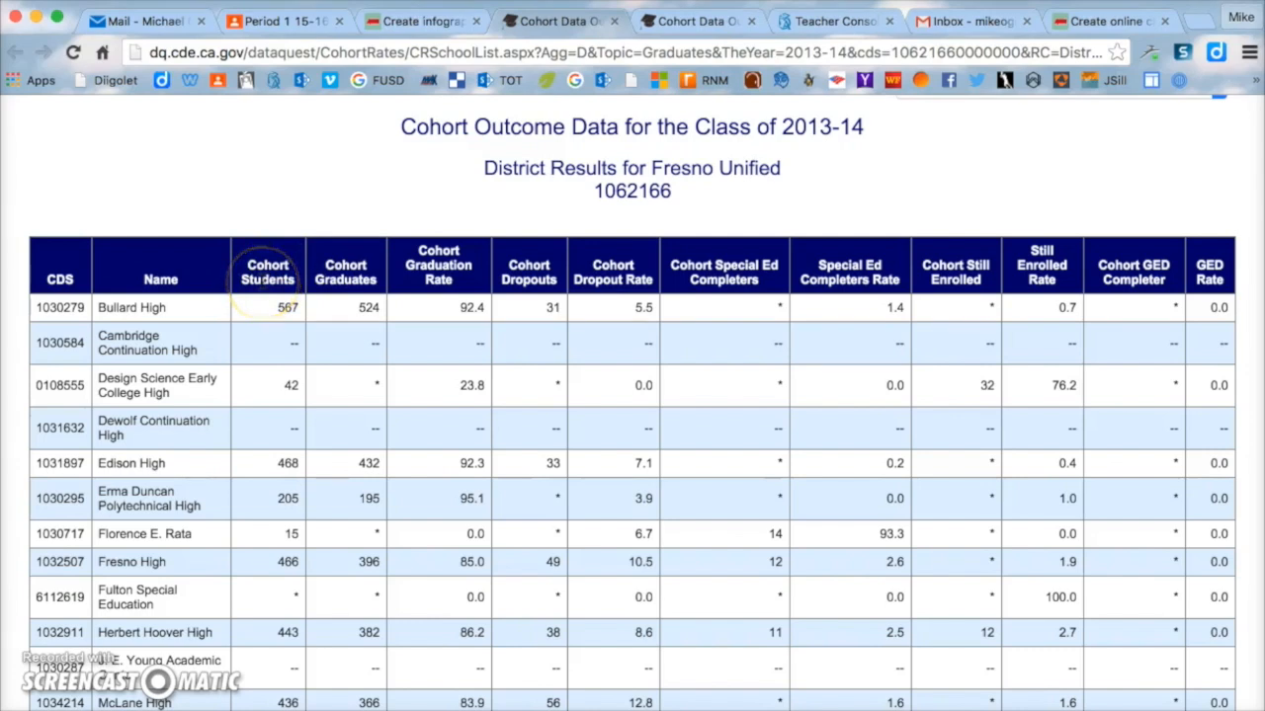
pyautogui.moveTo(247, 280); pyautogui.dragTo(279, 286)
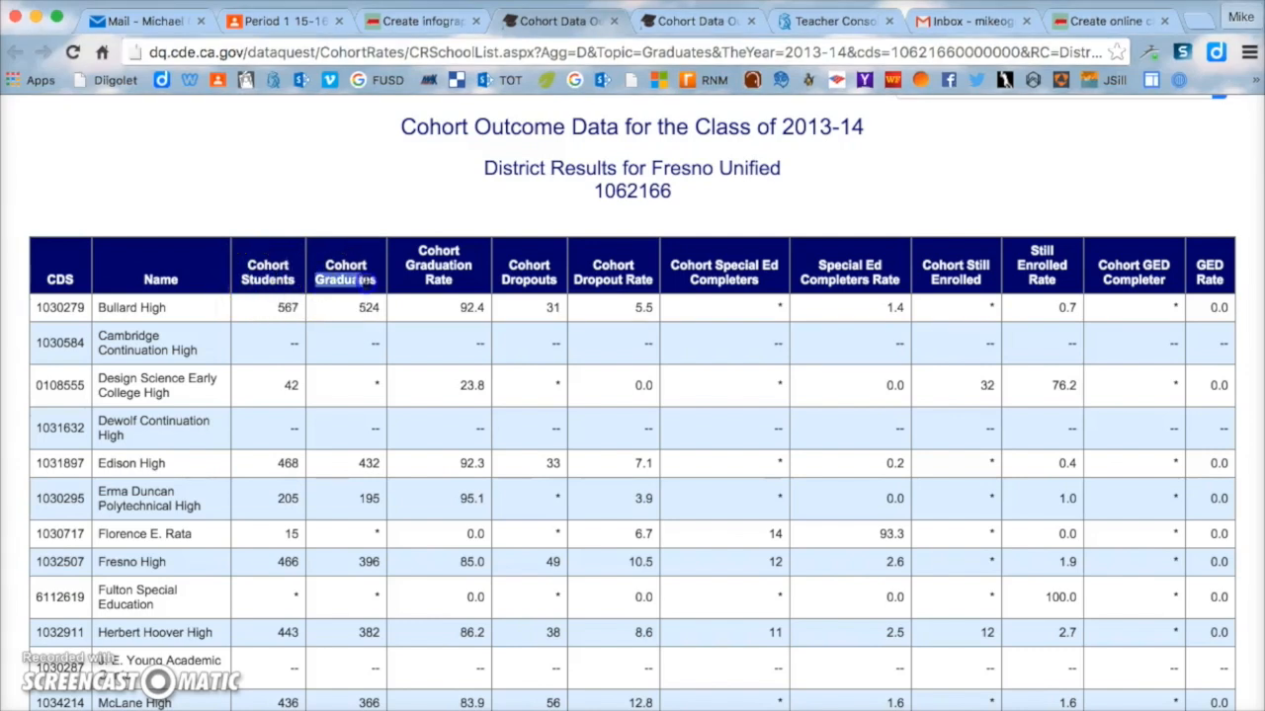
pyautogui.click(333, 278)
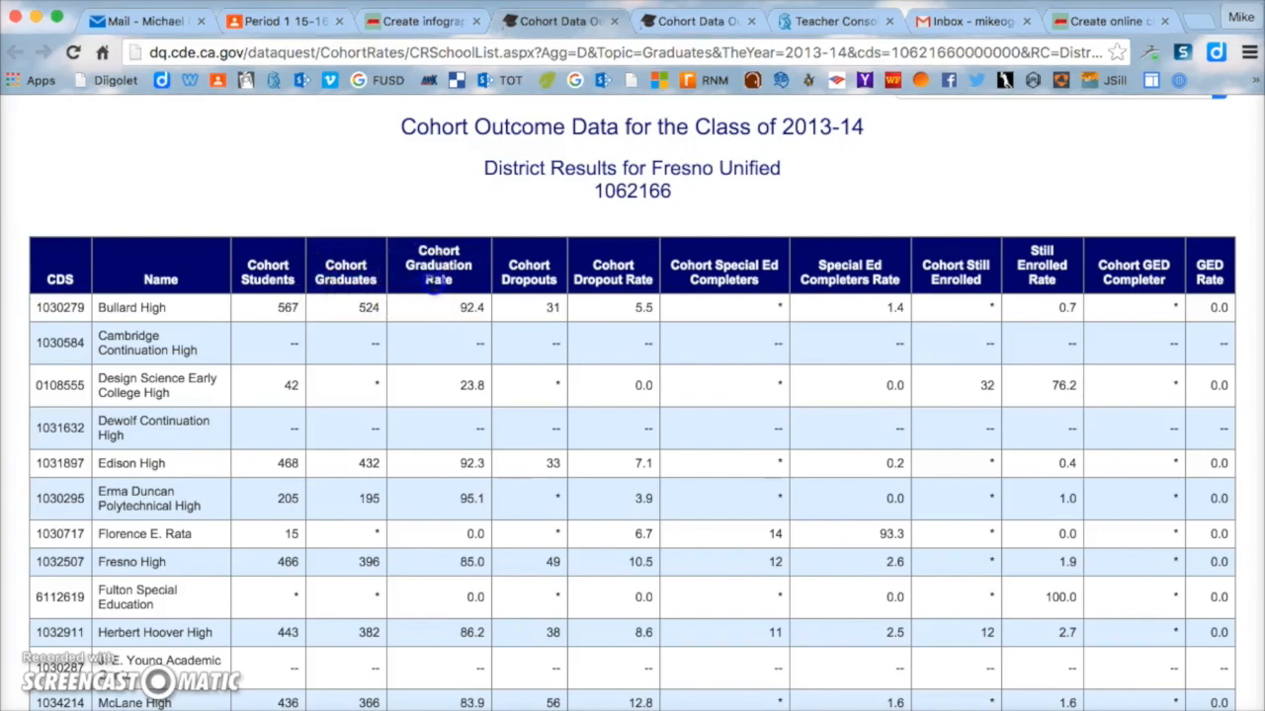
pyautogui.doubleClick(438, 281)
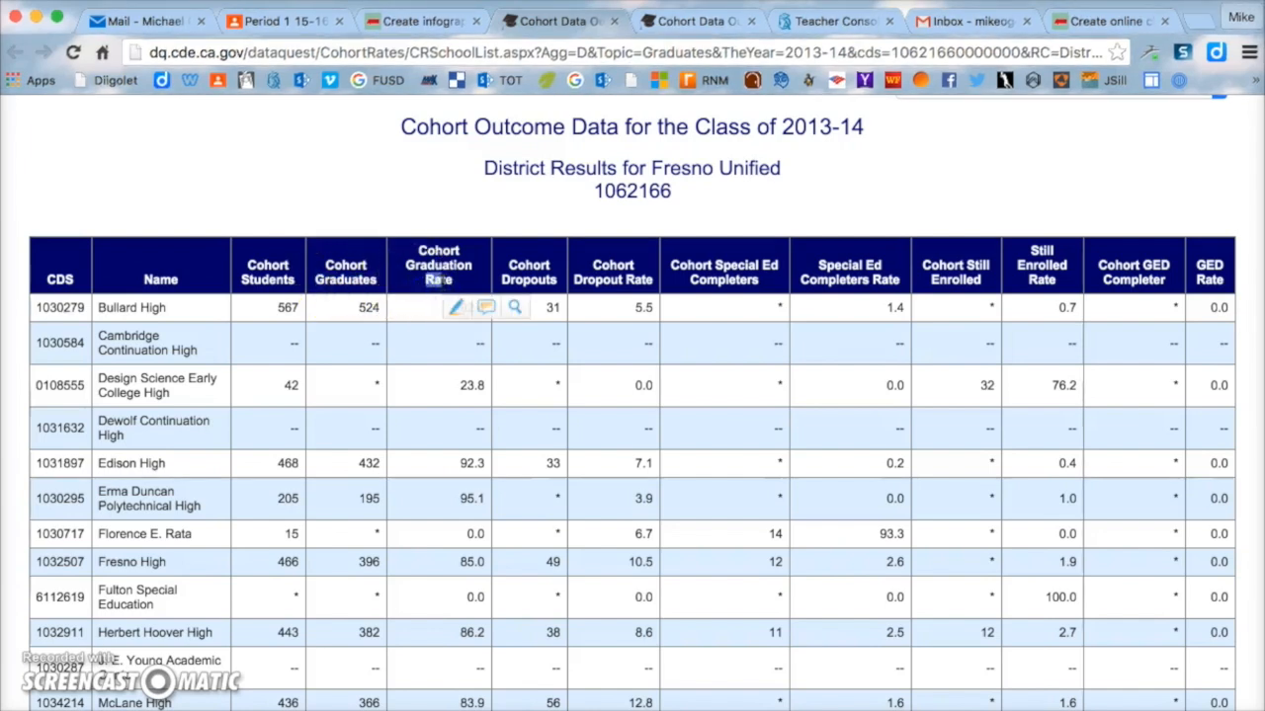
pyautogui.click(529, 279)
pyautogui.moveTo(575, 281); pyautogui.dragTo(647, 281)
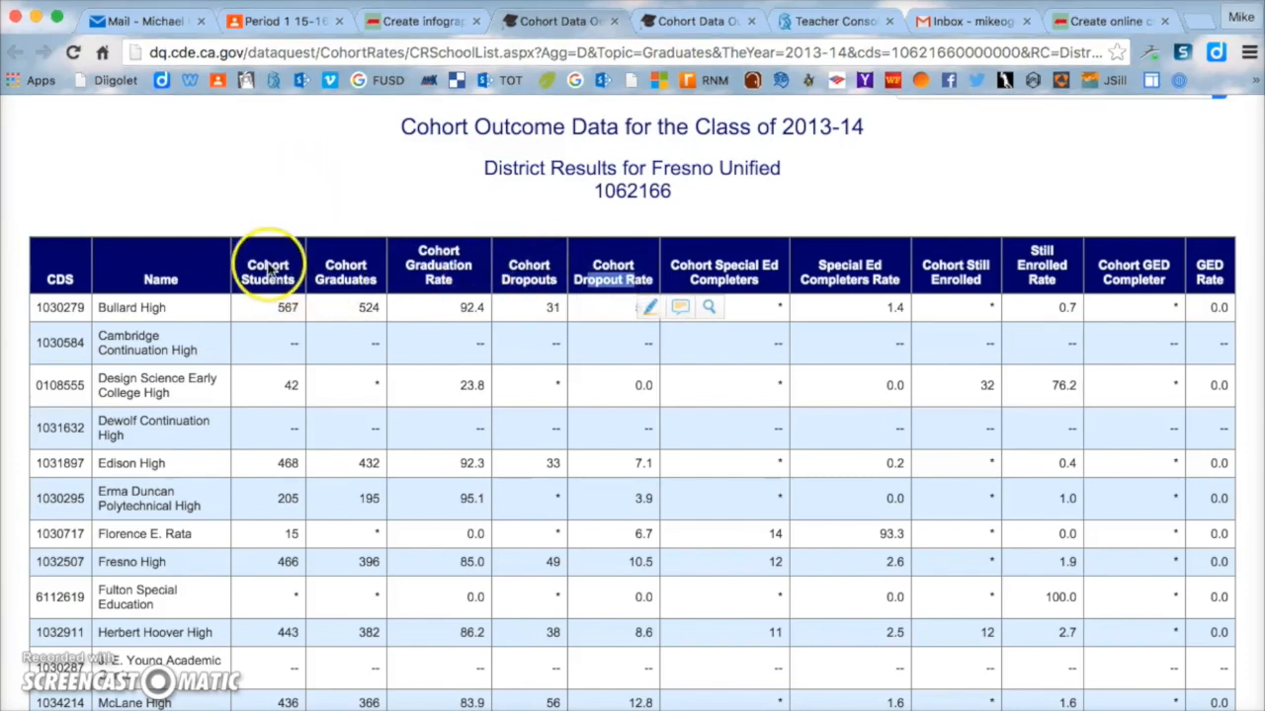
# Step: Enter Total Students as the column heading in cell B1 of the infogr.am chart data
pyautogui.click(383, 14)
pyautogui.write('Totals')
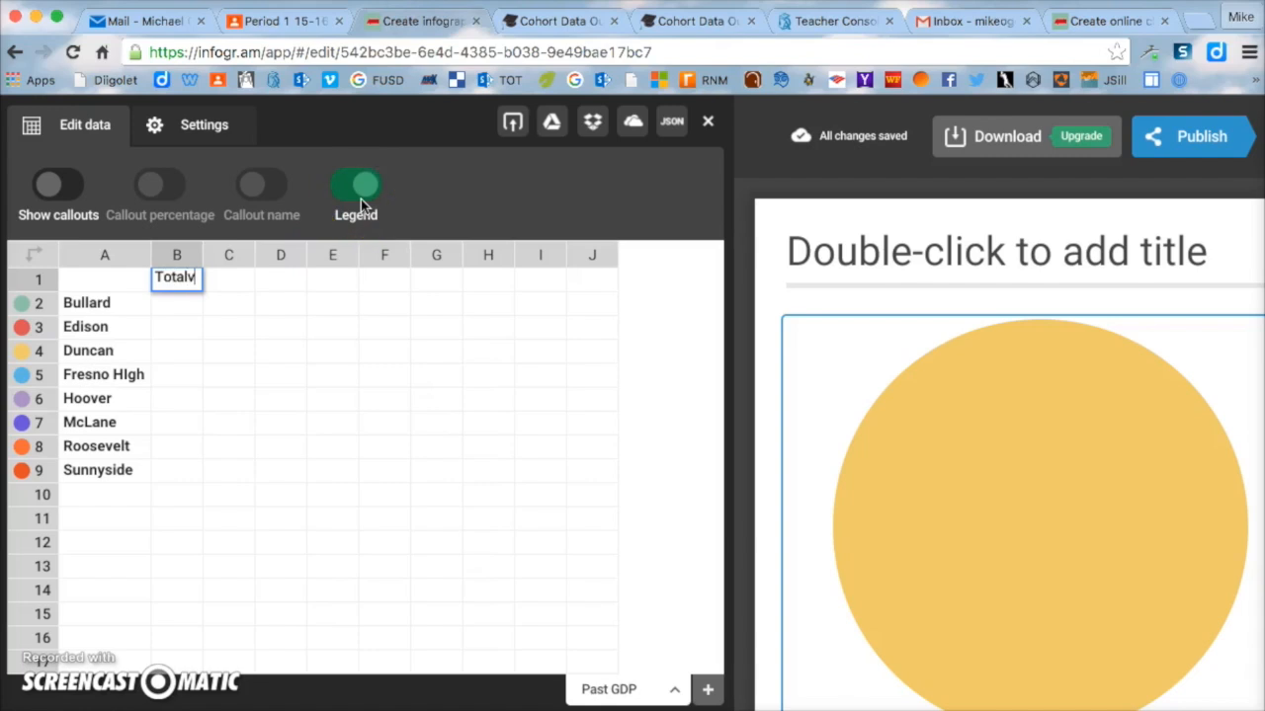
pyautogui.press('BackSpace')
pyautogui.write('Studentd')
pyautogui.press('BackSpace')
pyautogui.write('s')
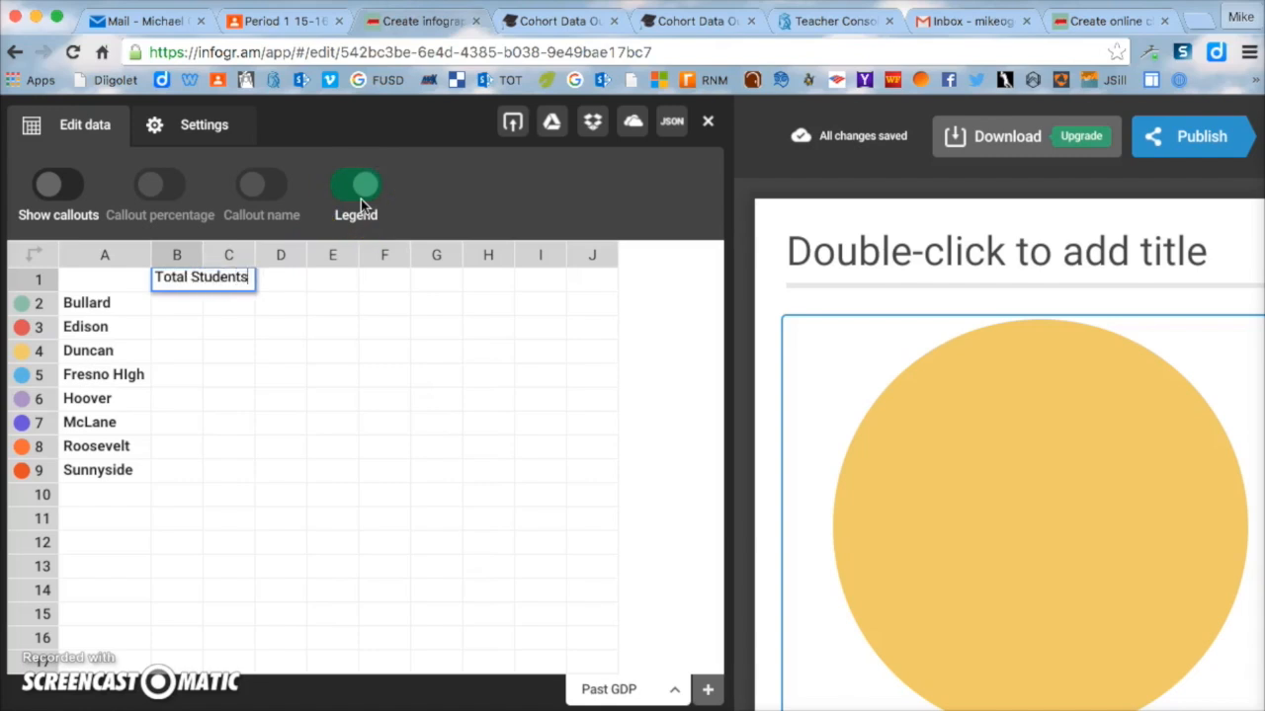
pyautogui.press('Return')
# Step: Enter Total Graduates as the column heading in cell C1, matching the report's Cohort Graduates column
pyautogui.press('Up')
pyautogui.press('Right')
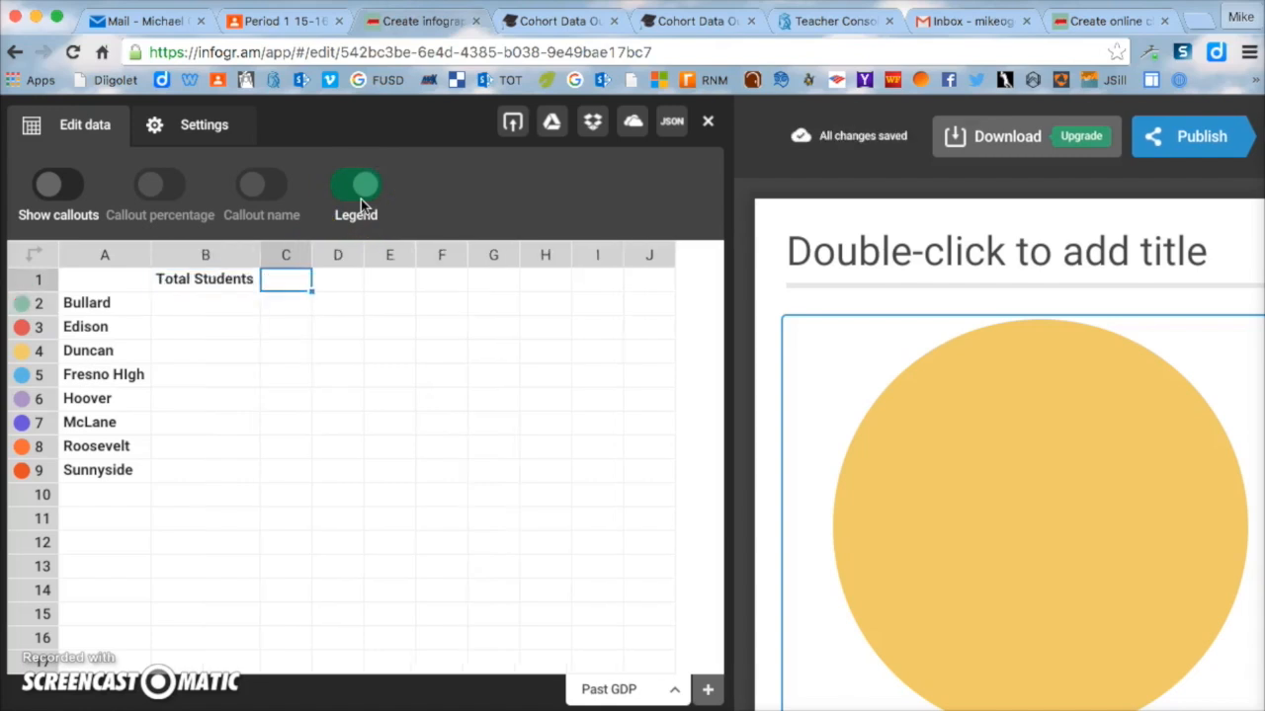
pyautogui.click(553, 21)
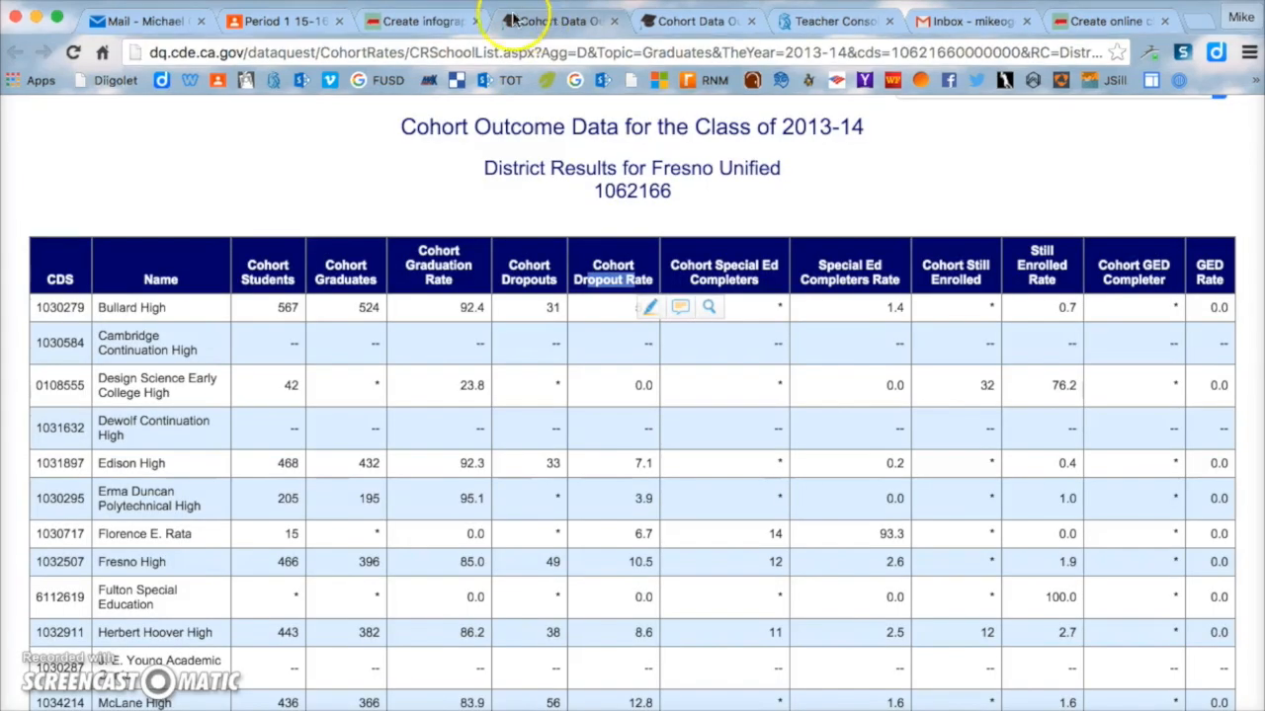
pyautogui.click(424, 21)
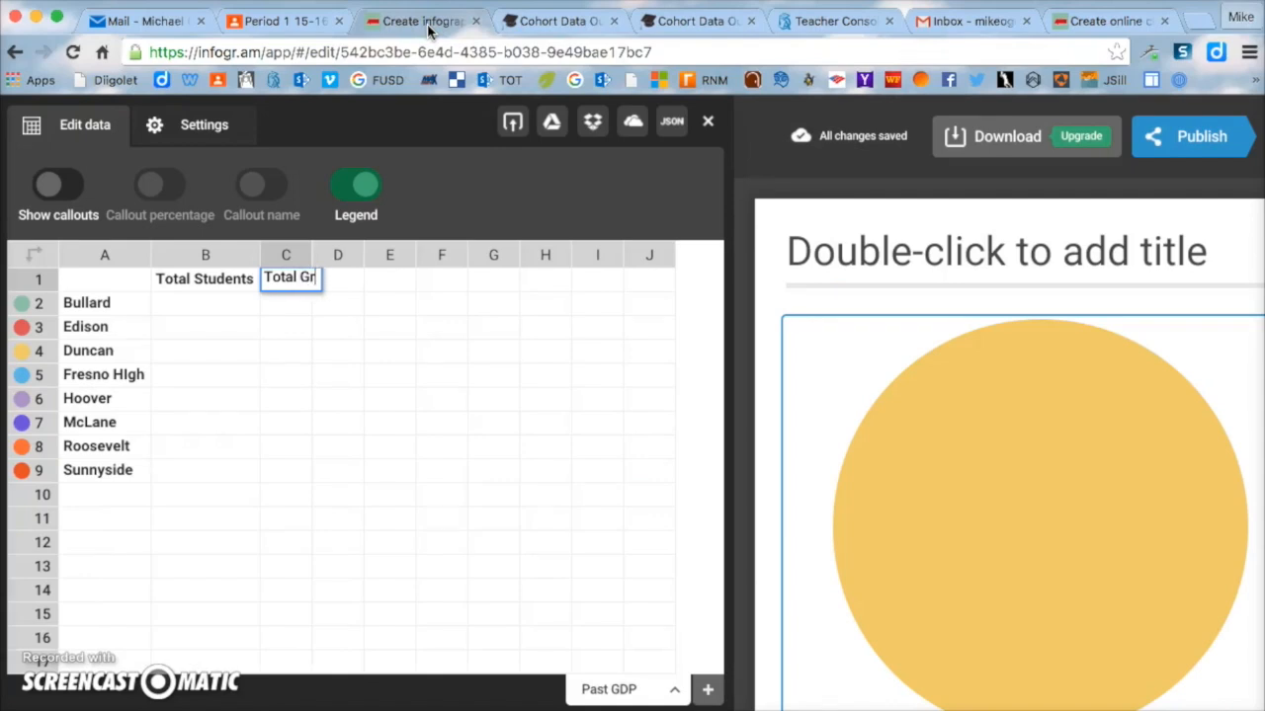
pyautogui.press('Tab')
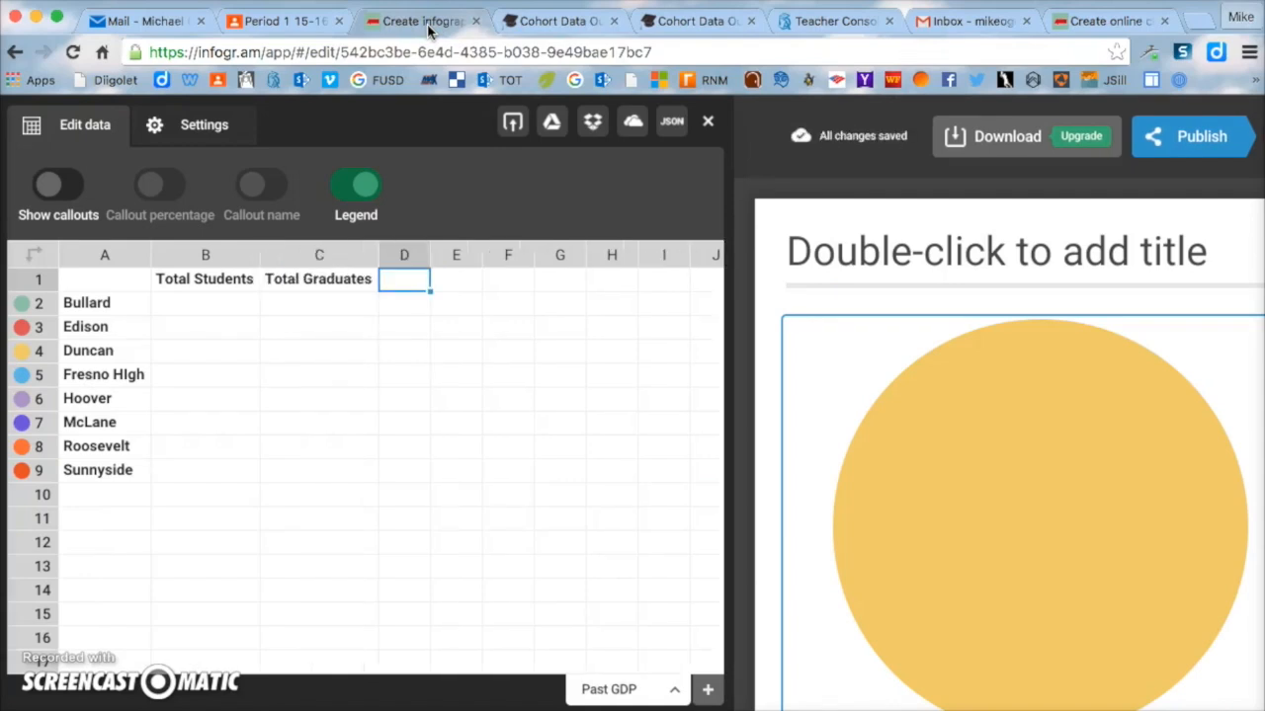
# Step: Check the report's graduation rate column and enter Graduation Rate as the heading in cell D1 of the chart data
pyautogui.click(570, 13)
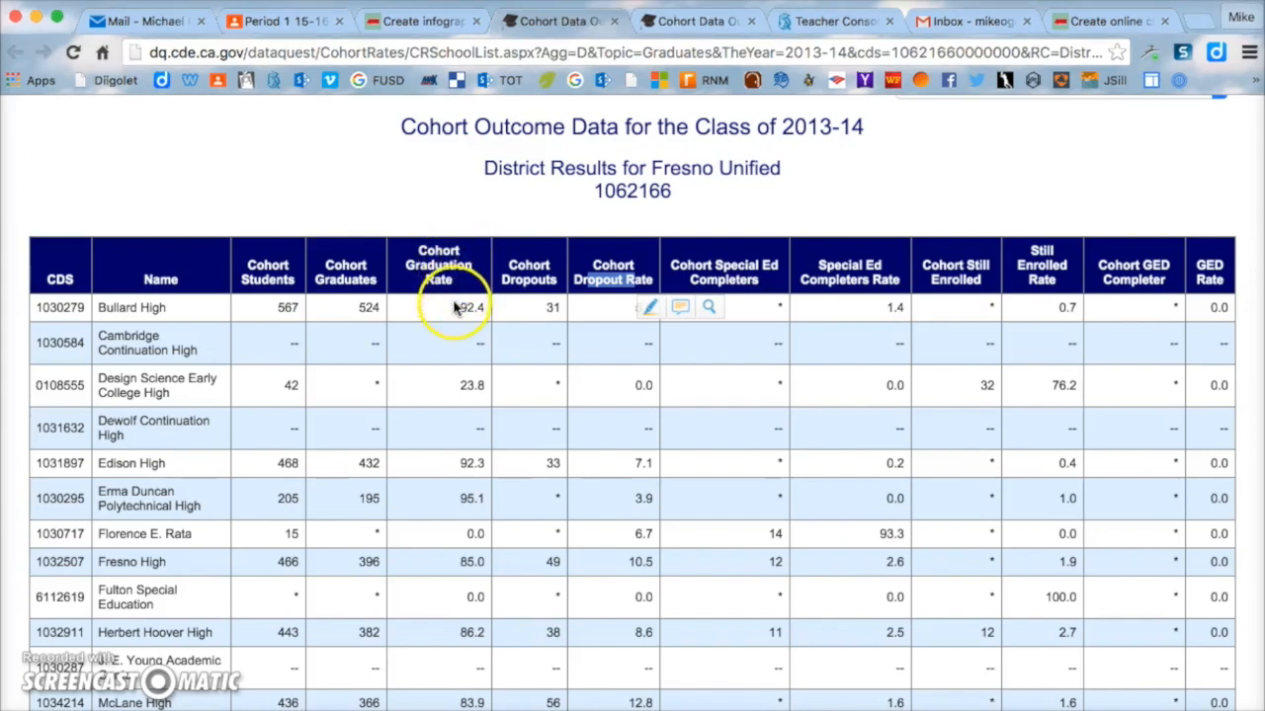
pyautogui.click(434, 24)
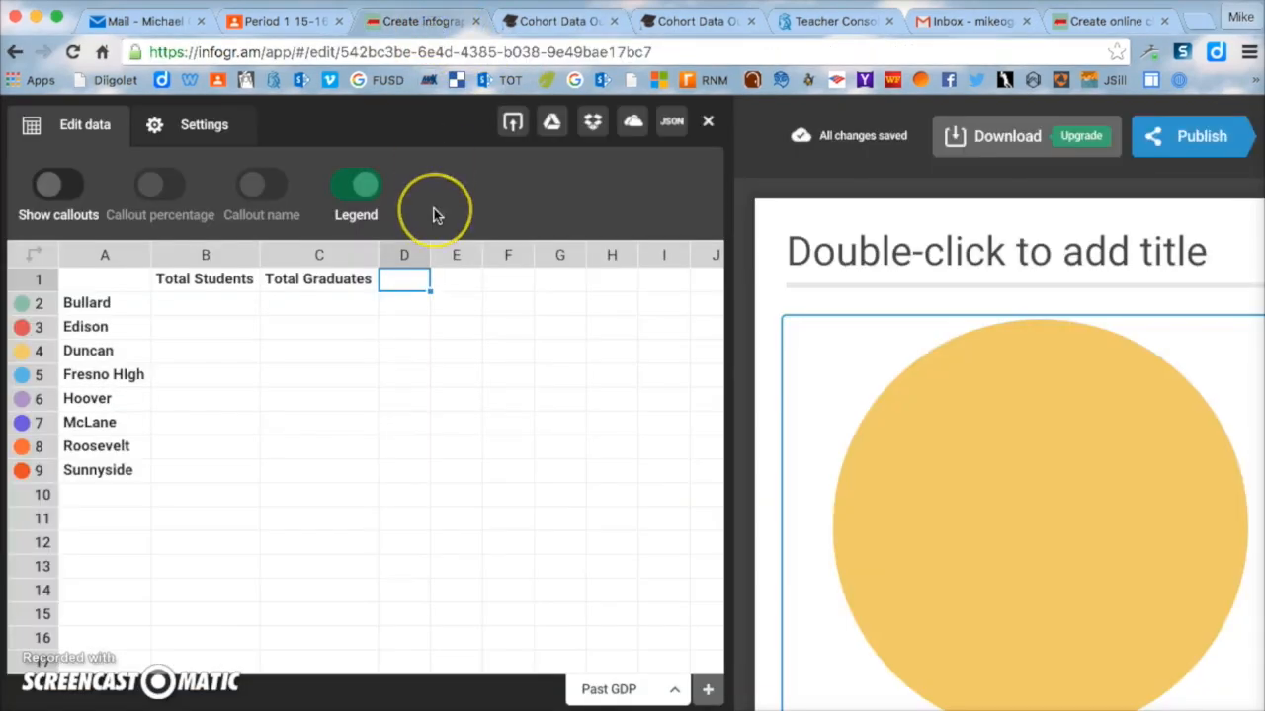
pyautogui.write('Graduation')
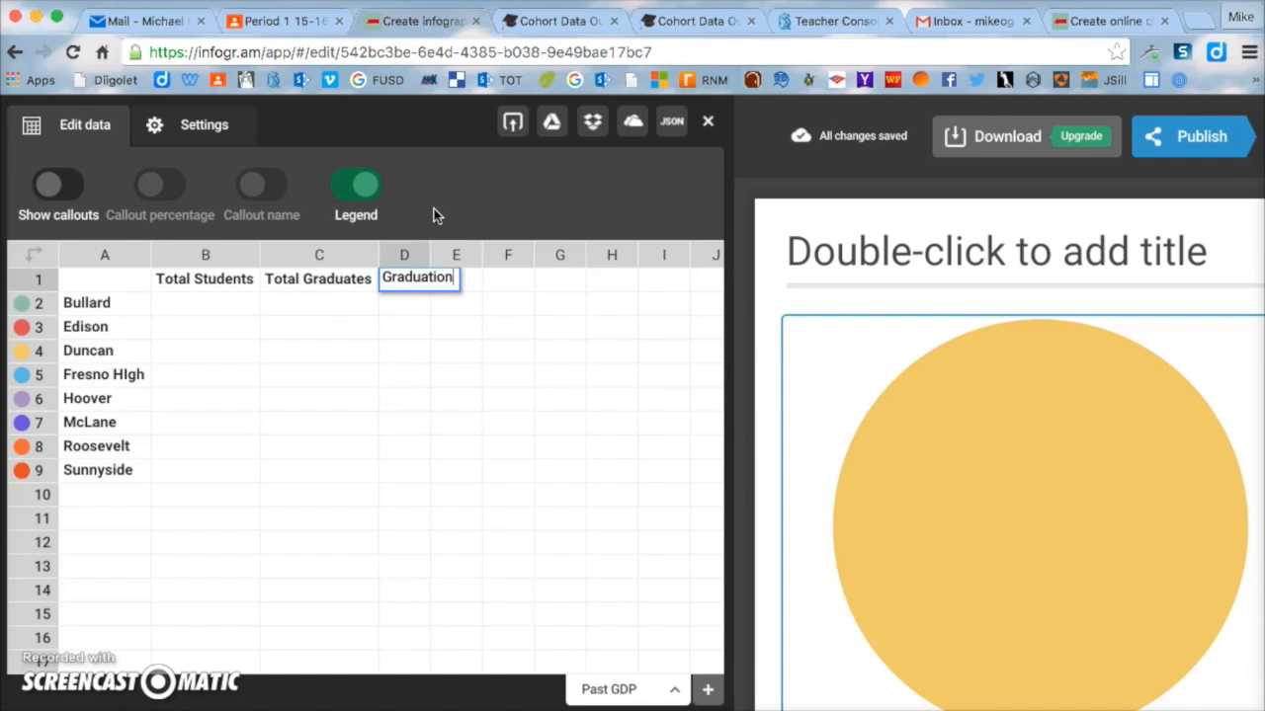
pyautogui.write(' Rate')
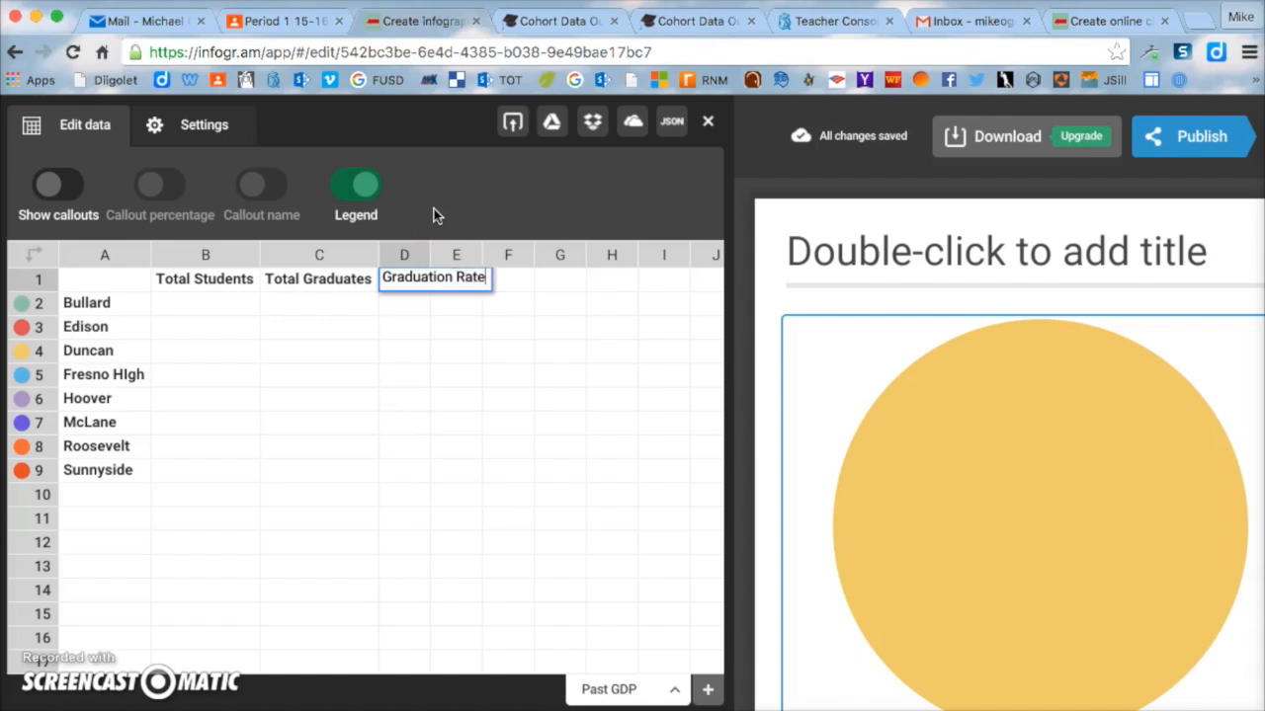
pyautogui.press('Return')
# Step: Check the report's cohort dropout columns and enter Dropouts as the heading in cell E1 of the infogr.am chart data
pyautogui.press('Up')
pyautogui.press('Right')
pyautogui.click(571, 160)
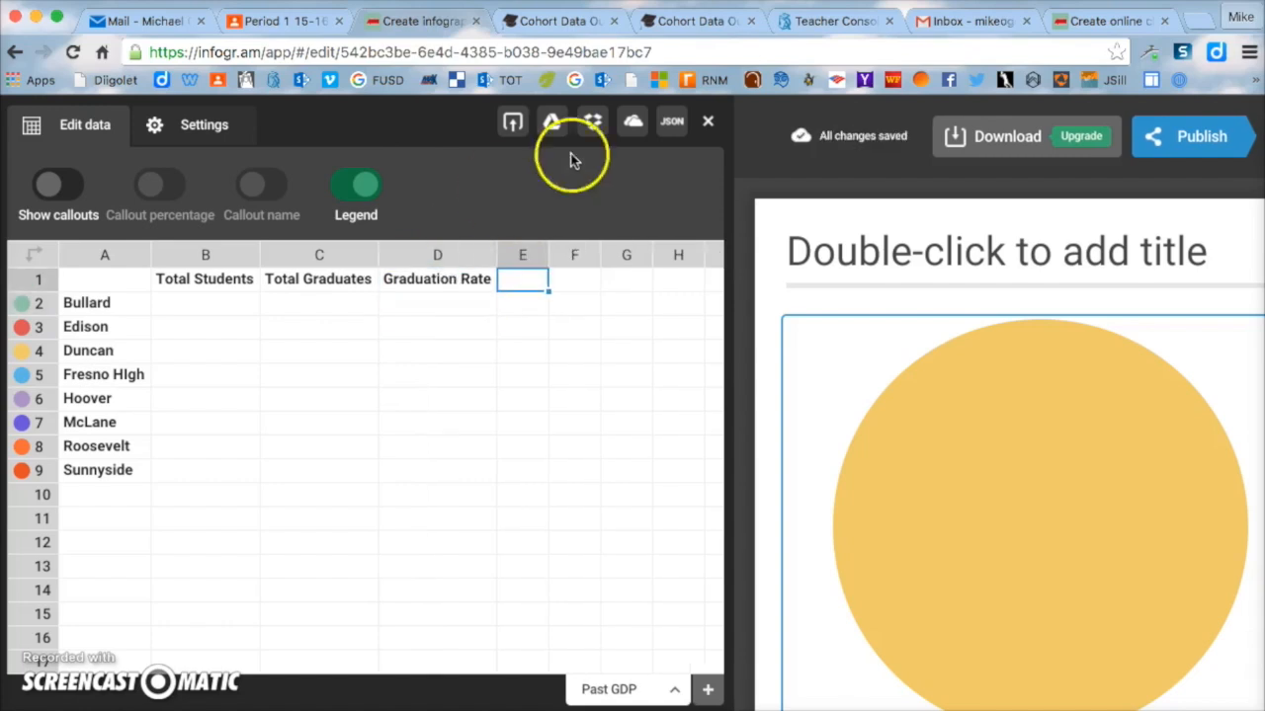
pyautogui.click(546, 21)
pyautogui.moveTo(499, 280); pyautogui.dragTo(655, 280)
pyautogui.click(696, 22)
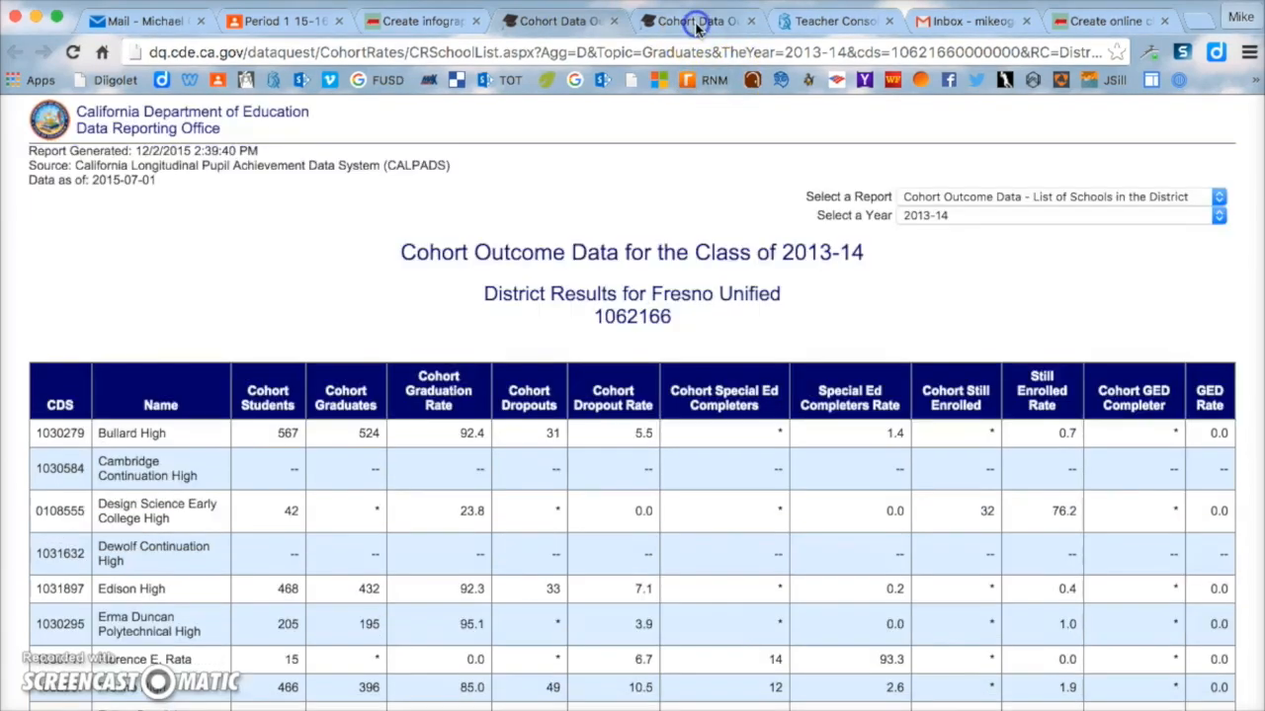
pyautogui.click(435, 22)
pyautogui.write('Dropouts')
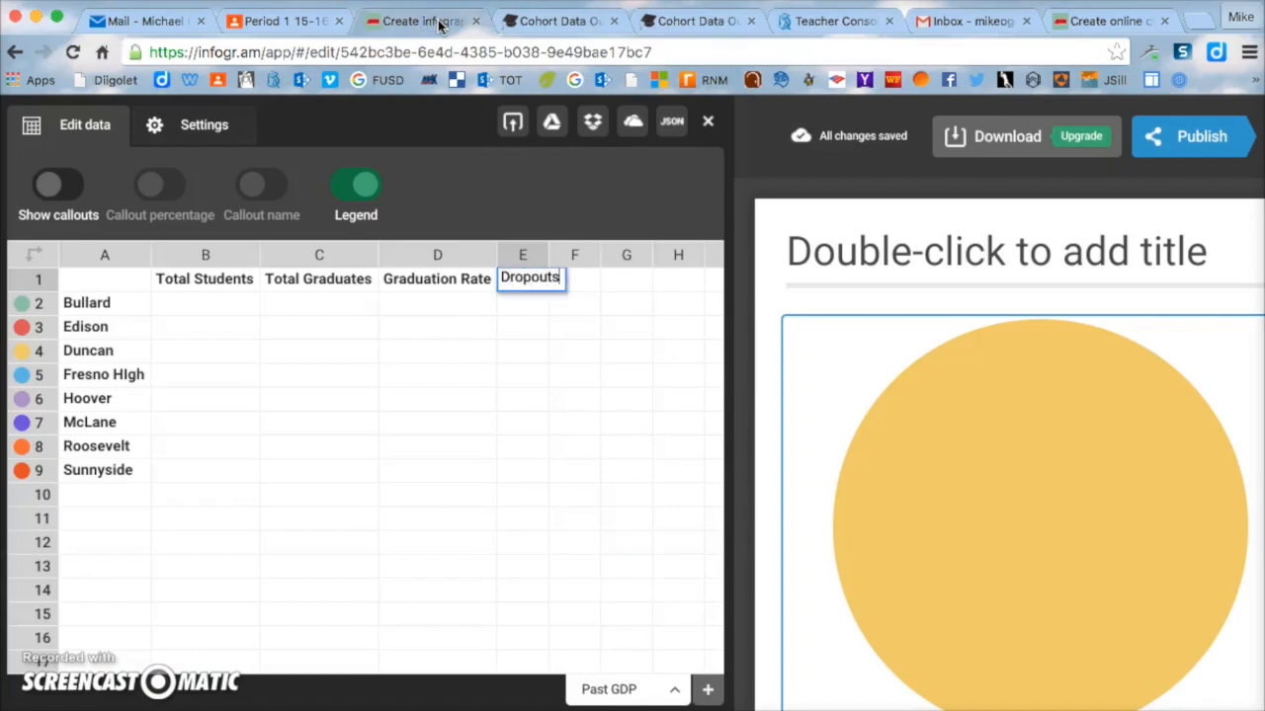
pyautogui.press('Tab')
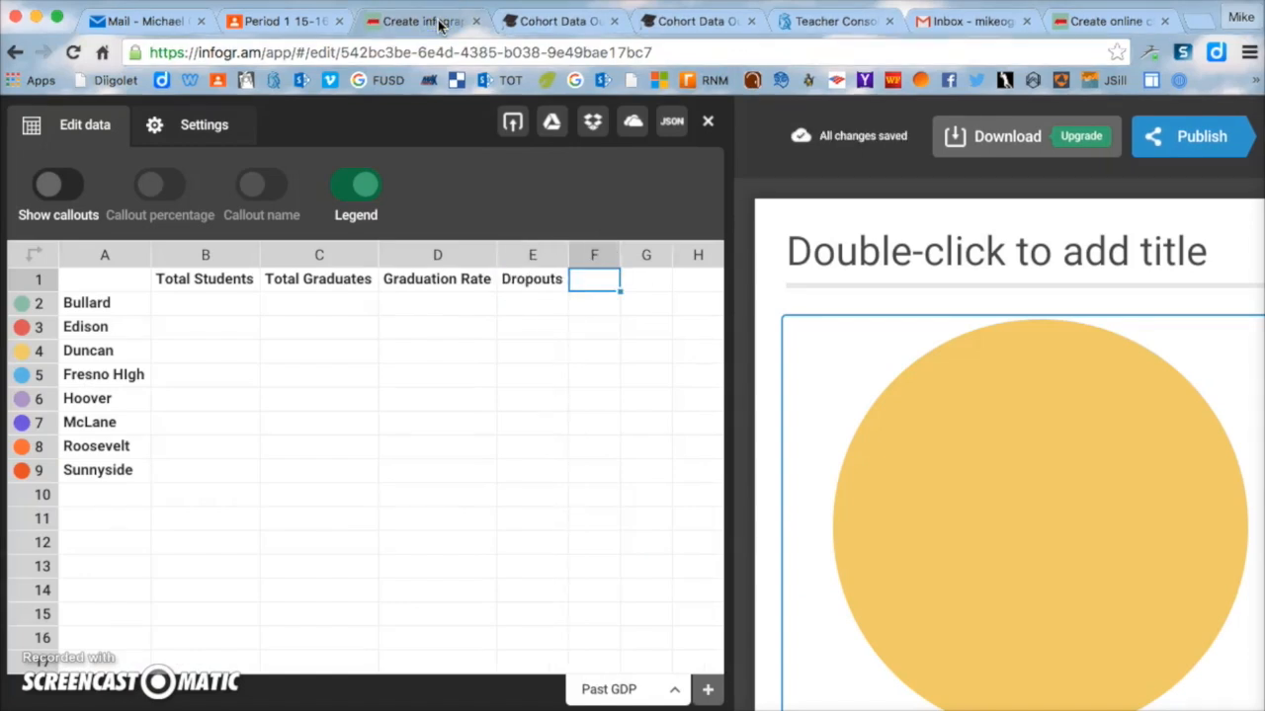
# Step: Enter Dropout Rate as the column heading in cell F1
pyautogui.write('Dropout')
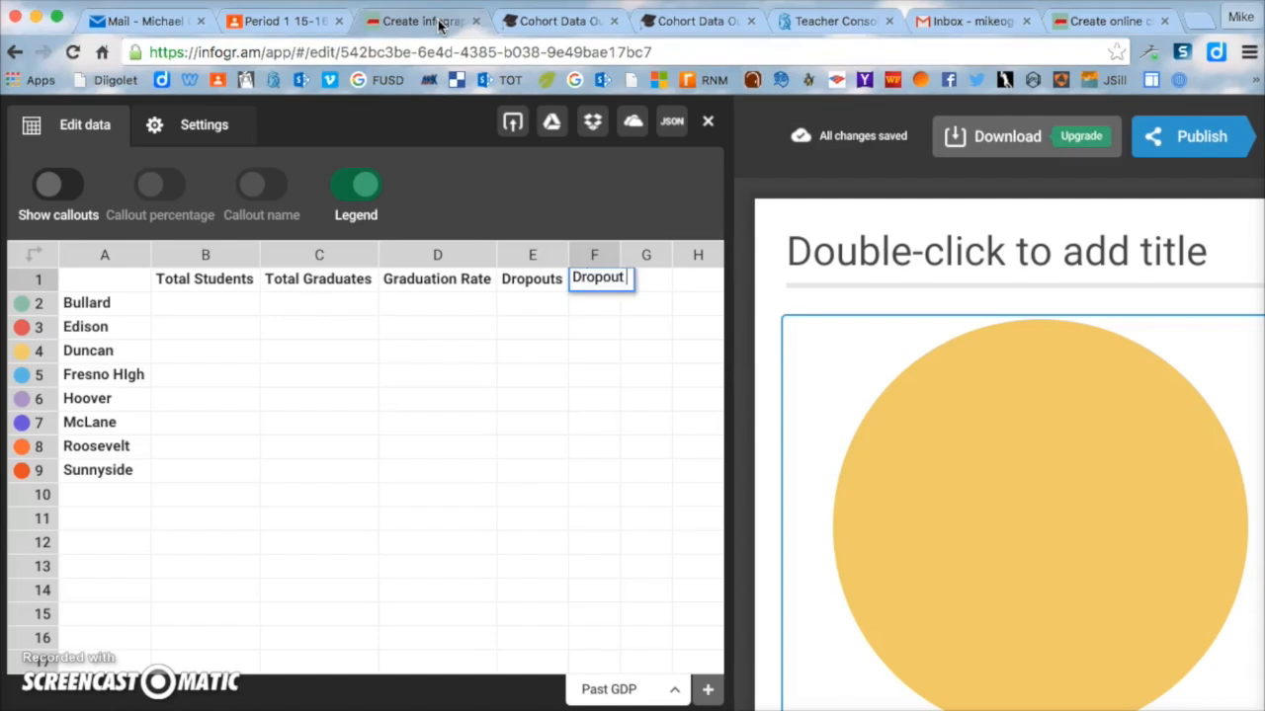
pyautogui.write(' Rate')
pyautogui.press('Tab')
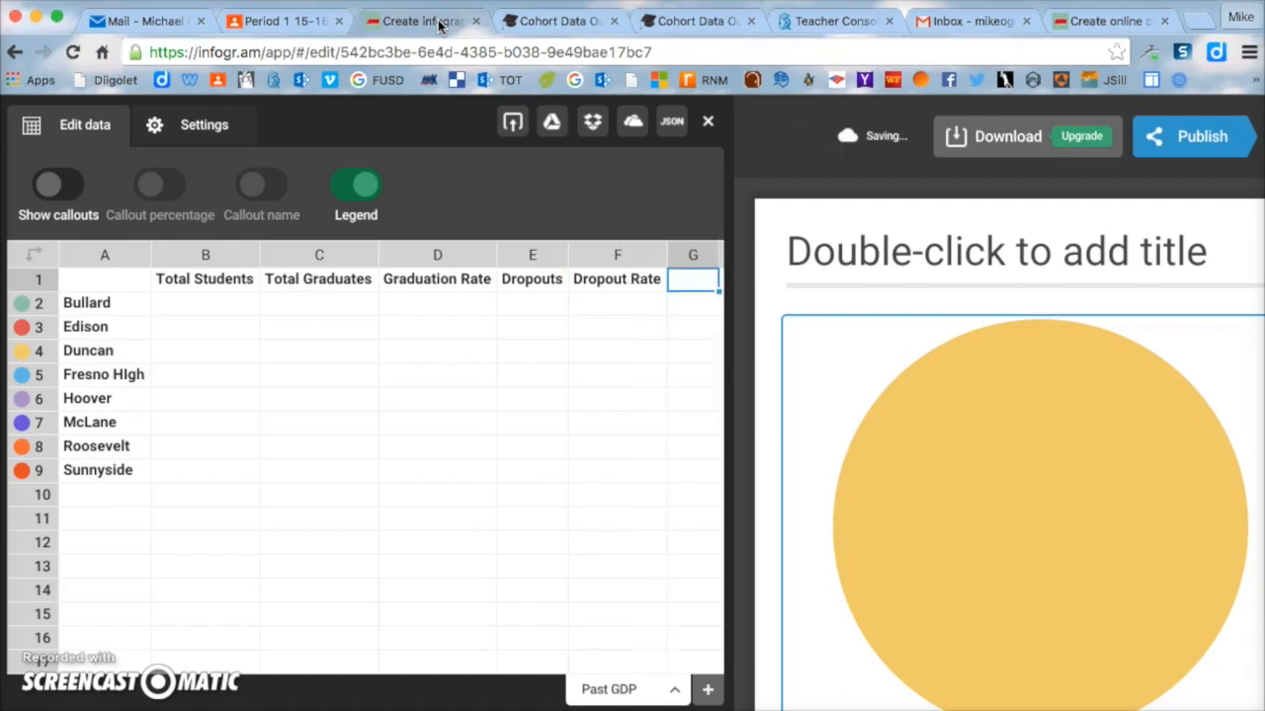
# Step: Look up Bullard High in the report and enter 567 total students and 524 total graduates in its chart data row
pyautogui.press('Down')
pyautogui.press('Left')
pyautogui.press('Left')
pyautogui.press('Left')
pyautogui.press('Left')
pyautogui.press('Left')
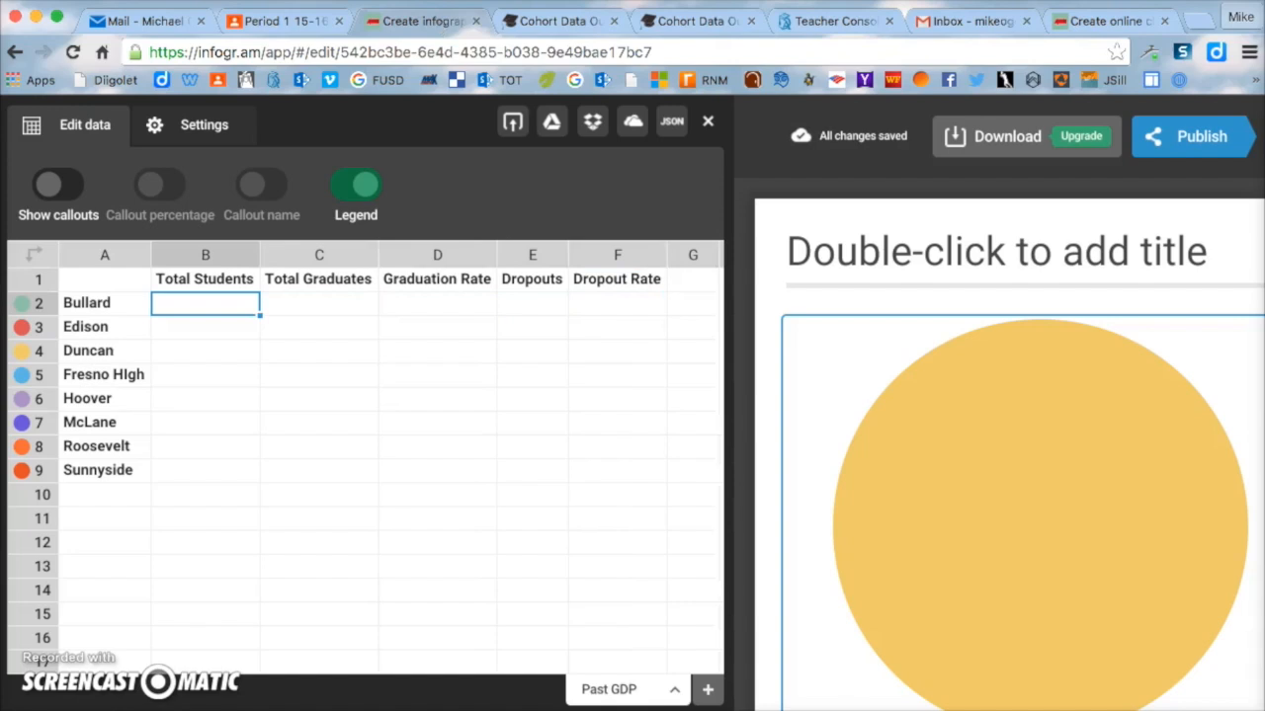
pyautogui.click(548, 20)
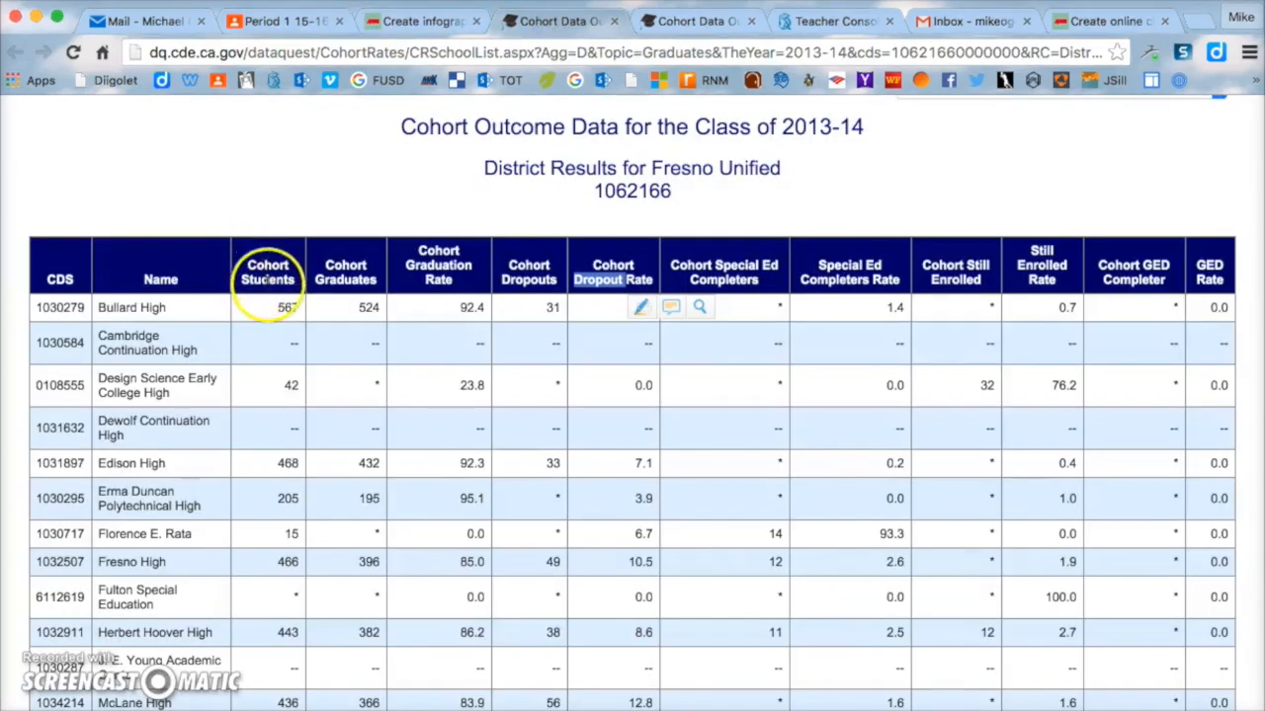
pyautogui.click(276, 309)
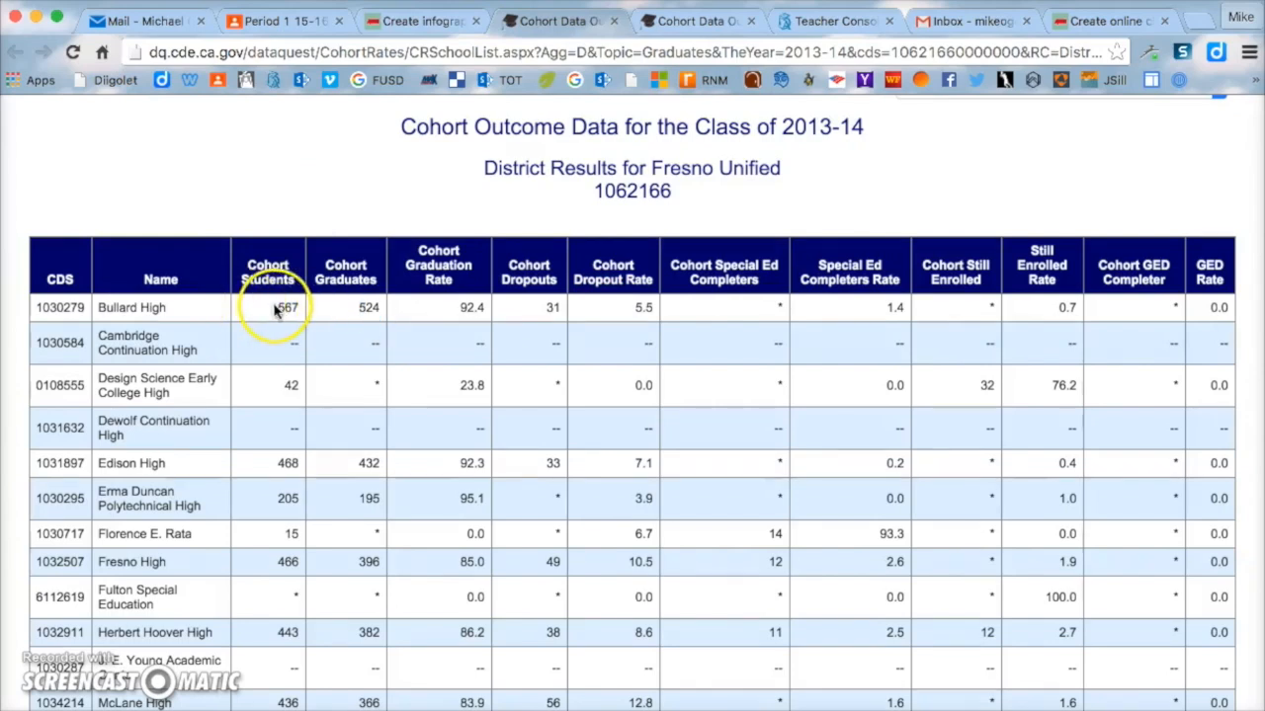
pyautogui.scroll(1, 672, 163)
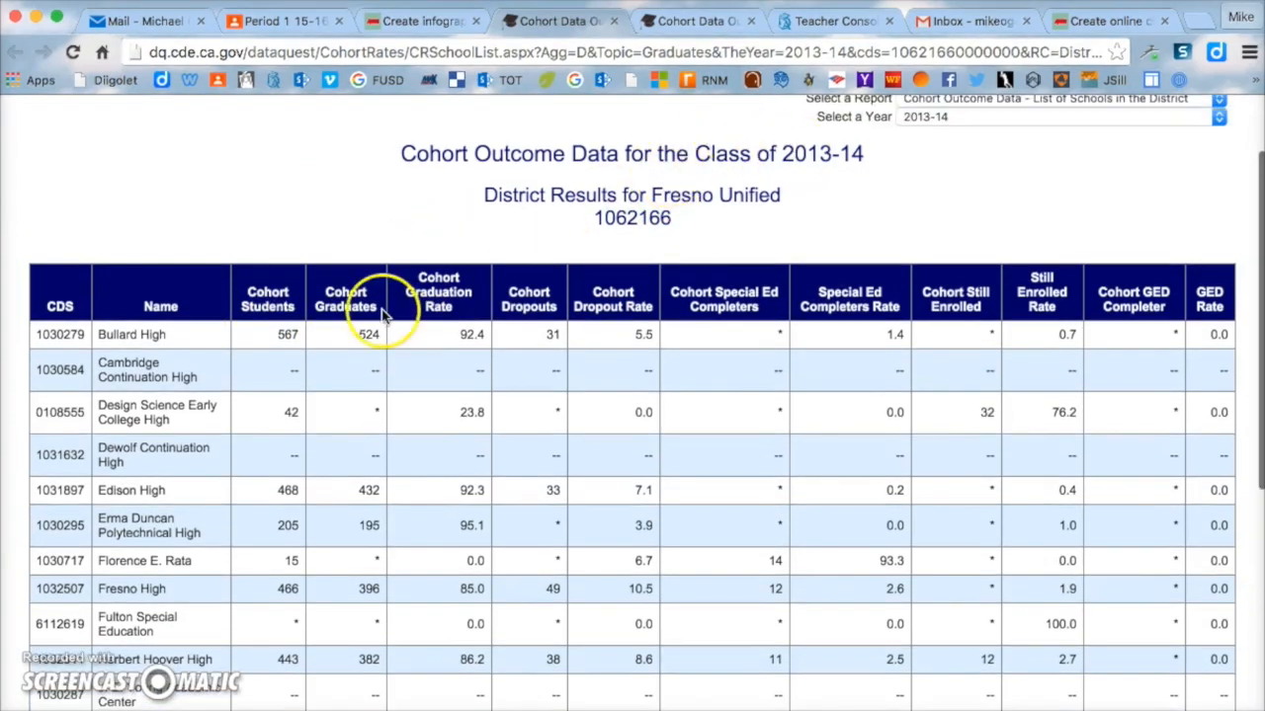
pyautogui.doubleClick(293, 335)
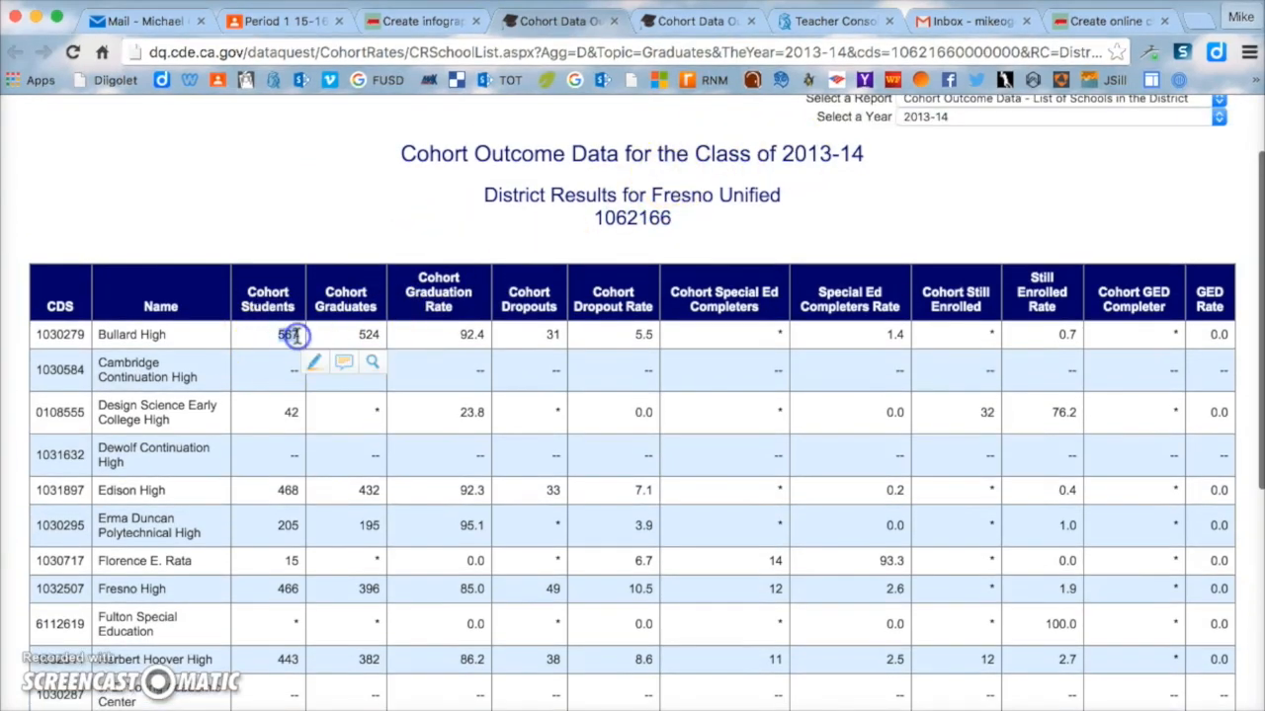
pyautogui.doubleClick(372, 335)
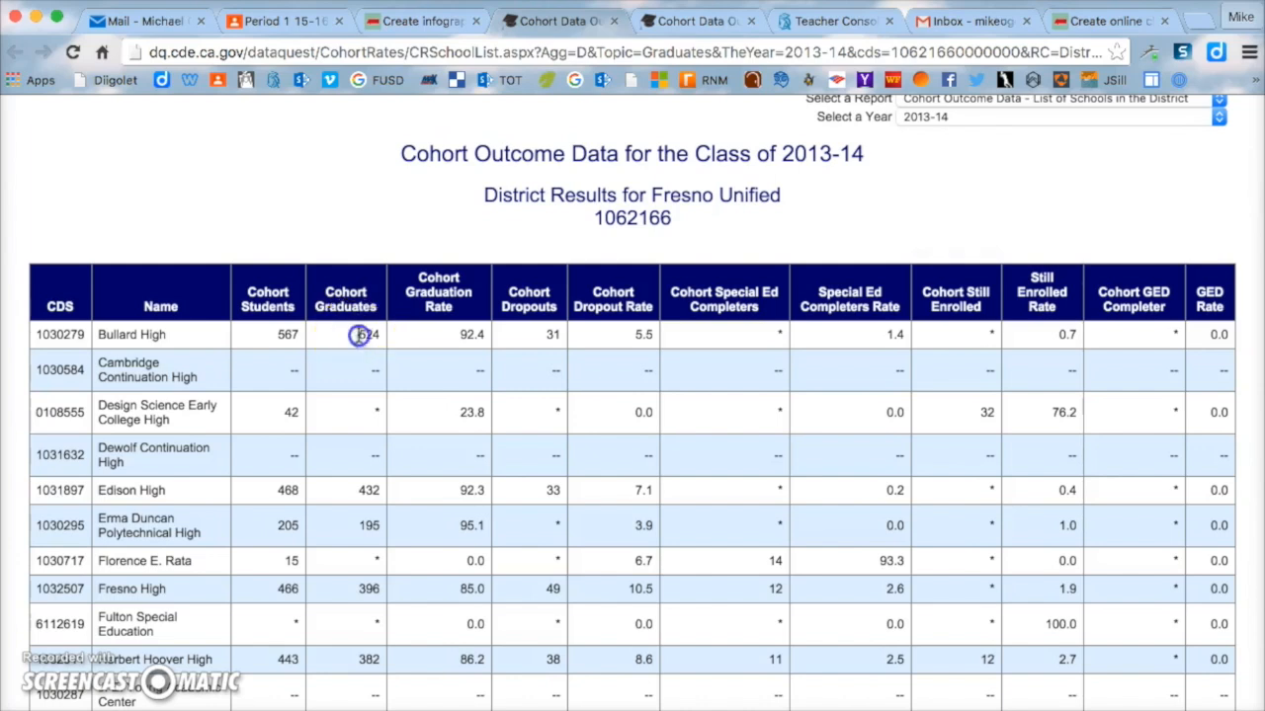
pyautogui.click(301, 25)
pyautogui.click(400, 21)
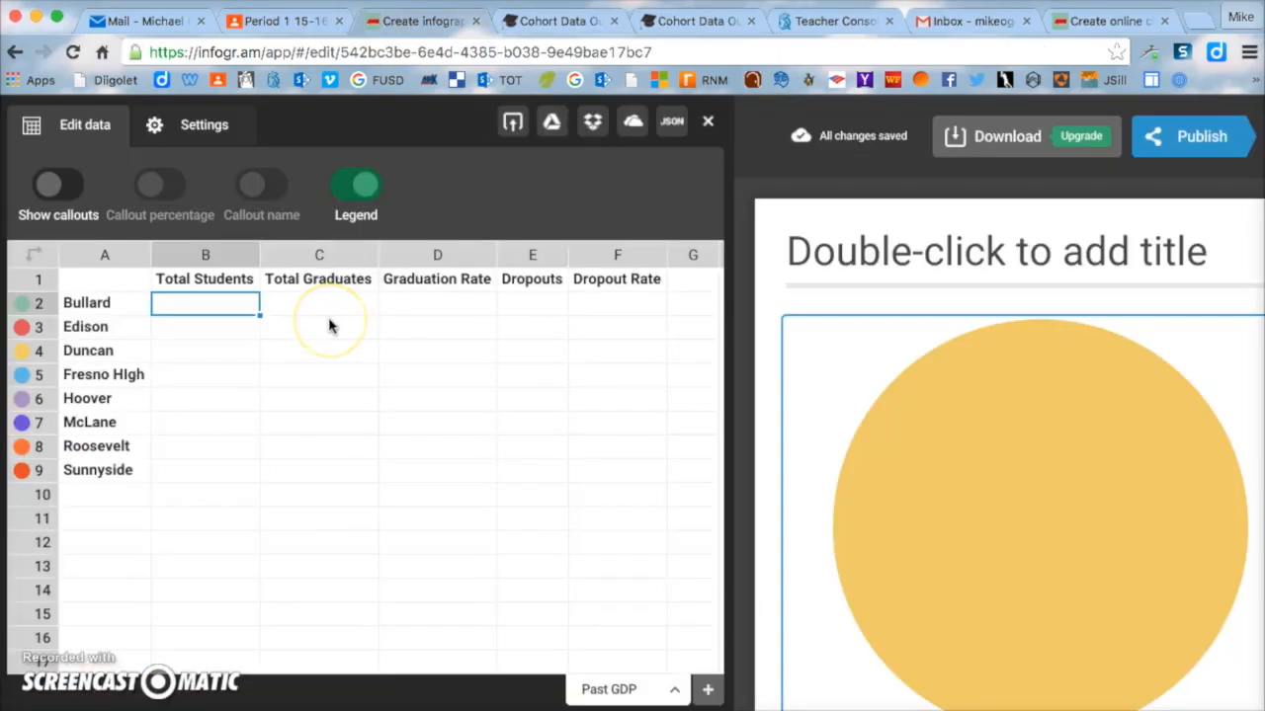
pyautogui.write('567')
pyautogui.press('Tab')
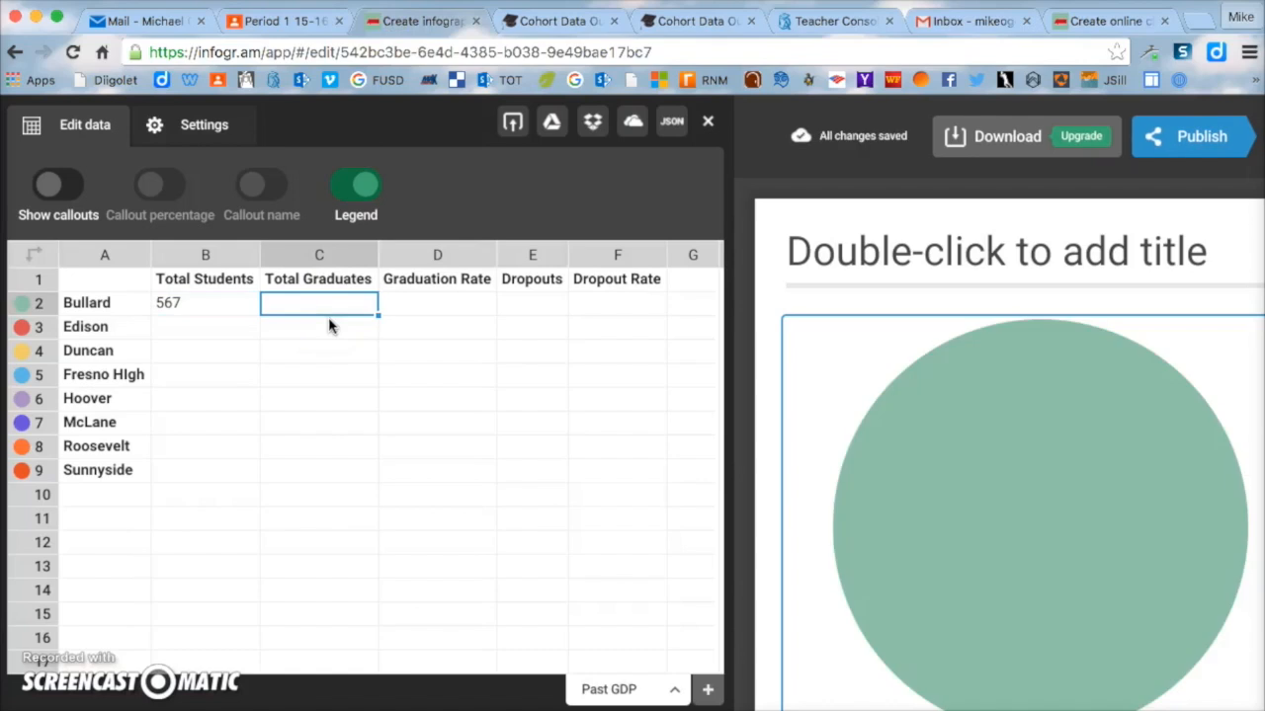
pyautogui.write('524')
pyautogui.press('Tab')
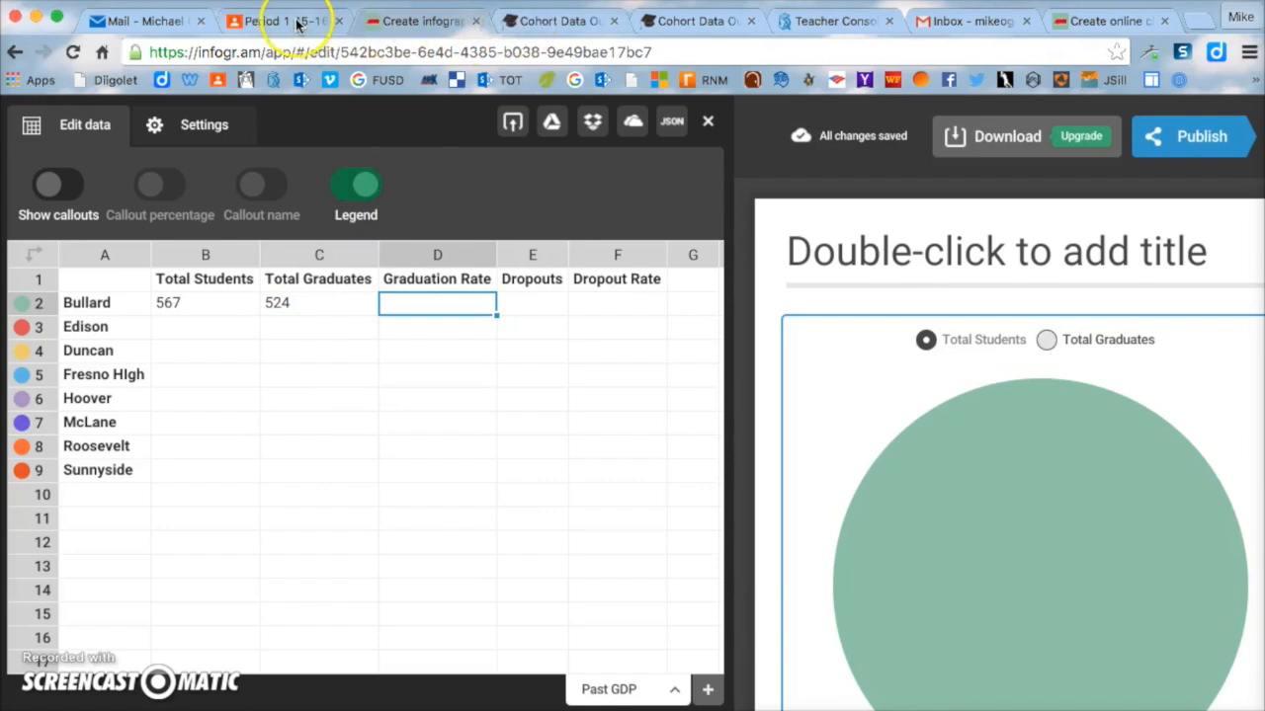
# Step: Look up Bullard High's cohort graduation rate in the report and enter 92.4 in cell D2 of the chart data
pyautogui.click(538, 21)
pyautogui.moveTo(453, 340); pyautogui.dragTo(486, 342)
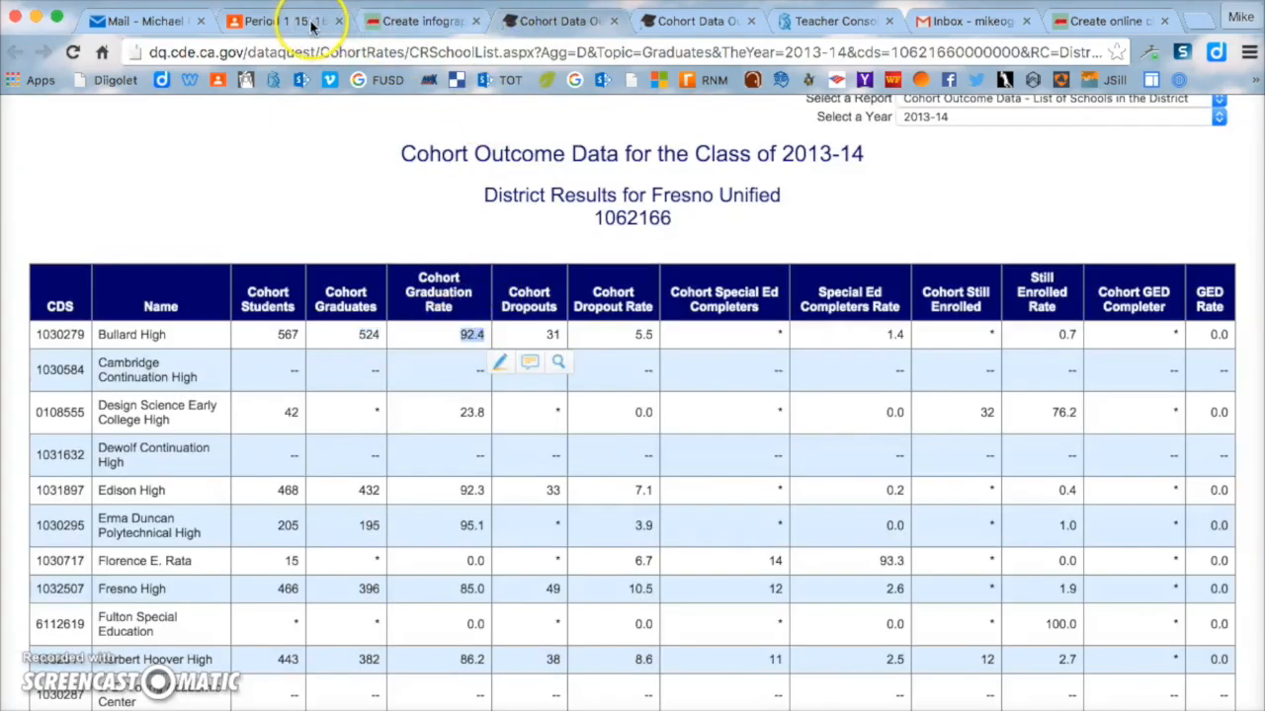
pyautogui.click(425, 21)
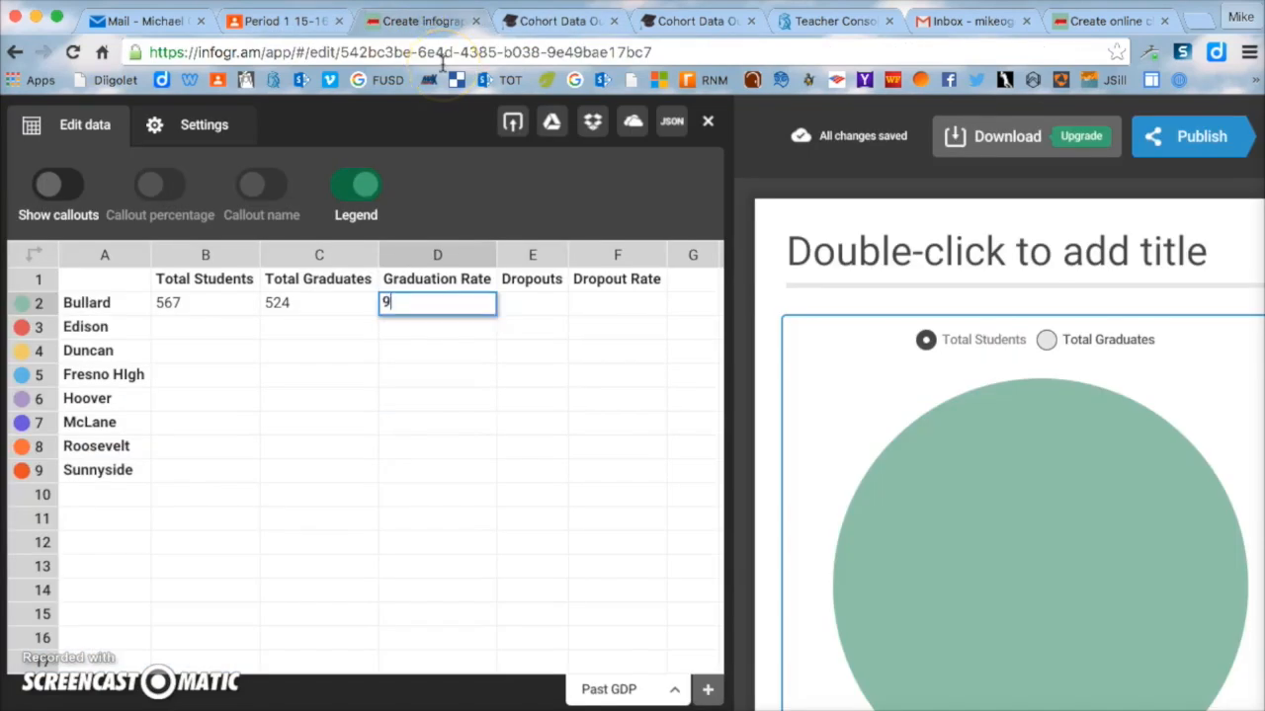
pyautogui.press('Tab')
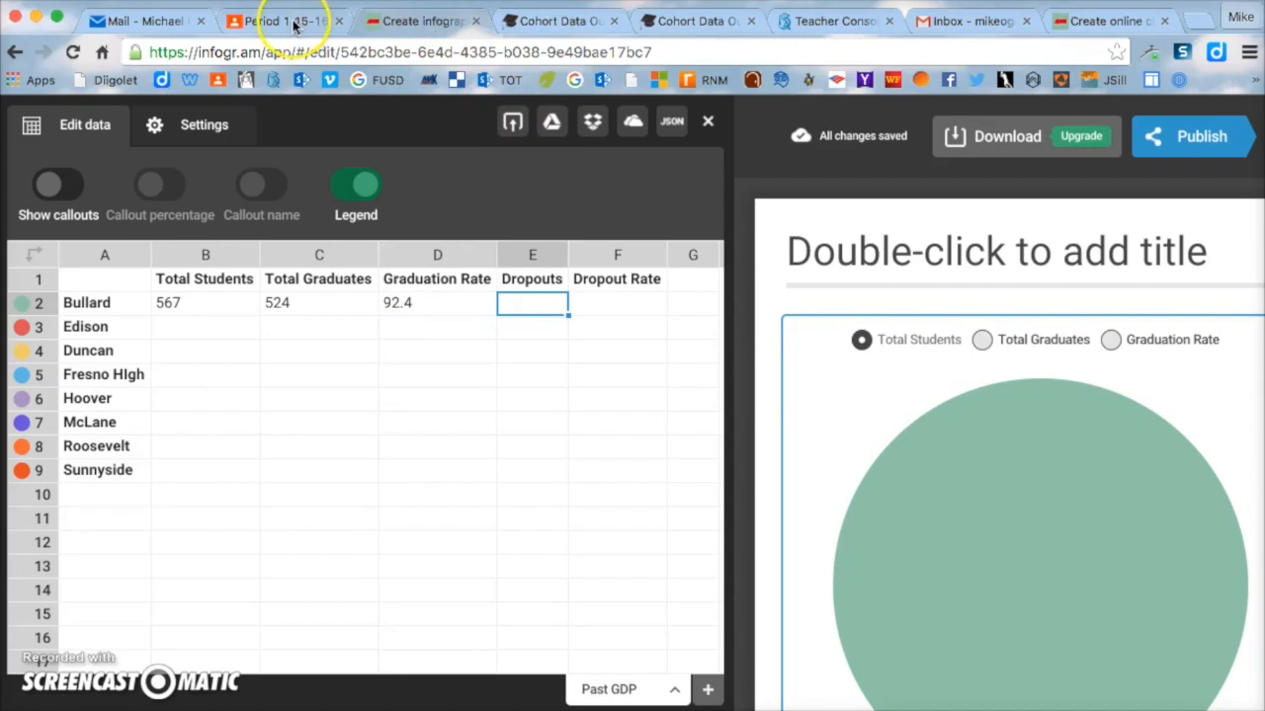
# Step: Look up Bullard High's dropout figures in the report and enter 31 dropouts and a 5.5 dropout rate in row 2
pyautogui.click(542, 20)
pyautogui.click(499, 336)
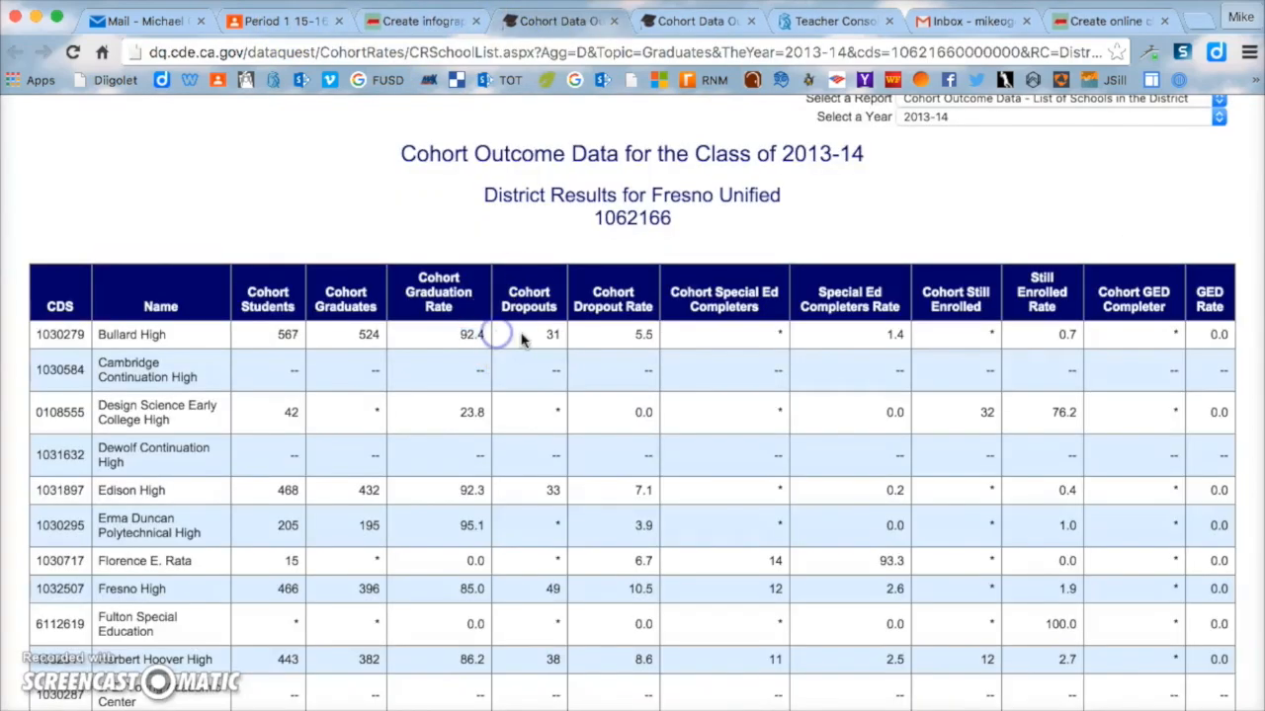
pyautogui.moveTo(557, 335); pyautogui.dragTo(642, 334)
pyautogui.click(428, 22)
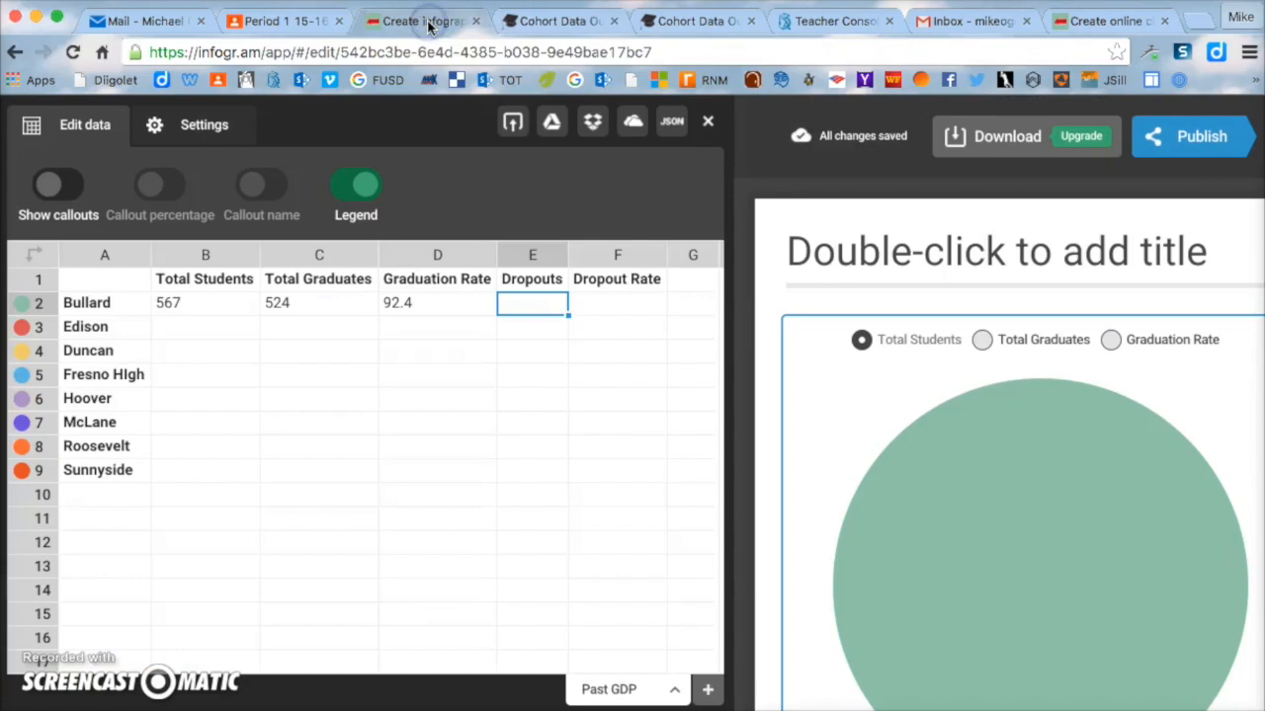
pyautogui.press('Tab')
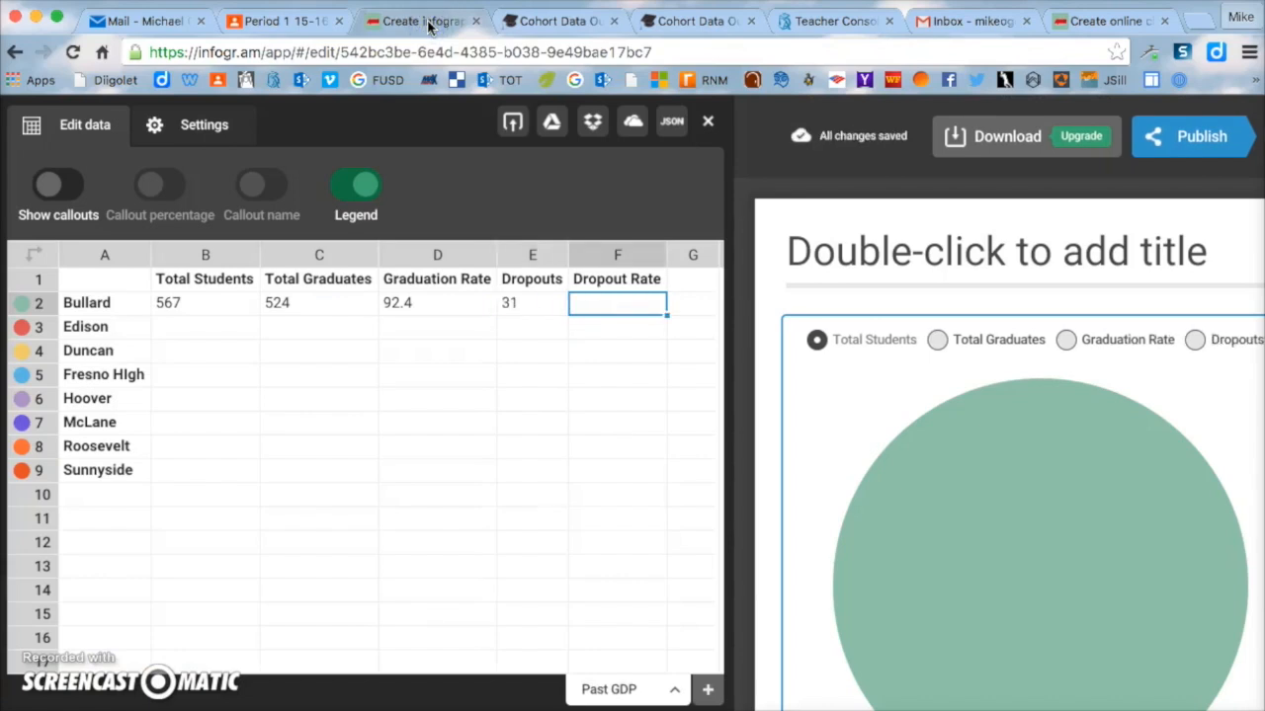
pyautogui.write('5.5')
pyautogui.press('Tab')
pyautogui.press('Down')
pyautogui.press('Left')
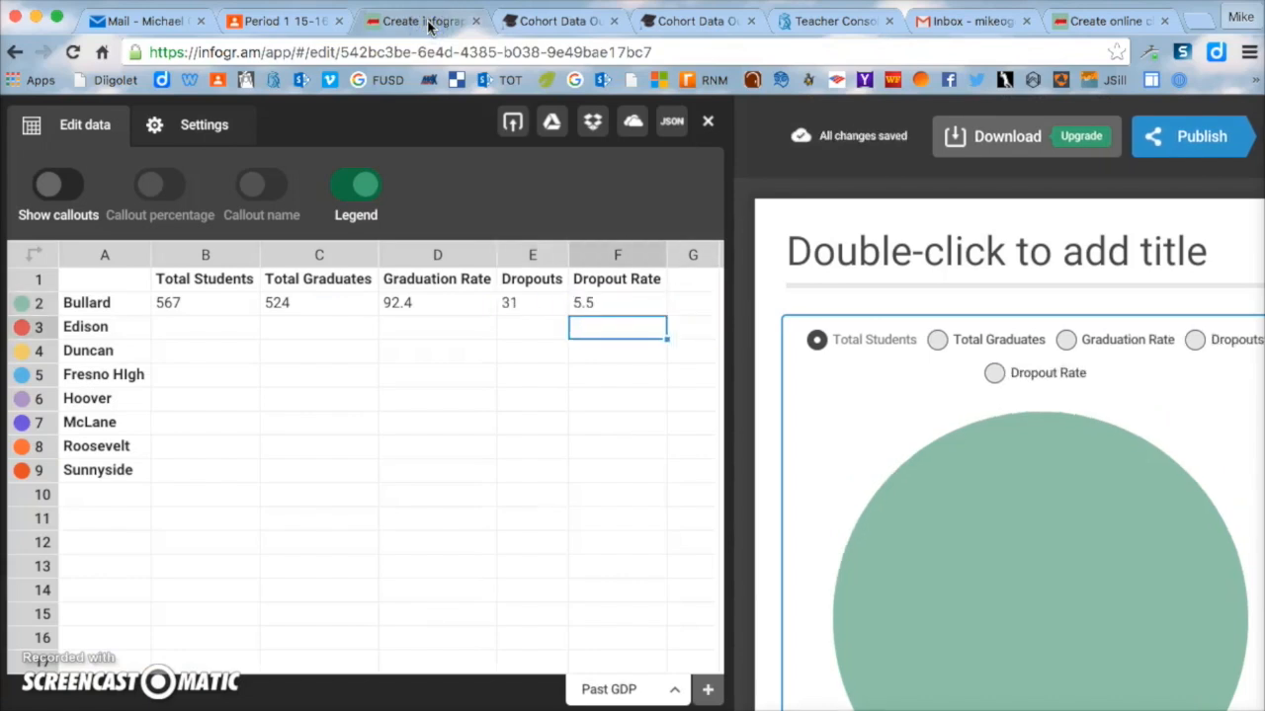
pyautogui.press('Left')
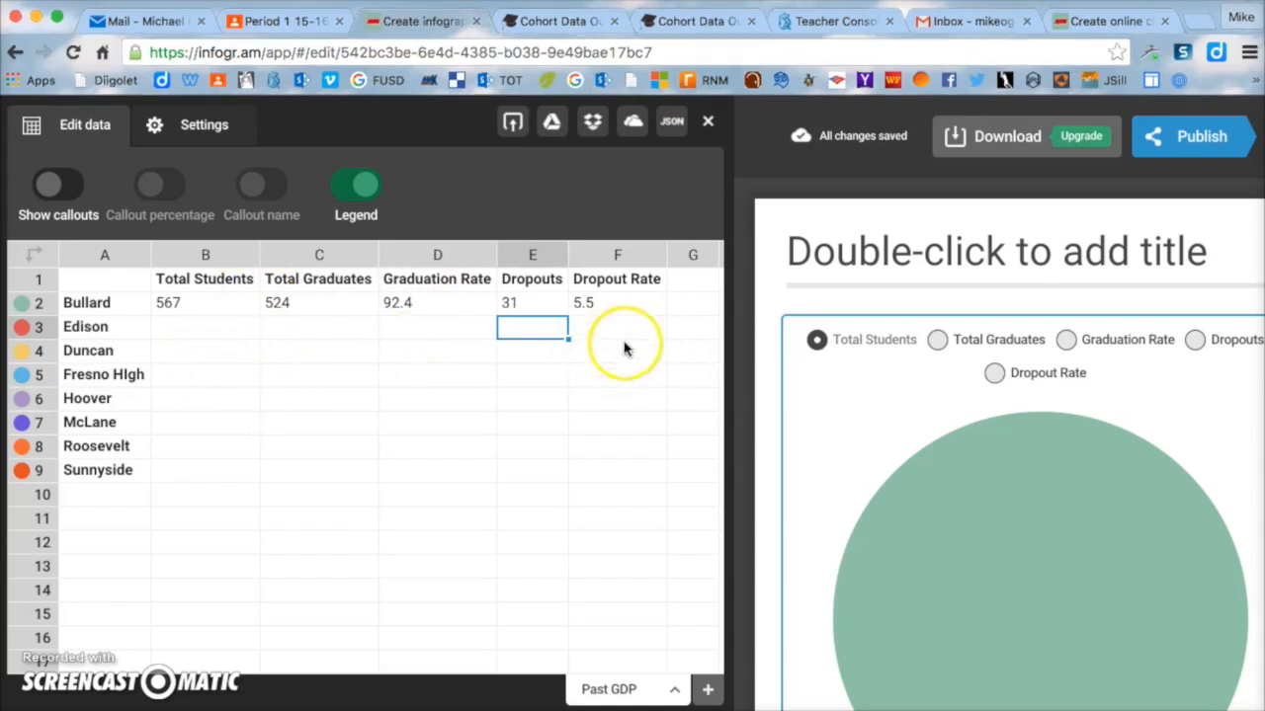
# Step: Close the chart data editor and set the infographic's title to Graduates 2013-2014 FUSD
pyautogui.click(707, 123)
pyautogui.click(692, 249)
pyautogui.doubleClick(680, 259)
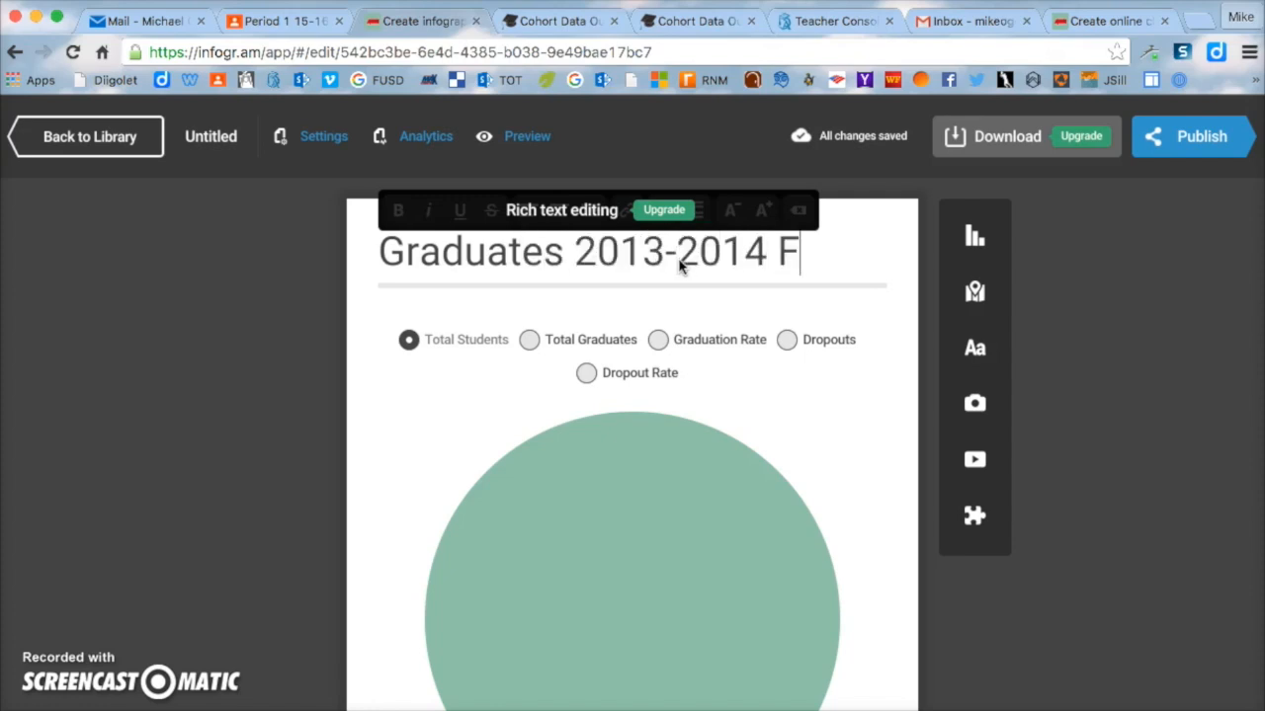
# Step: View the pie chart for each data series: Dropout Rate, Total Students, Total Graduates, Graduation Rate and Dropouts
pyautogui.scroll(-2, 632, 286)
pyautogui.click(587, 287)
pyautogui.click(488, 299)
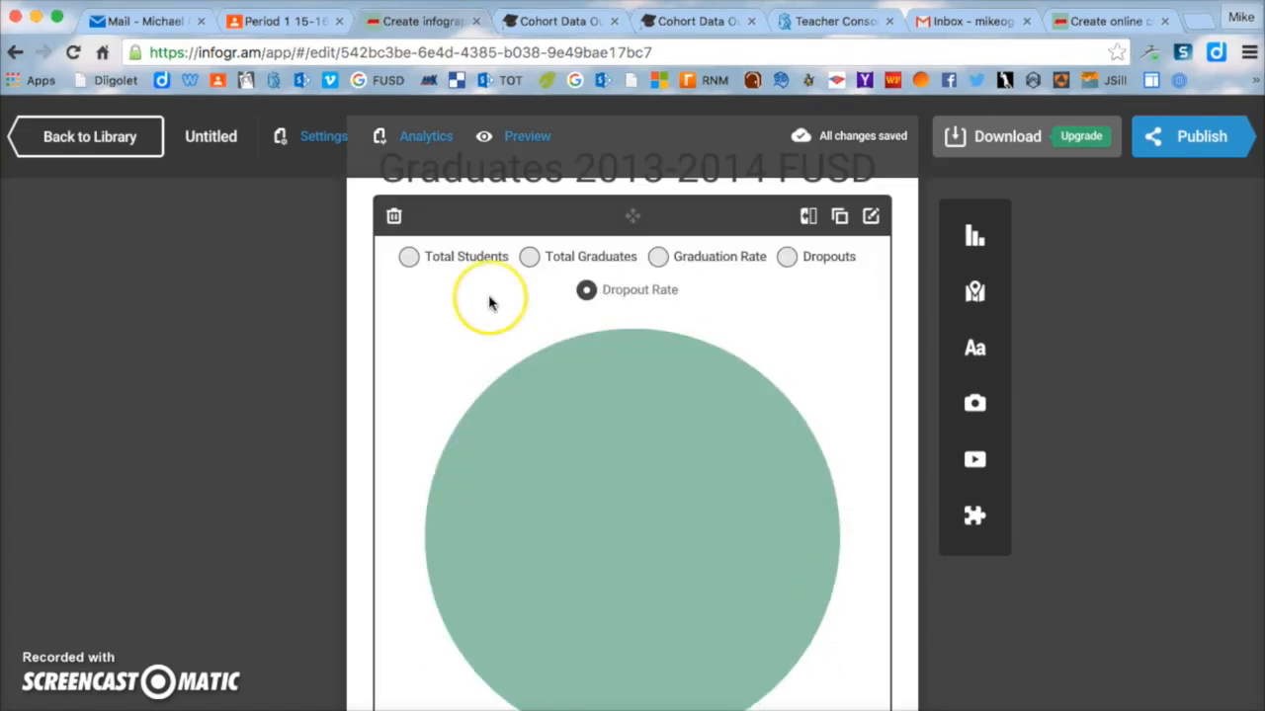
pyautogui.click(410, 268)
pyautogui.click(529, 269)
pyautogui.click(676, 274)
pyautogui.click(785, 269)
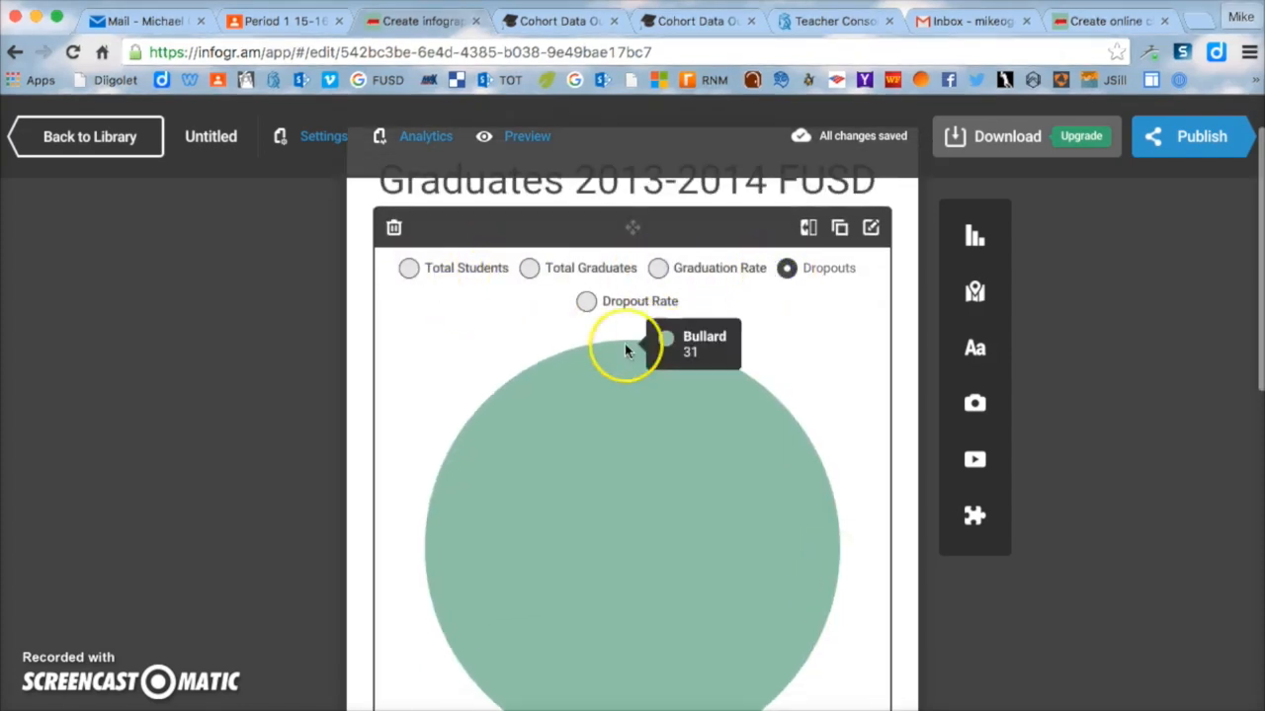
# Step: Open the text block below the pie chart for editing
pyautogui.scroll(-5, 624, 345)
pyautogui.click(556, 497)
pyautogui.click(551, 505)
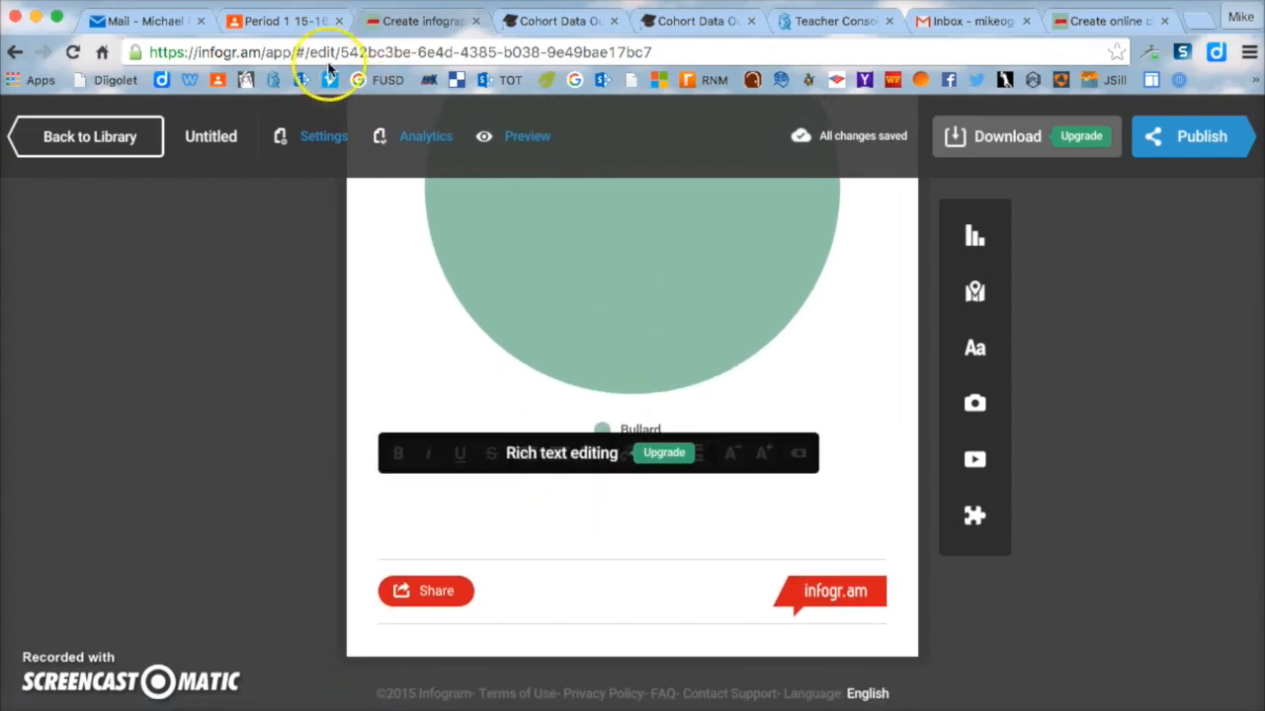
# Step: Switch to Google Classroom and review the InfoGram Graduation Rates FUSD assignment's reflection questions, word-count requirement and Word Counter instruction
pyautogui.click(292, 20)
pyautogui.scroll(2, 474, 341)
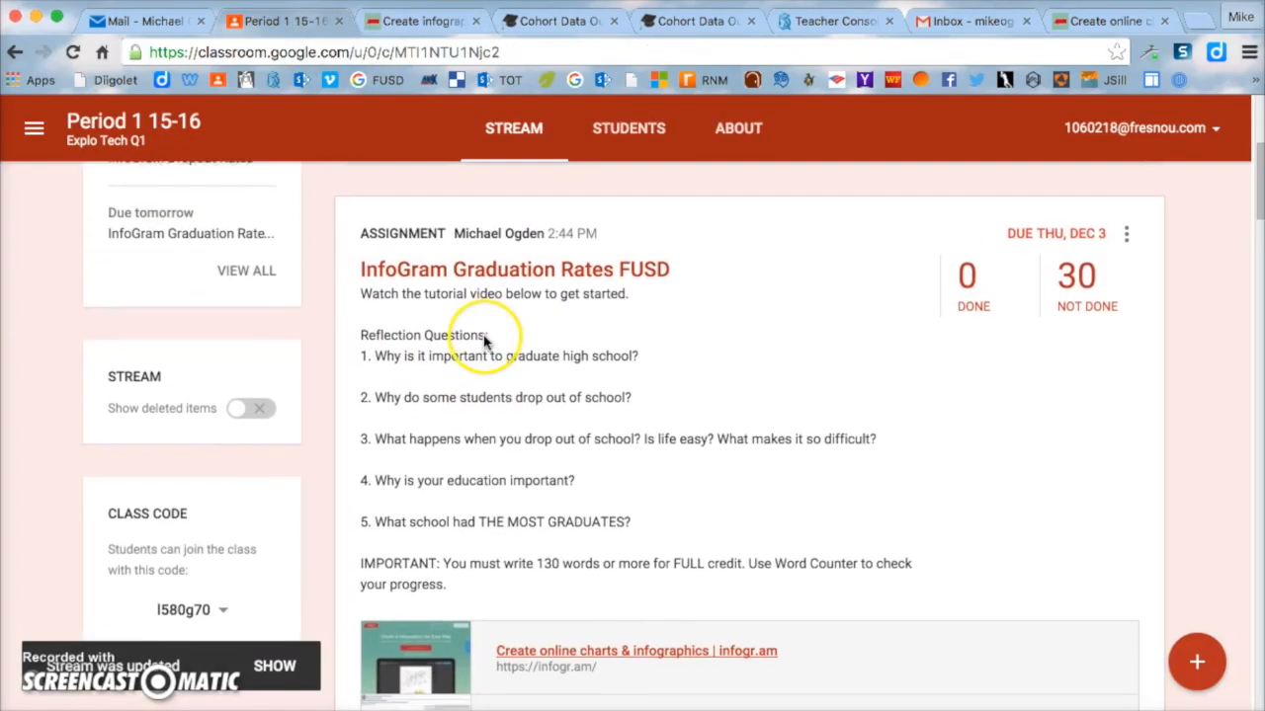
pyautogui.moveTo(502, 583)
pyautogui.mouseDown()
pyautogui.moveTo(432, 438)
pyautogui.moveTo(362, 334)
pyautogui.mouseUp()
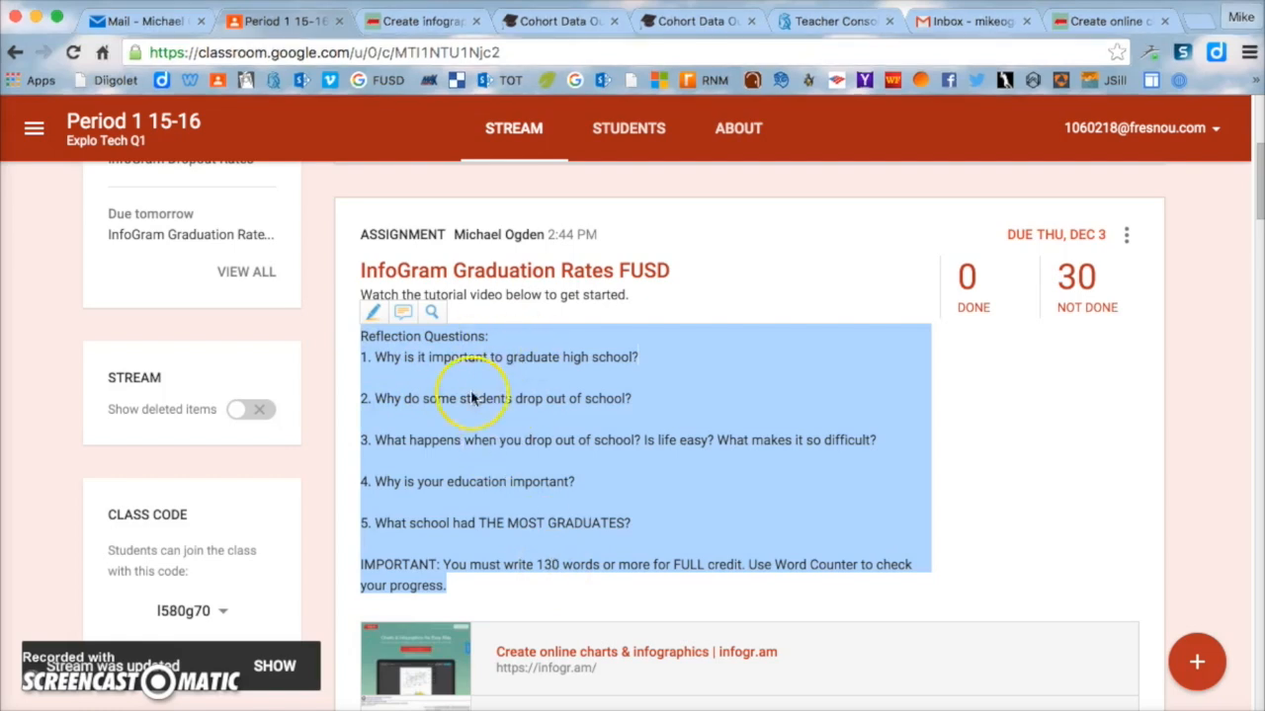
pyautogui.click(509, 587)
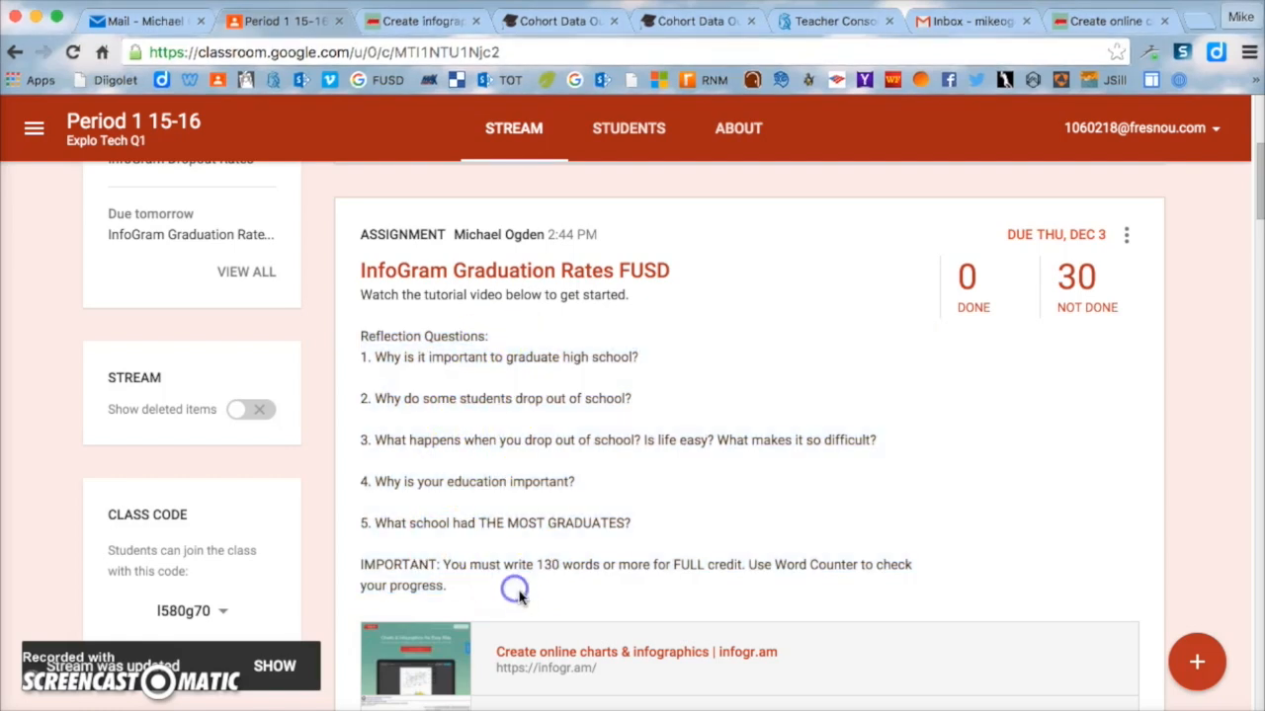
pyautogui.moveTo(774, 565); pyautogui.dragTo(924, 597)
pyautogui.click(767, 517)
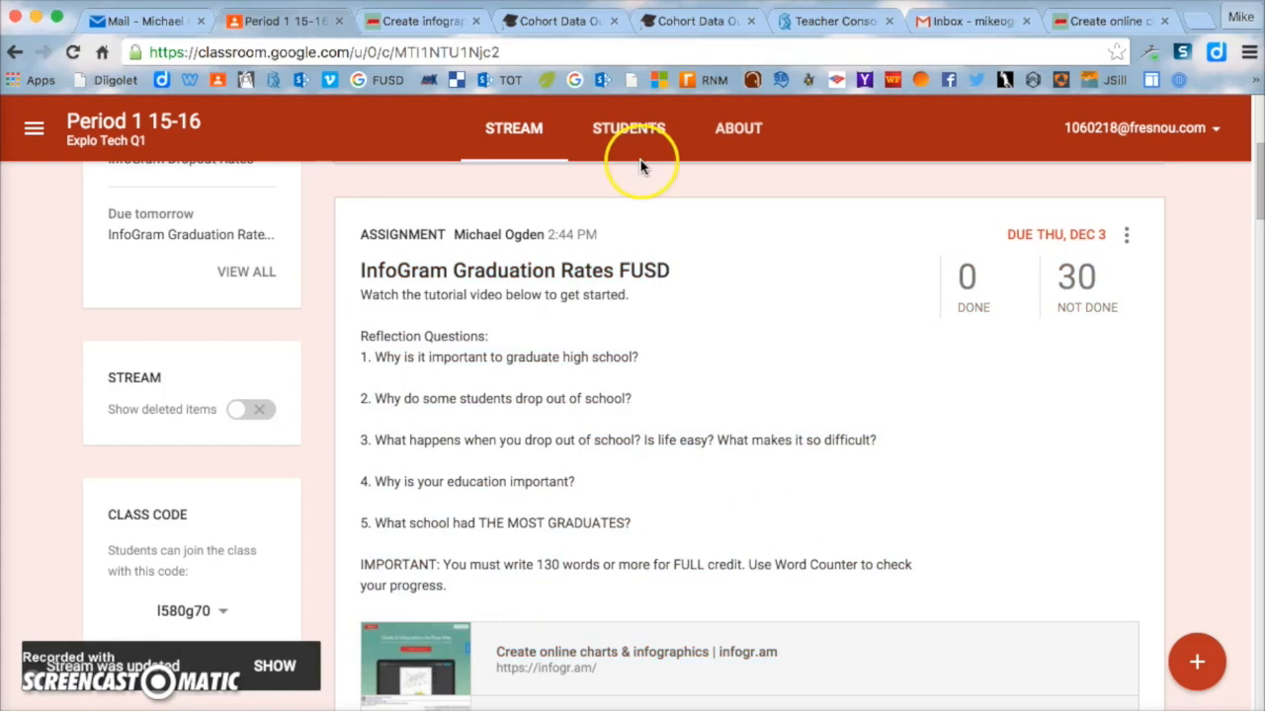
# Step: Return to infogr.am and publish the infographic for embedding and sharing, with the author's name as its title
pyautogui.click(423, 21)
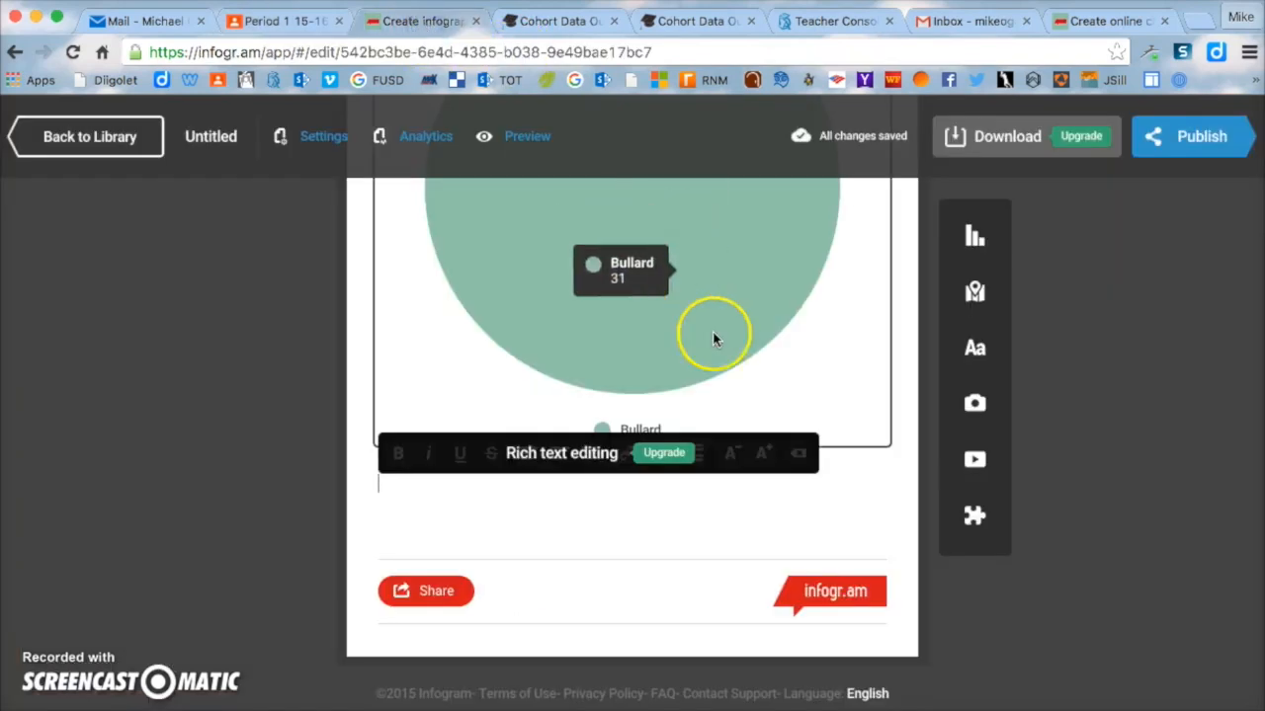
pyautogui.scroll(5, 714, 338)
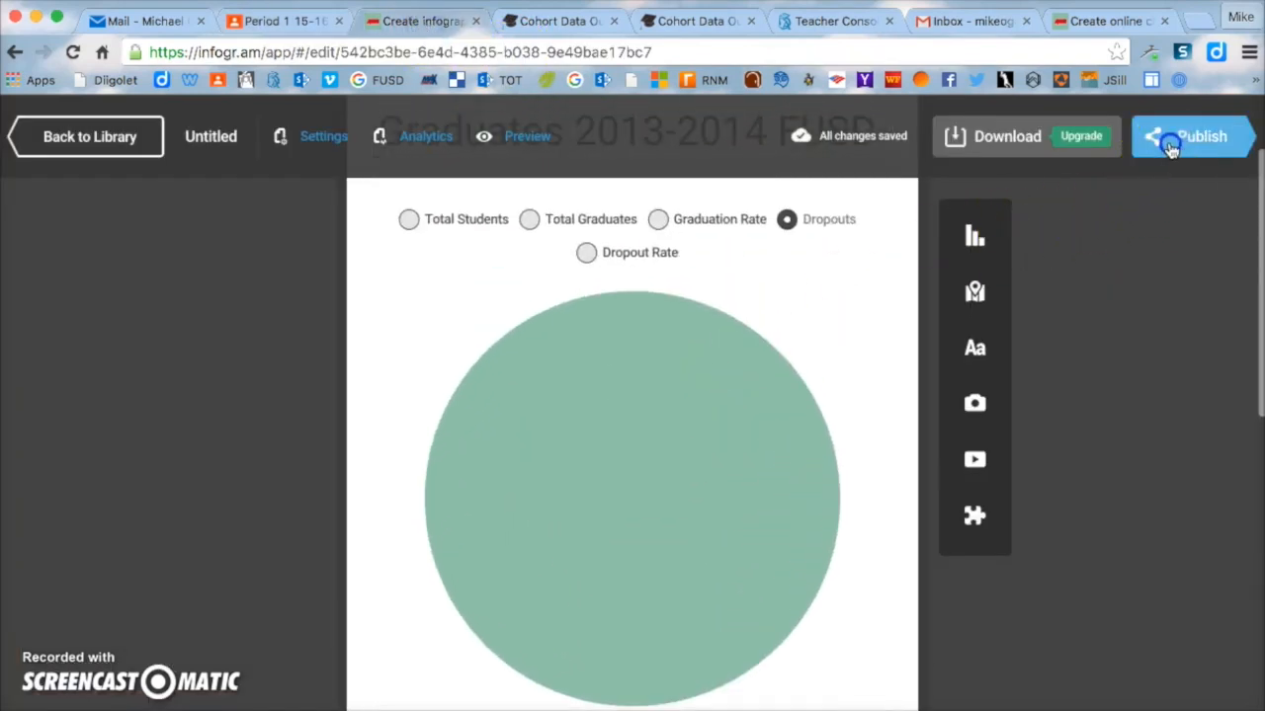
pyautogui.click(1172, 148)
pyautogui.click(695, 178)
pyautogui.write('M')
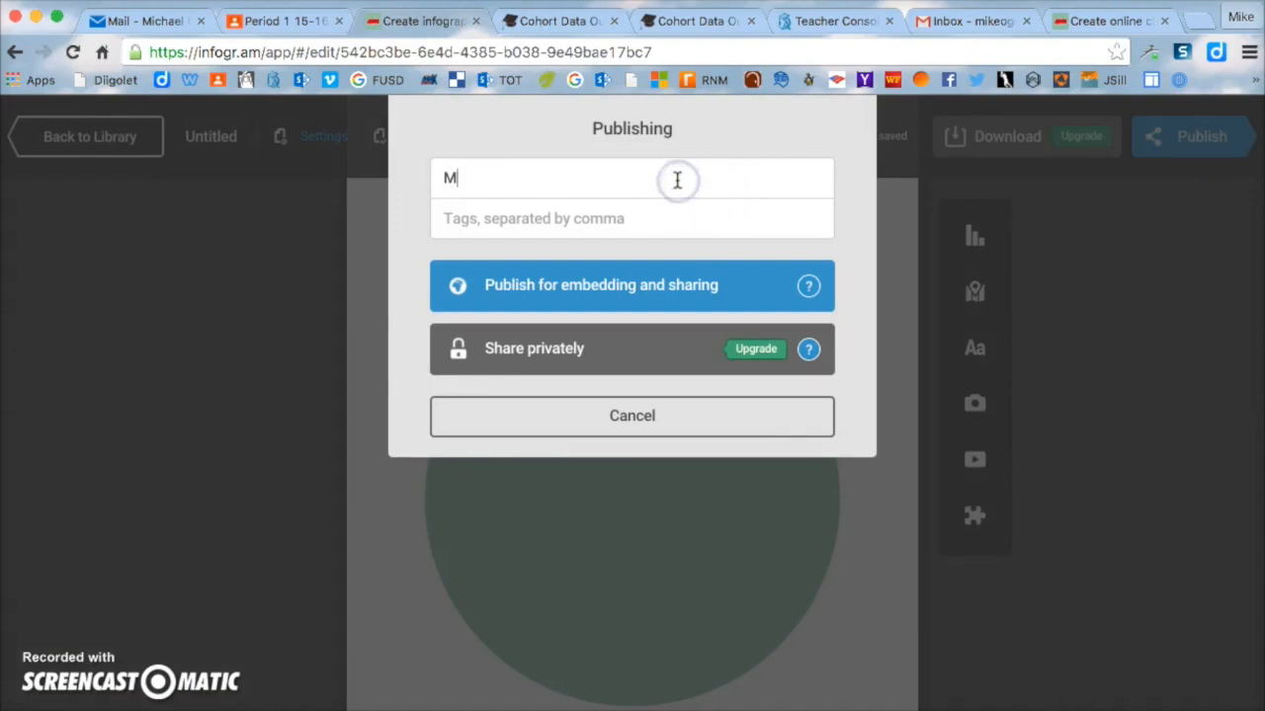
pyautogui.write('r. Ogden')
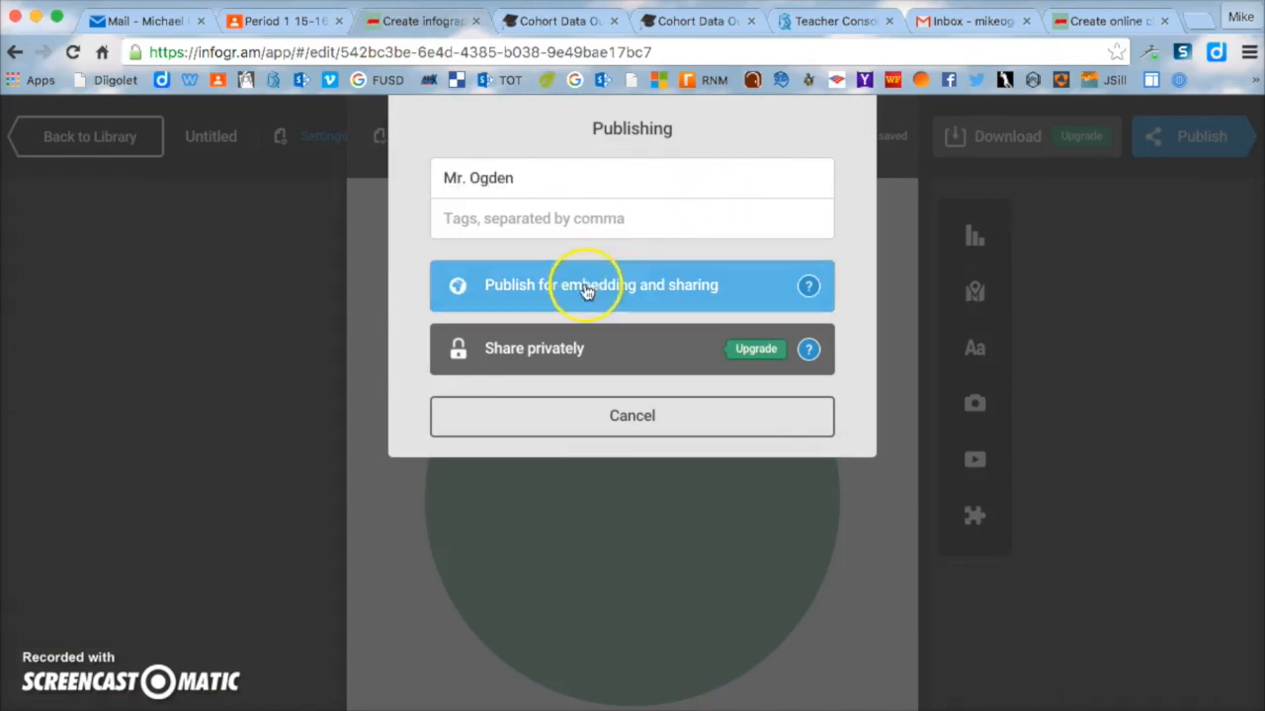
pyautogui.click(730, 286)
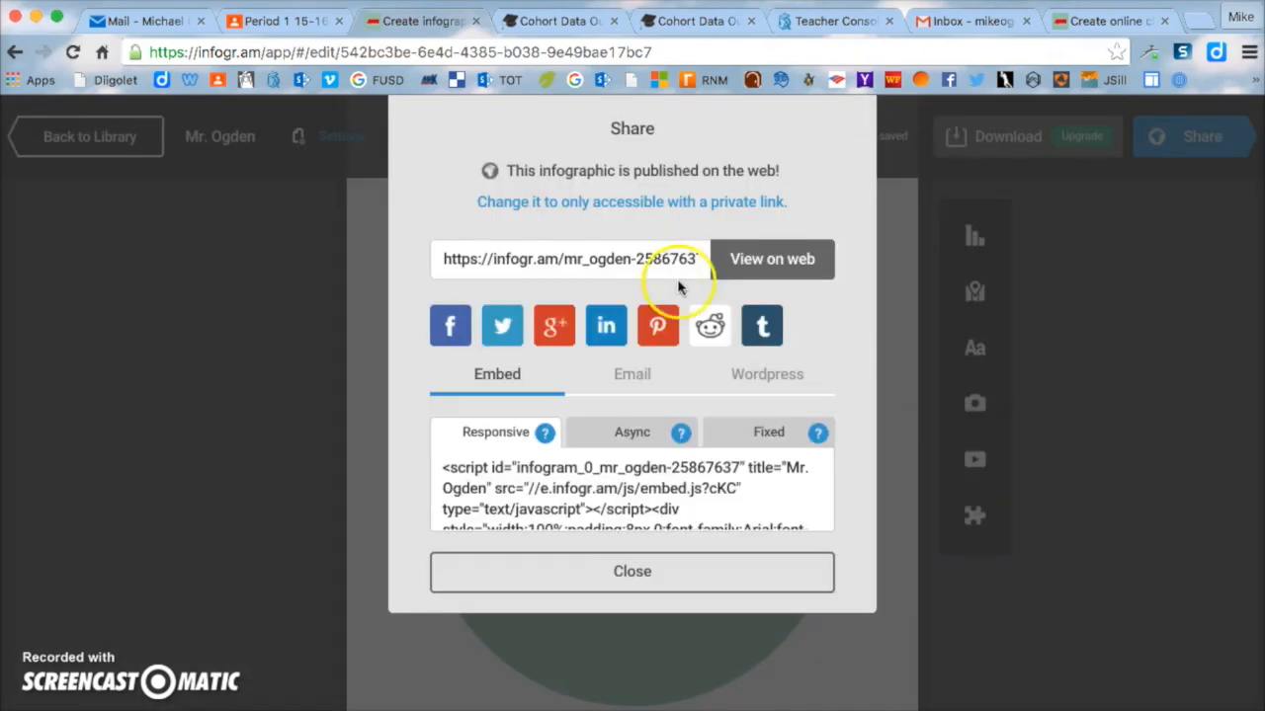
# Step: Select the published infographic's web link and switch back to the InfoGram Graduation Rates FUSD assignment in Google Classroom
pyautogui.click(645, 261)
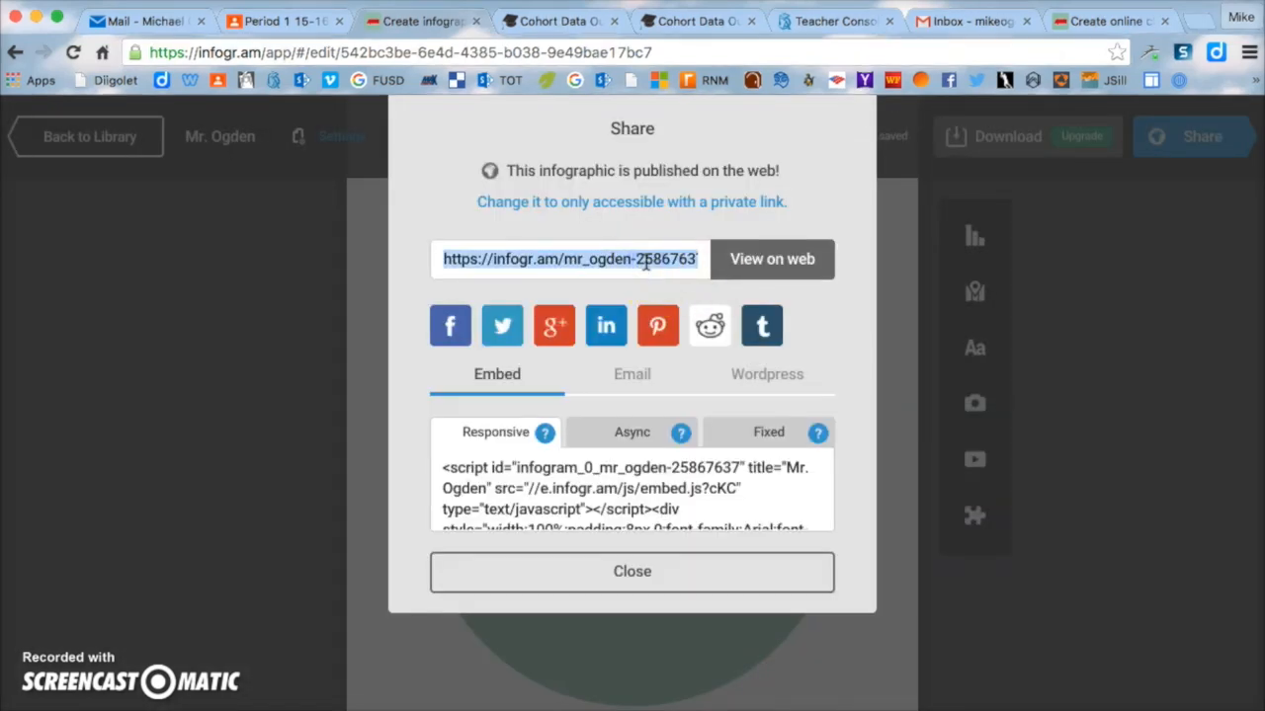
pyautogui.click(321, 21)
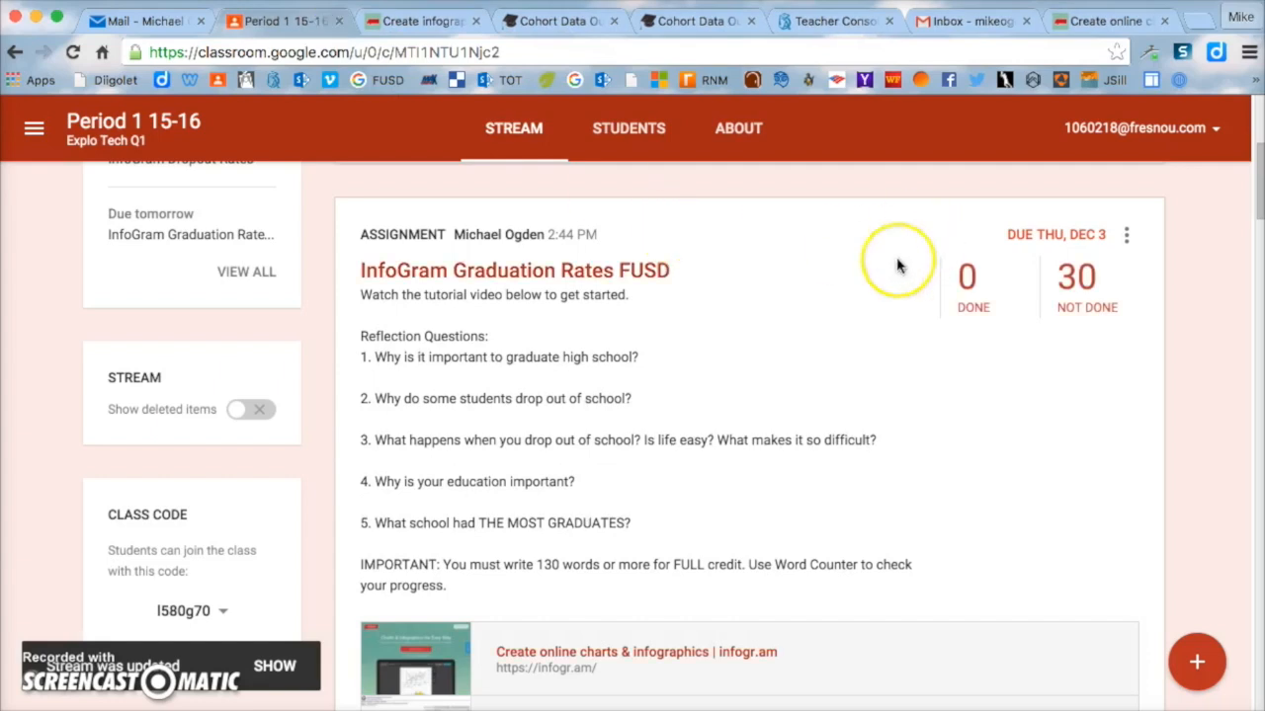